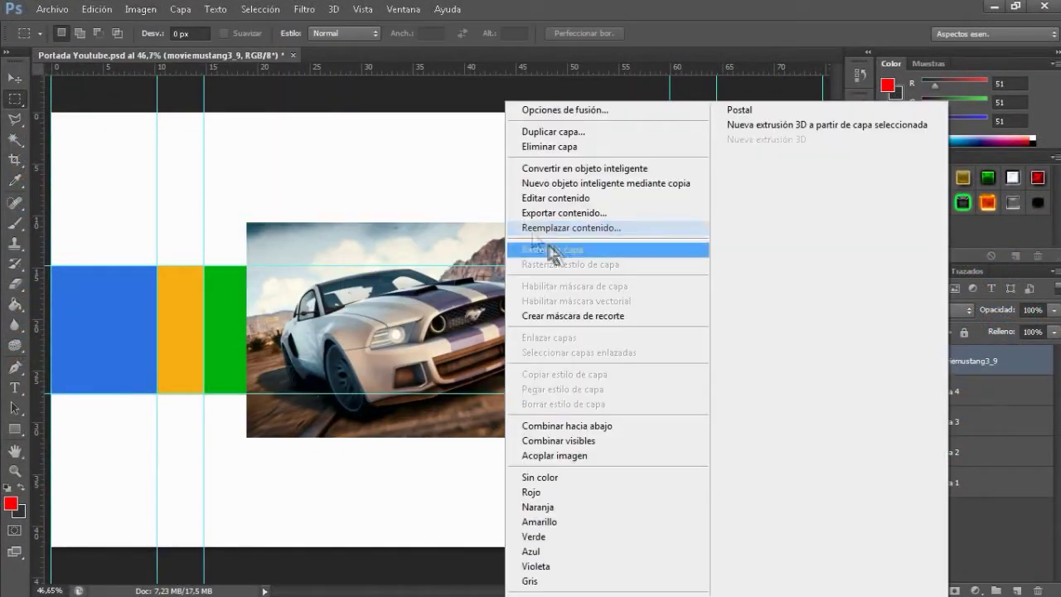
# Brighten the car photo with Brightness/Contrast and raise its Vibrance saturation
pyautogui.click(141, 9)
pyautogui.click(406, 47)
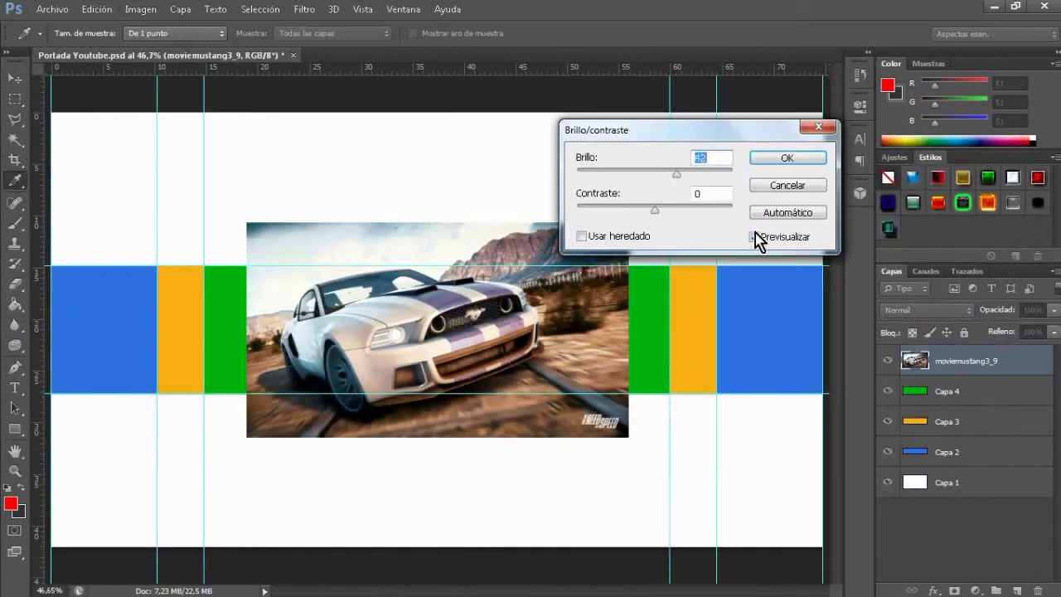
pyautogui.click(787, 158)
pyautogui.click(181, 9)
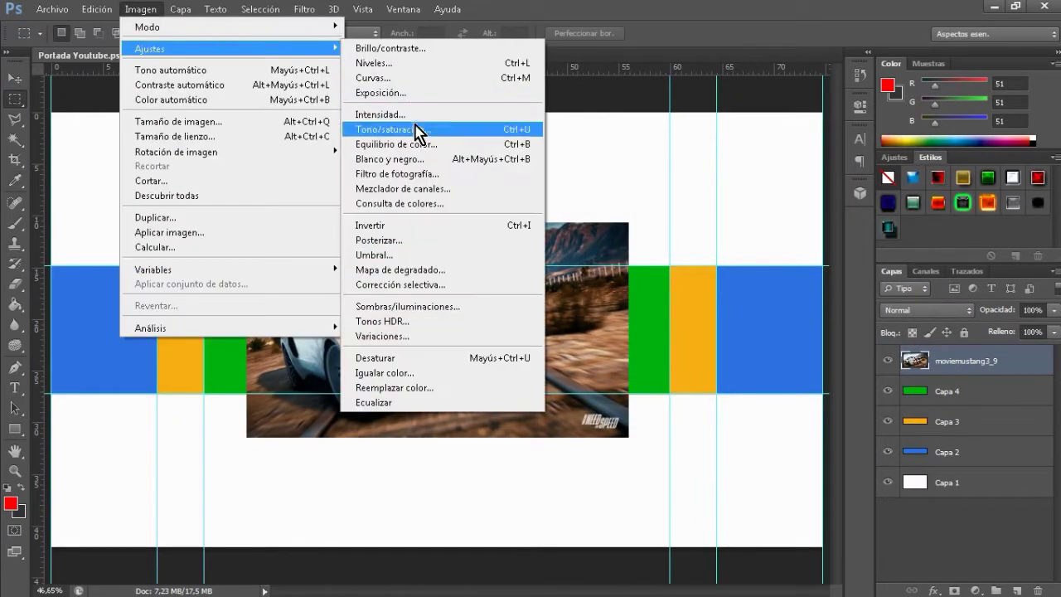
pyautogui.click(419, 111)
pyautogui.moveTo(739, 267); pyautogui.dragTo(756, 267)
pyautogui.click(870, 205)
# Scale the car photo down to strip height at the strip's left edge
pyautogui.hotkey('ctrl', 't')
pyautogui.moveTo(438, 329); pyautogui.dragTo(243, 285)
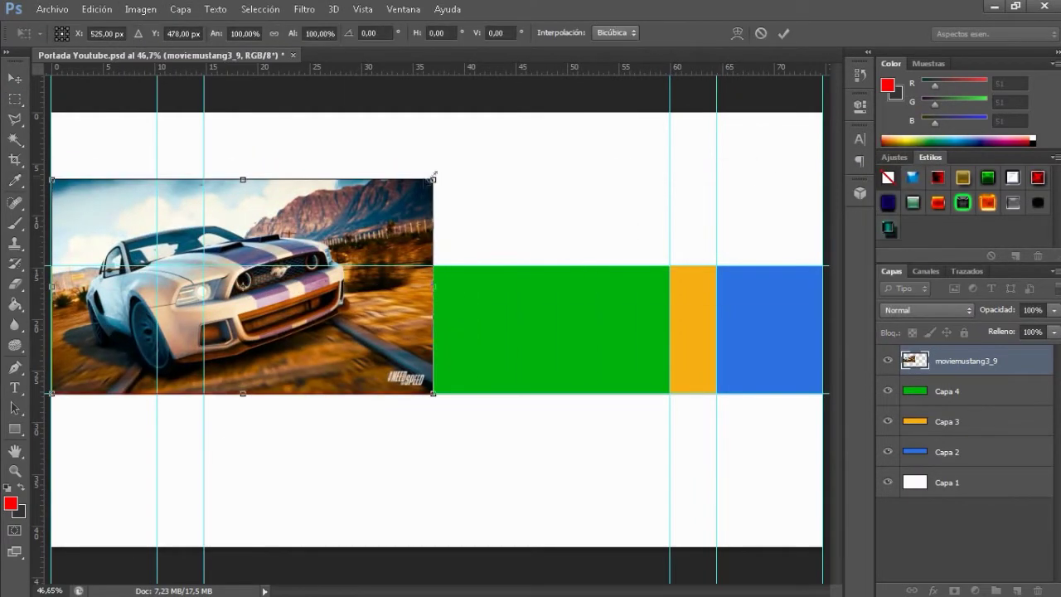
pyautogui.moveTo(434, 177); pyautogui.dragTo(295, 264)
pyautogui.click(783, 33)
# Place the Halo image into the banner
pyautogui.click(53, 9)
pyautogui.click(130, 273)
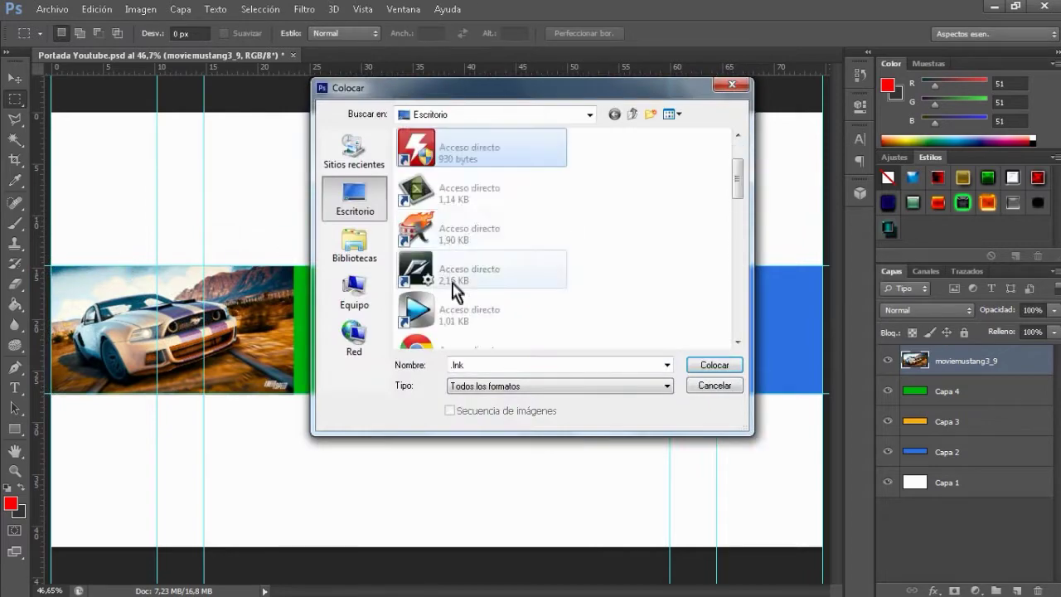
pyautogui.scroll(-5, 450, 290)
pyautogui.click(450, 237)
pyautogui.press('Return')
pyautogui.press('Return')
pyautogui.rightClick(941, 360)
pyautogui.click(559, 265)
# Brighten the Halo image to 19, apply Vibrance, and shrink it into the strip's right end
pyautogui.click(140, 9)
pyautogui.click(390, 47)
pyautogui.moveTo(662, 176); pyautogui.dragTo(666, 175)
pyautogui.click(753, 237)
pyautogui.click(787, 157)
pyautogui.click(140, 9)
pyautogui.click(390, 118)
pyautogui.click(871, 206)
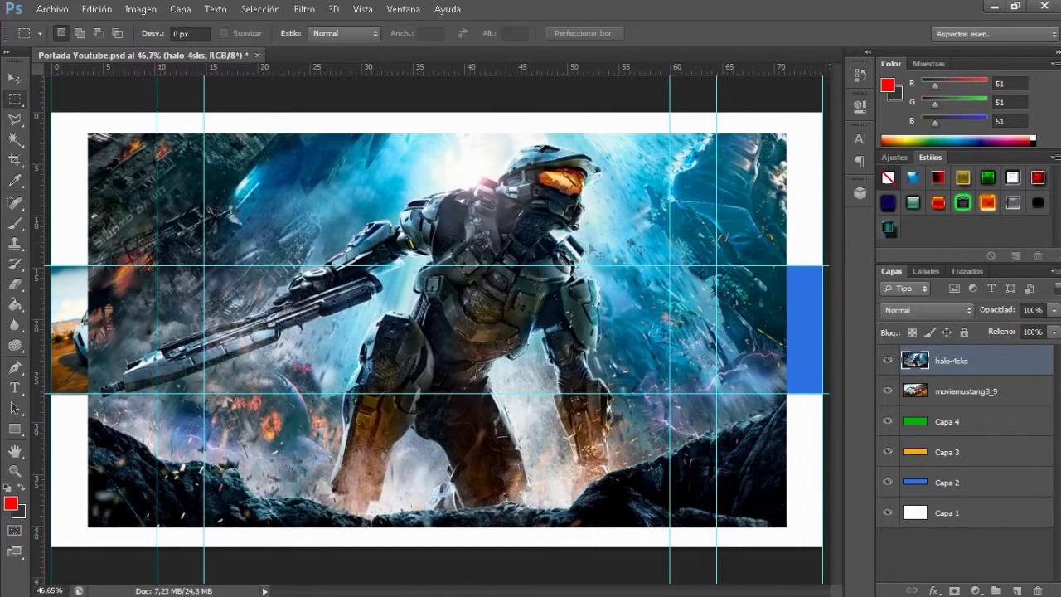
pyautogui.hotkey('ctrl', 't')
pyautogui.moveTo(88, 134)
pyautogui.mouseDown()
pyautogui.moveTo(477, 200)
pyautogui.moveTo(599, 265)
pyautogui.mouseUp()
pyautogui.press('Return')
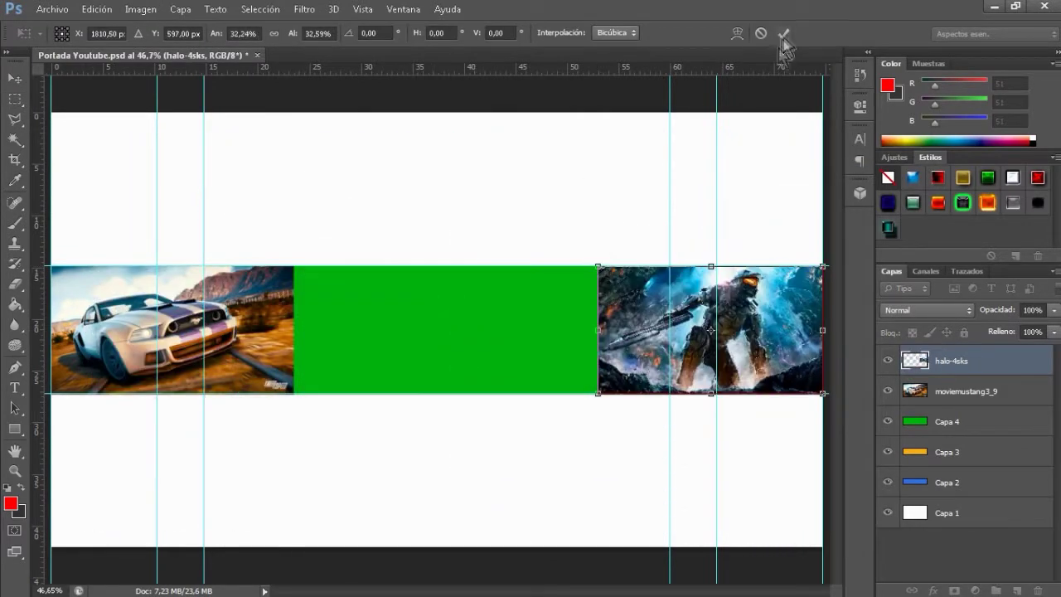
# Place the Minecraft landscape image and raise its Vibrance saturation to +33
pyautogui.click(52, 9)
pyautogui.click(139, 262)
pyautogui.click(714, 365)
pyautogui.click(793, 33)
pyautogui.click(140, 9)
pyautogui.click(148, 11)
pyautogui.click(390, 45)
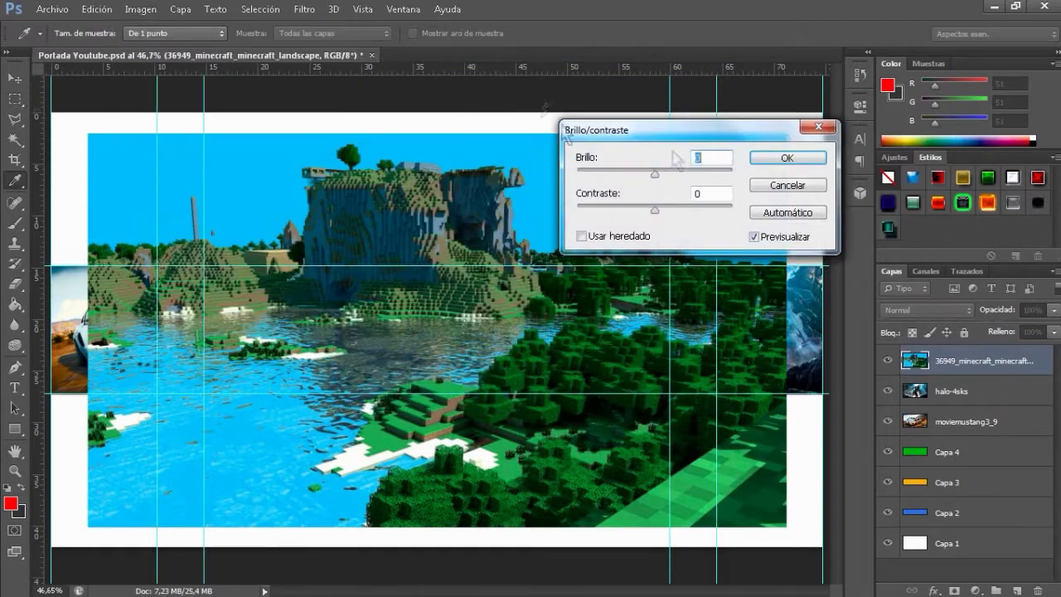
pyautogui.click(754, 154)
pyautogui.click(137, 9)
pyautogui.click(391, 182)
pyautogui.moveTo(738, 266); pyautogui.dragTo(764, 266)
pyautogui.click(870, 205)
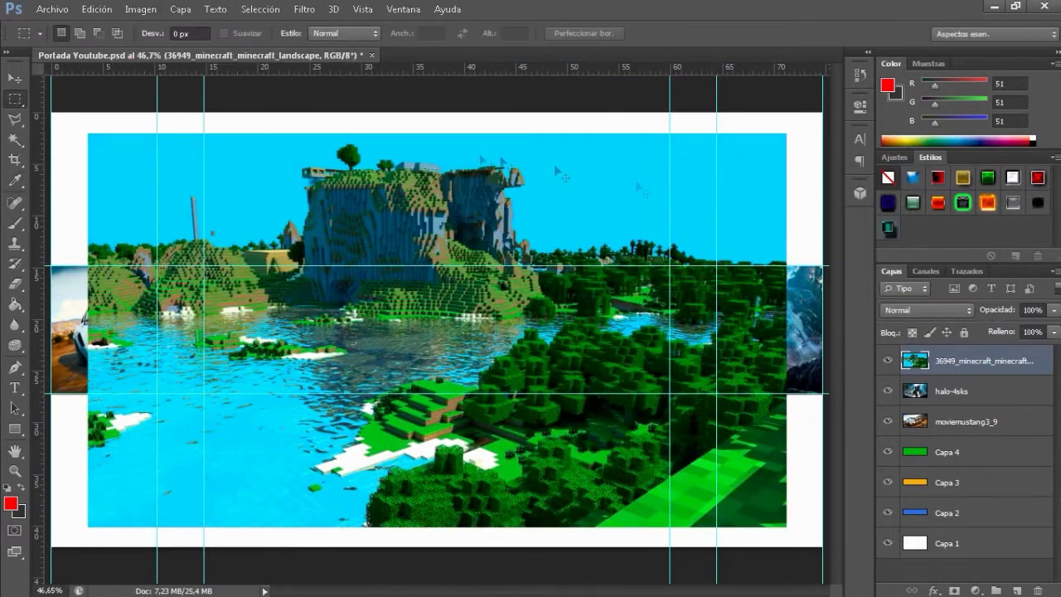
# Scale the Minecraft image to strip height and fit it between the car and Halo images
pyautogui.hotkey('ctrl', 't')
pyautogui.moveTo(87, 132); pyautogui.dragTo(444, 367)
pyautogui.moveTo(630, 447); pyautogui.dragTo(511, 345)
pyautogui.moveTo(675, 442); pyautogui.dragTo(570, 394)
pyautogui.moveTo(508, 360); pyautogui.dragTo(556, 361)
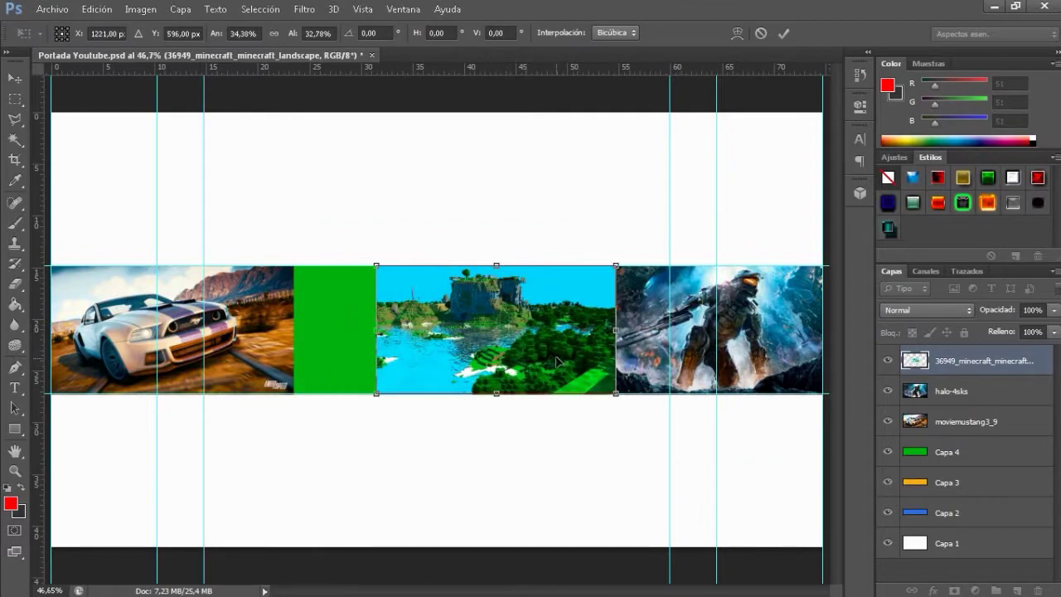
pyautogui.click(52, 8)
pyautogui.click(83, 306)
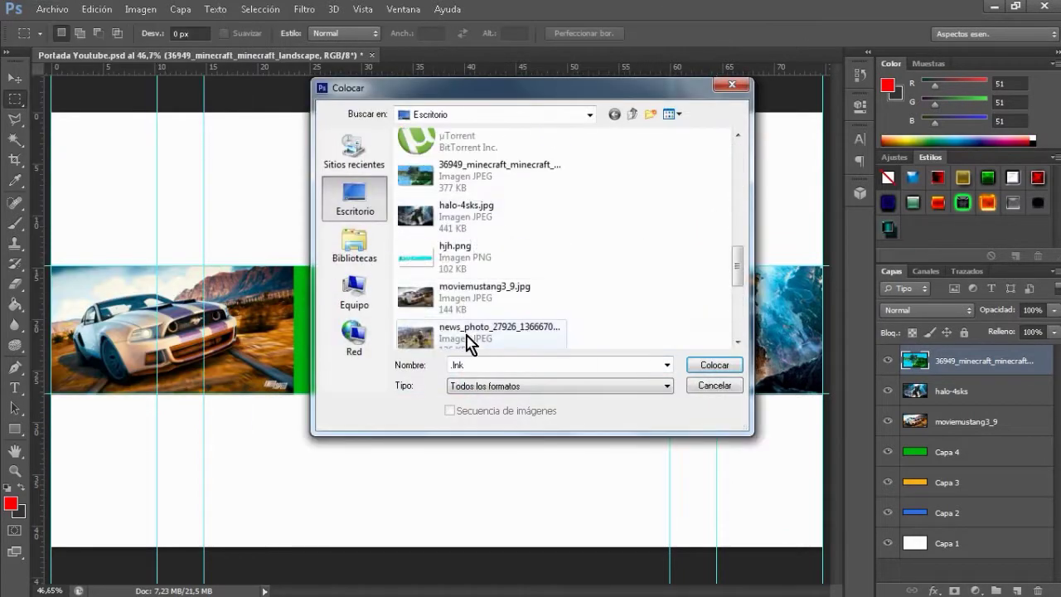
# Place the quad-bike news photo, set brightness 20, and increase its Vibrance saturation
pyautogui.doubleClick(473, 338)
pyautogui.click(785, 33)
pyautogui.click(140, 9)
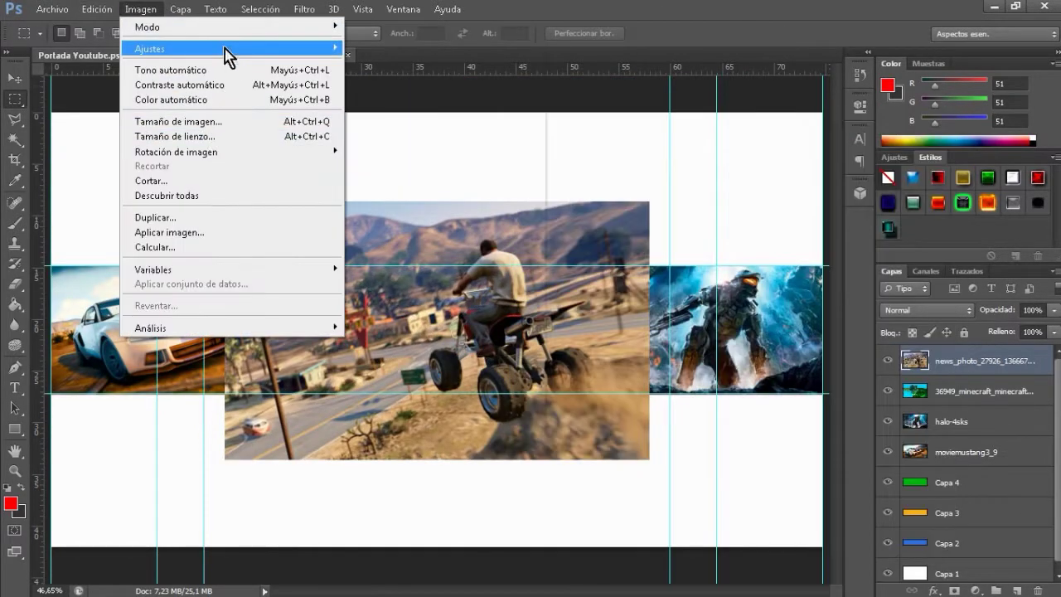
pyautogui.click(389, 48)
pyautogui.write('20')
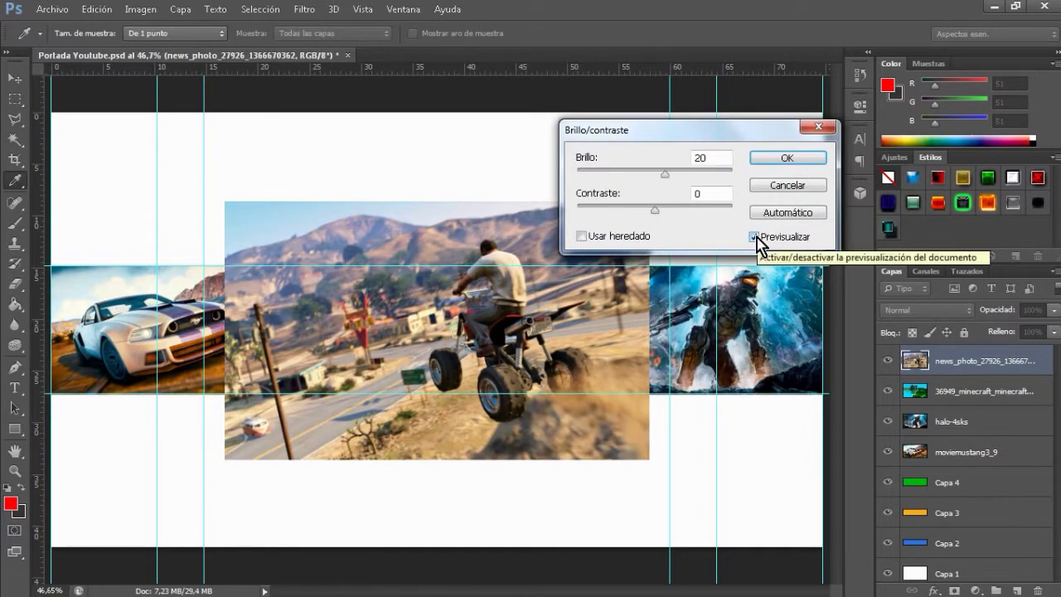
pyautogui.press('Return')
pyautogui.click(140, 9)
pyautogui.click(421, 110)
pyautogui.moveTo(738, 268); pyautogui.dragTo(750, 273)
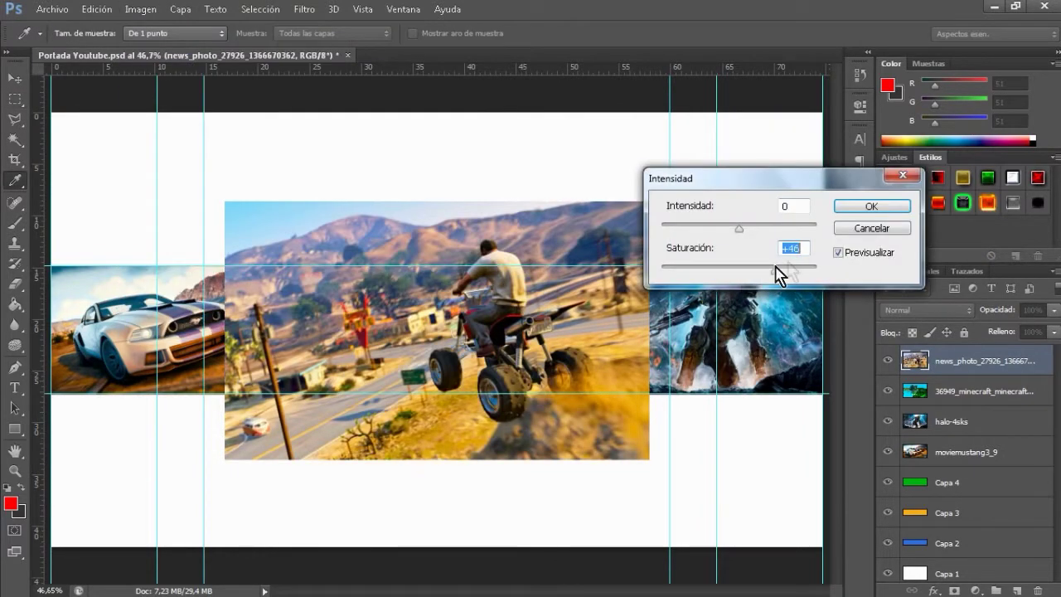
pyautogui.click(871, 206)
# Shrink the news photo to strip height and fit it beside the car image
pyautogui.hotkey('ctrl', 't')
pyautogui.moveTo(647, 135); pyautogui.dragTo(479, 258)
pyautogui.click(783, 34)
pyautogui.hotkey('ctrl', 't')
pyautogui.moveTo(363, 259); pyautogui.dragTo(355, 265)
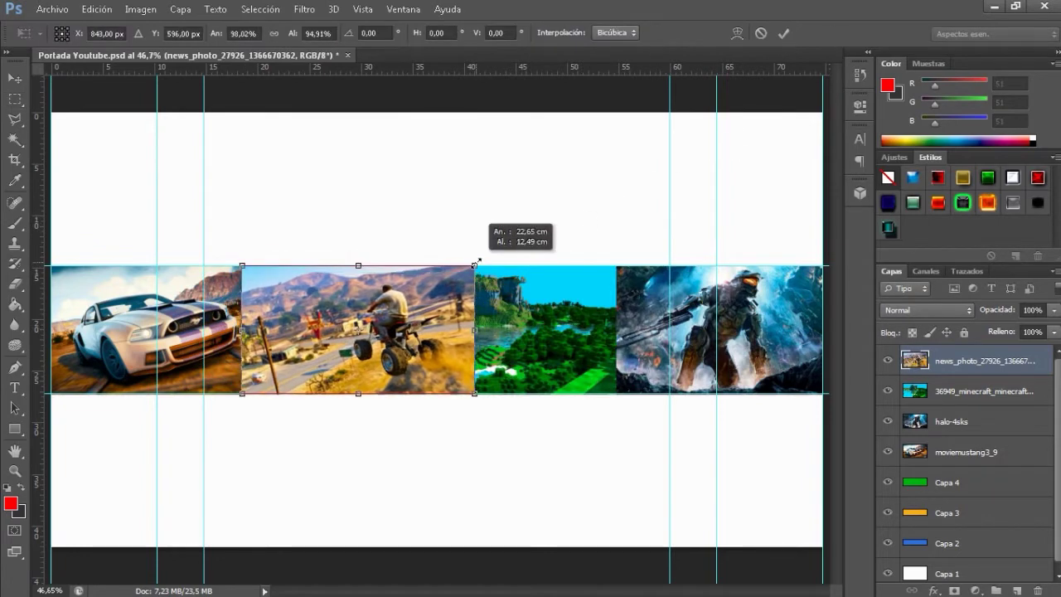
pyautogui.click(784, 34)
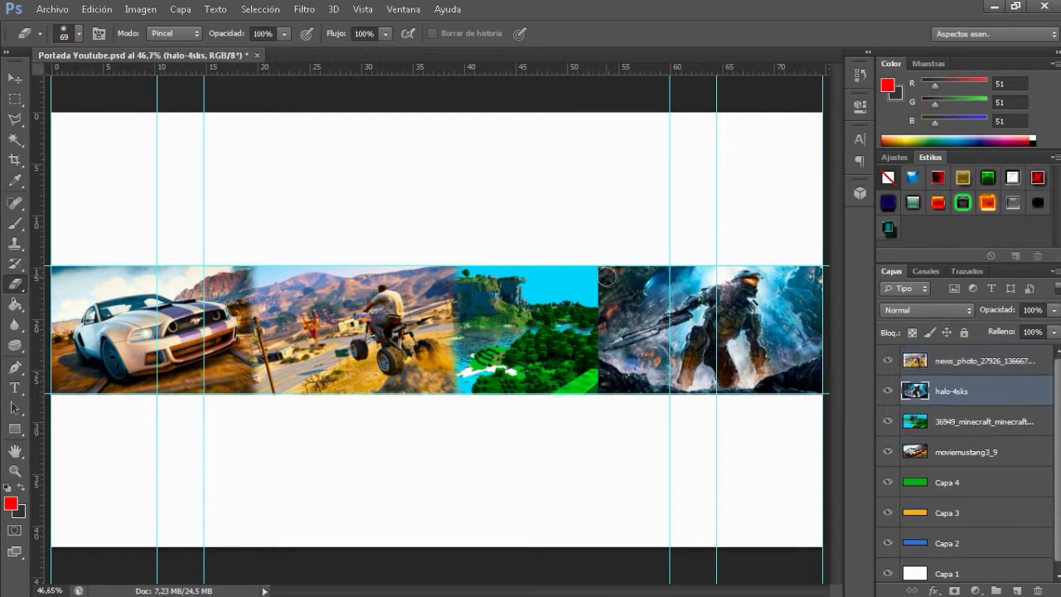
# Stretch the Minecraft image's right edge and move the Halo layer above Minecraft
pyautogui.moveTo(614, 330); pyautogui.dragTo(645, 330)
pyautogui.press('Return')
pyautogui.press('e')
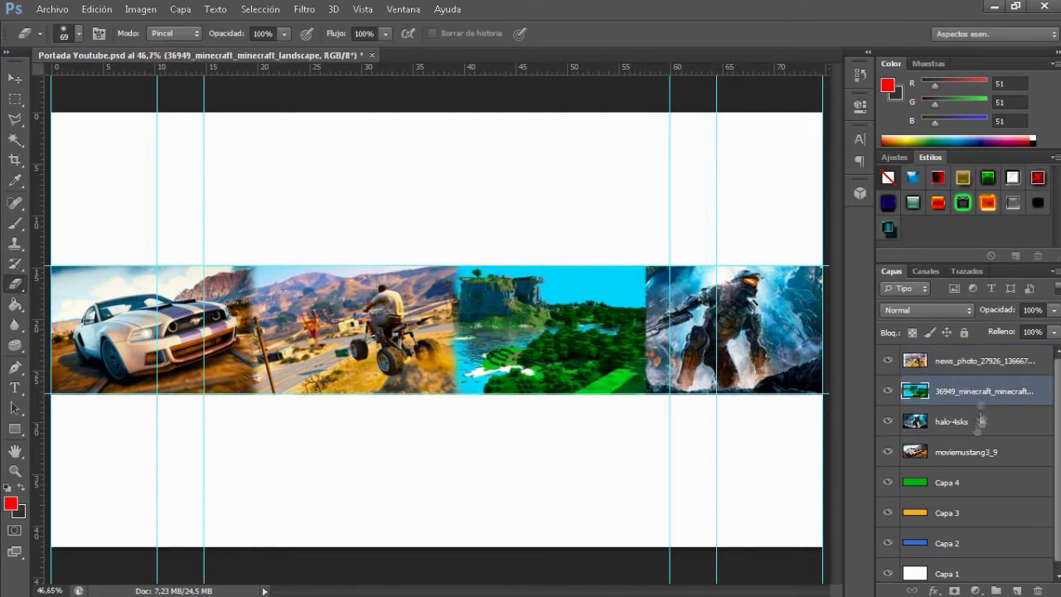
pyautogui.moveTo(950, 385); pyautogui.dragTo(950, 381)
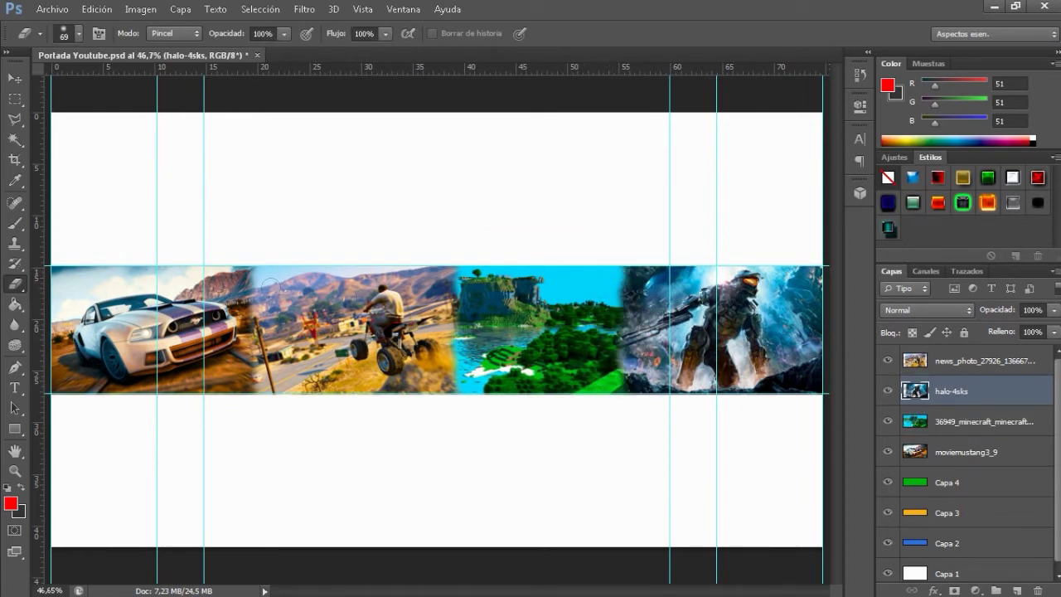
# Place the dark hexagon texture, enlarge it to fill the banner, and move it beneath the game images
pyautogui.click(52, 8)
pyautogui.click(66, 240)
pyautogui.doubleClick(445, 307)
pyautogui.doubleClick(438, 177)
pyautogui.doubleClick(437, 177)
pyautogui.moveTo(746, 112); pyautogui.dragTo(800, 111)
pyautogui.press('Return')
pyautogui.moveTo(912, 390); pyautogui.dragTo(903, 464)
# Place the JUANG4MER99 title image into the banner
pyautogui.click(51, 8)
pyautogui.click(133, 267)
pyautogui.click(713, 365)
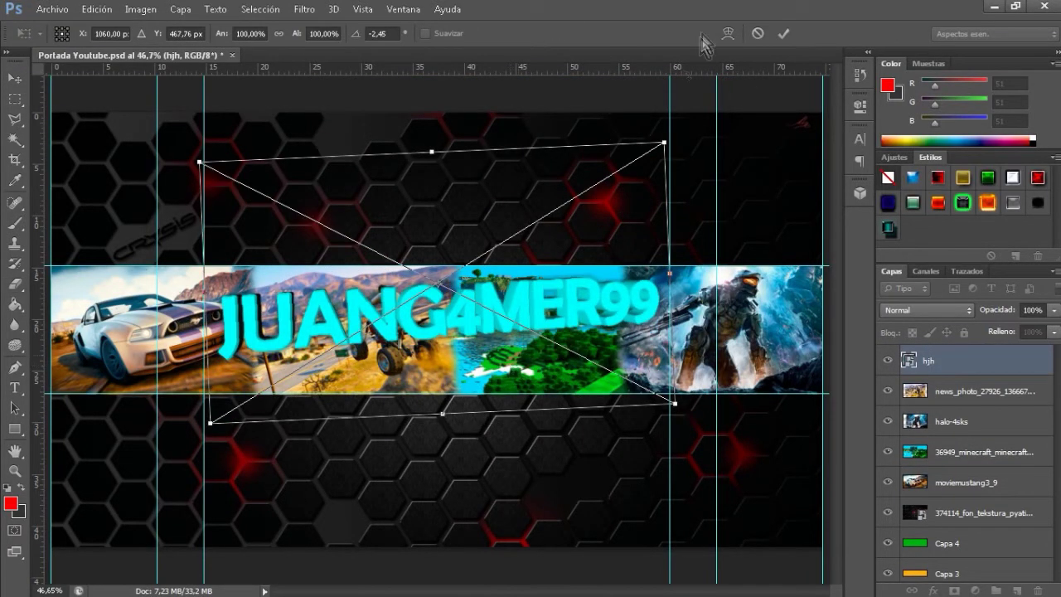
# Commit the tilted title, then place the degradado gradient overlay from the overlays folder
pyautogui.press('Return')
pyautogui.click(51, 8)
pyautogui.click(132, 267)
pyautogui.doubleClick(580, 207)
pyautogui.scroll(-1, 580, 249)
pyautogui.doubleClick(526, 295)
pyautogui.doubleClick(448, 201)
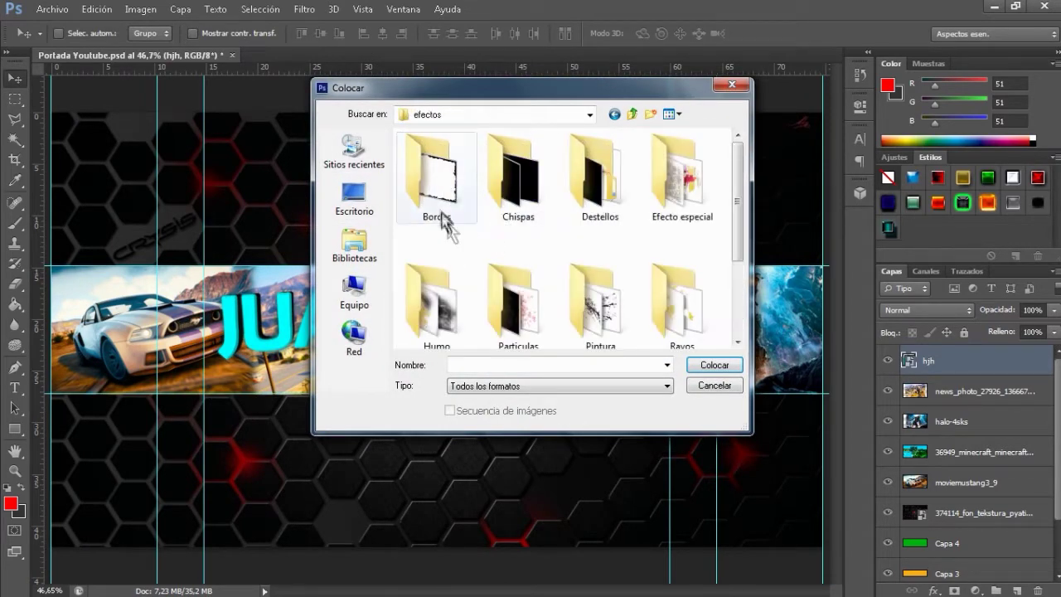
pyautogui.scroll(-2, 700, 203)
pyautogui.doubleClick(433, 320)
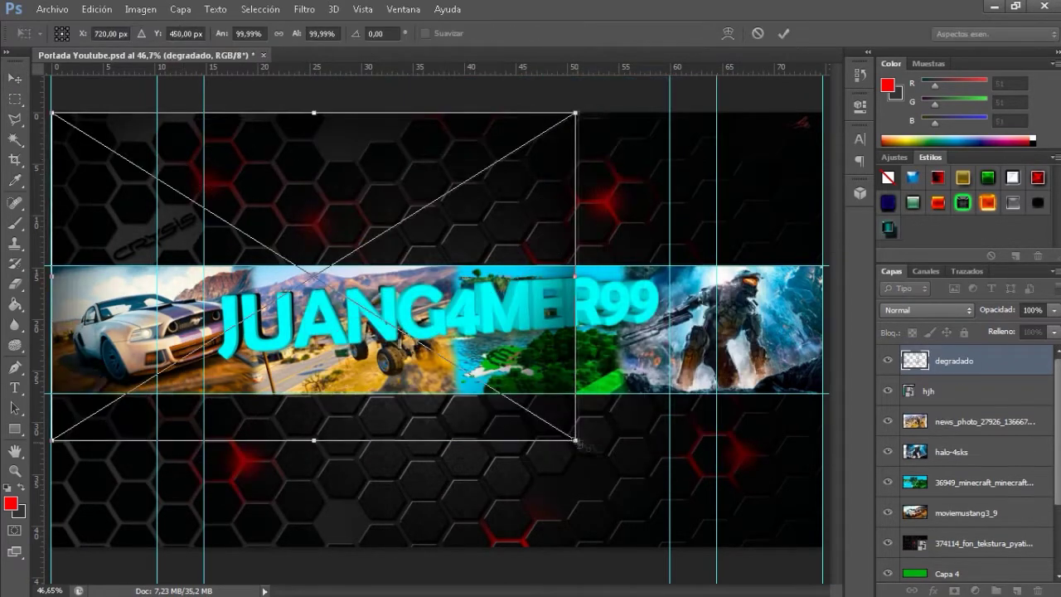
pyautogui.press('Return')
# Duplicate the gradient layer and stretch the copy over the image strip
pyautogui.hotkey('ctrl', 'alt', 't')
pyautogui.moveTo(822, 112)
pyautogui.mouseDown()
pyautogui.moveTo(602, 125)
pyautogui.moveTo(823, 263)
pyautogui.mouseUp()
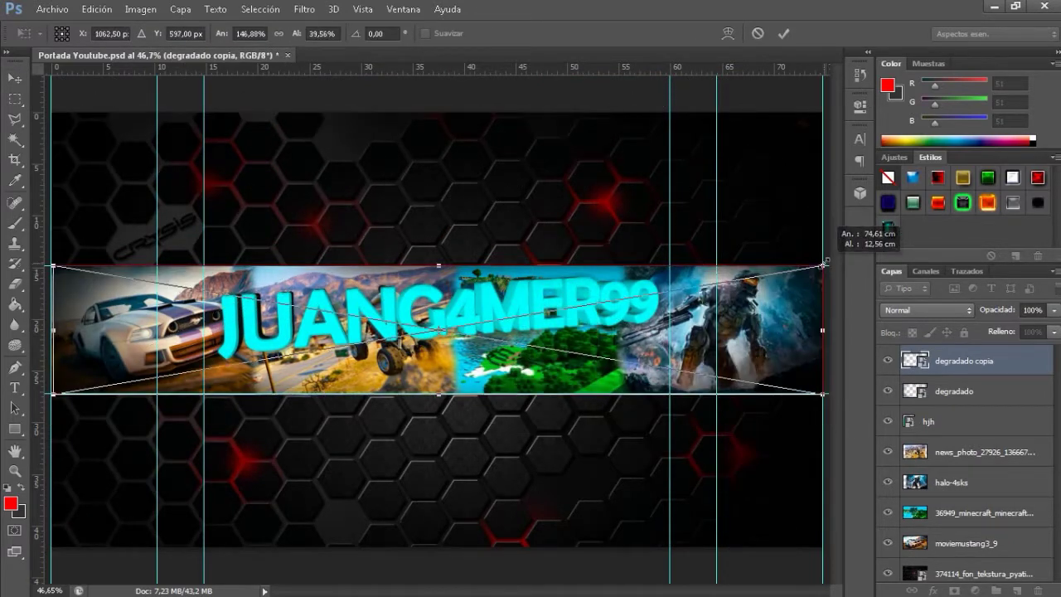
pyautogui.click(783, 33)
pyautogui.click(53, 9)
pyautogui.click(104, 261)
# Place the GFX PACK ESPECIAL 50 SUBS splatter texture from Efecto especial and scale it over the strip
pyautogui.doubleClick(615, 214)
pyautogui.doubleClick(502, 208)
pyautogui.doubleClick(442, 224)
pyautogui.scroll(-3, 736, 237)
pyautogui.scroll(3, 735, 208)
pyautogui.doubleClick(675, 178)
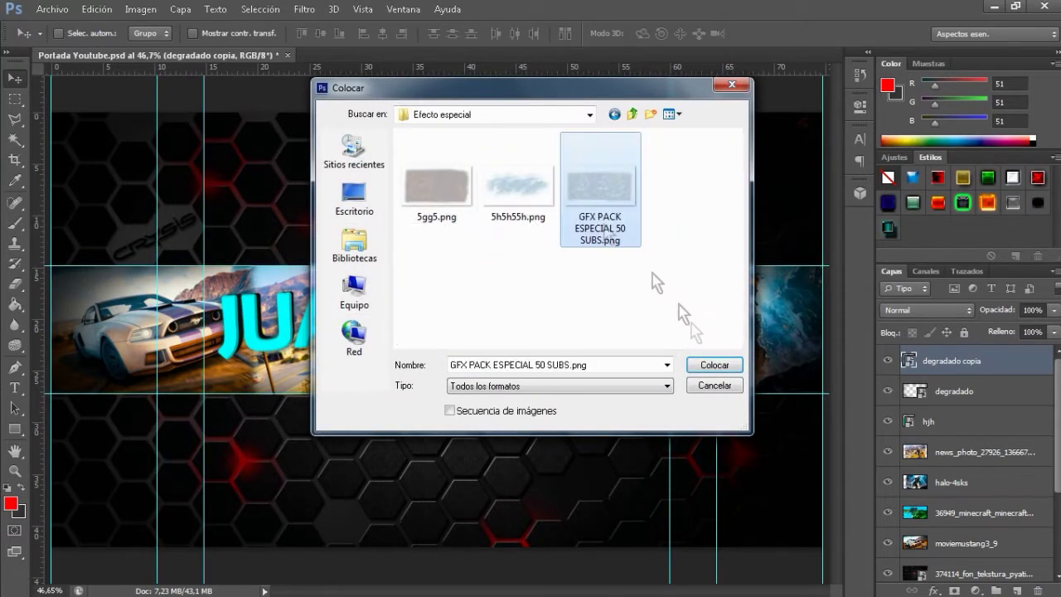
pyautogui.doubleClick(586, 213)
pyautogui.moveTo(500, 169); pyautogui.dragTo(390, 173)
pyautogui.moveTo(390, 426); pyautogui.dragTo(378, 408)
pyautogui.click(782, 41)
# Alt-drag a copy of the splatter texture further right along the strip
pyautogui.moveTo(372, 321); pyautogui.dragTo(655, 321)
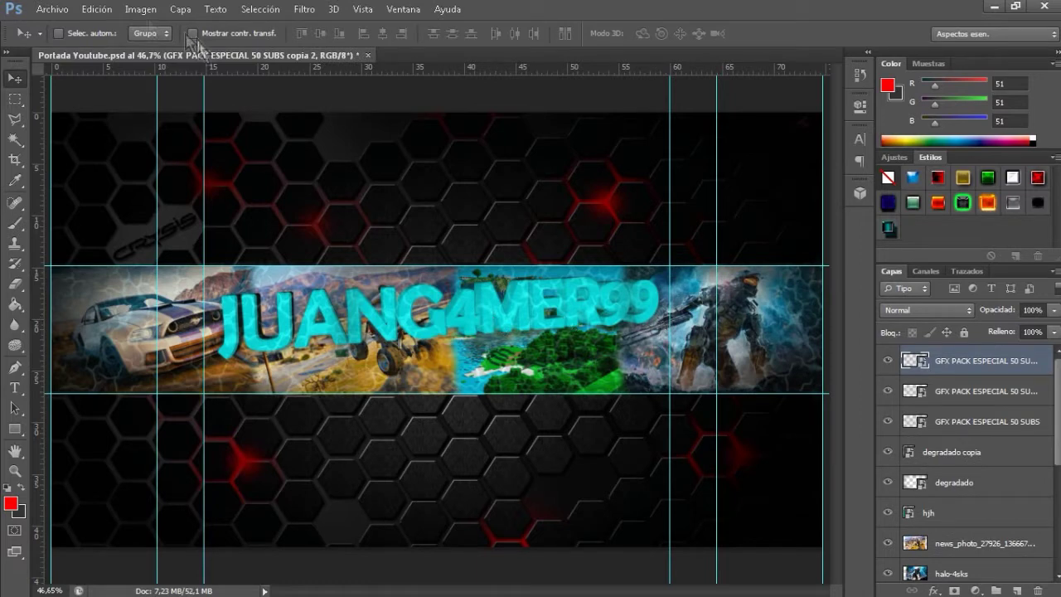
pyautogui.click(52, 9)
pyautogui.click(147, 270)
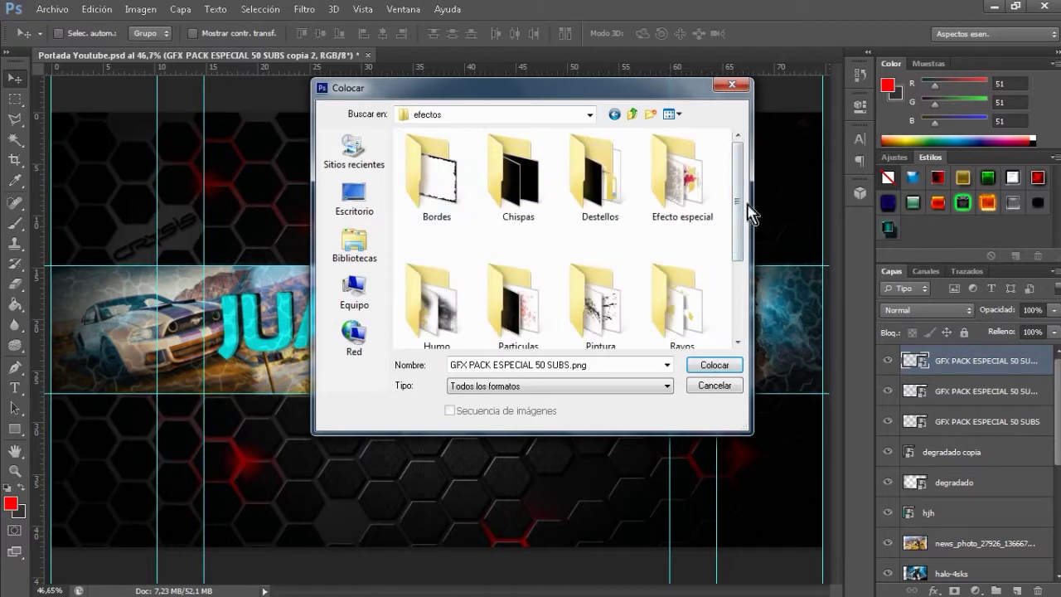
# Place and enlarge a Destellos lens flare, then copy it to the strip's bottom right
pyautogui.scroll(-1, 712, 232)
pyautogui.doubleClick(600, 149)
pyautogui.click(592, 166)
pyautogui.click(715, 365)
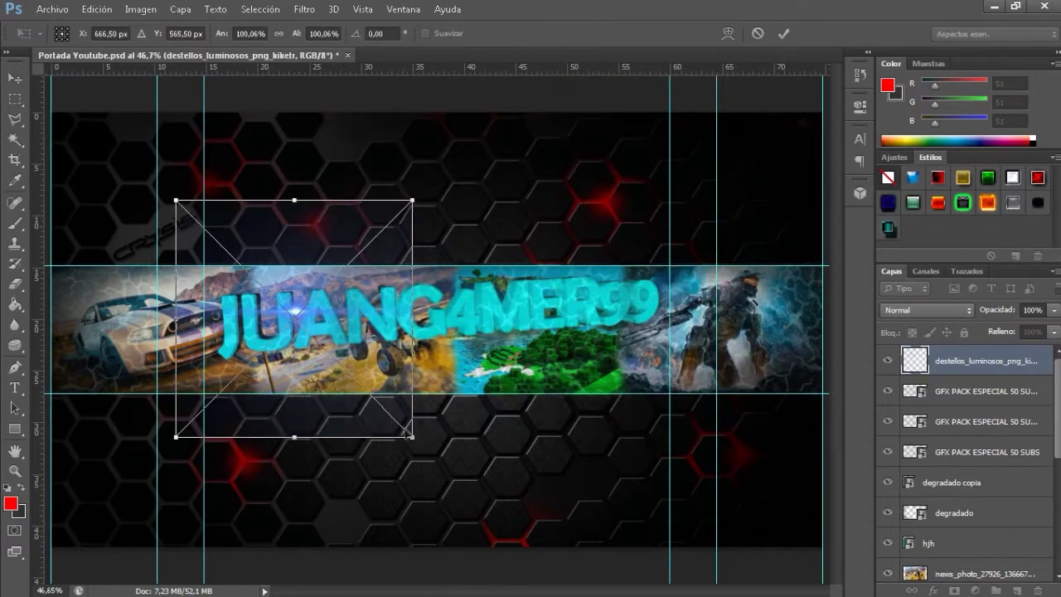
pyautogui.moveTo(412, 437); pyautogui.dragTo(304, 427)
pyautogui.click(782, 33)
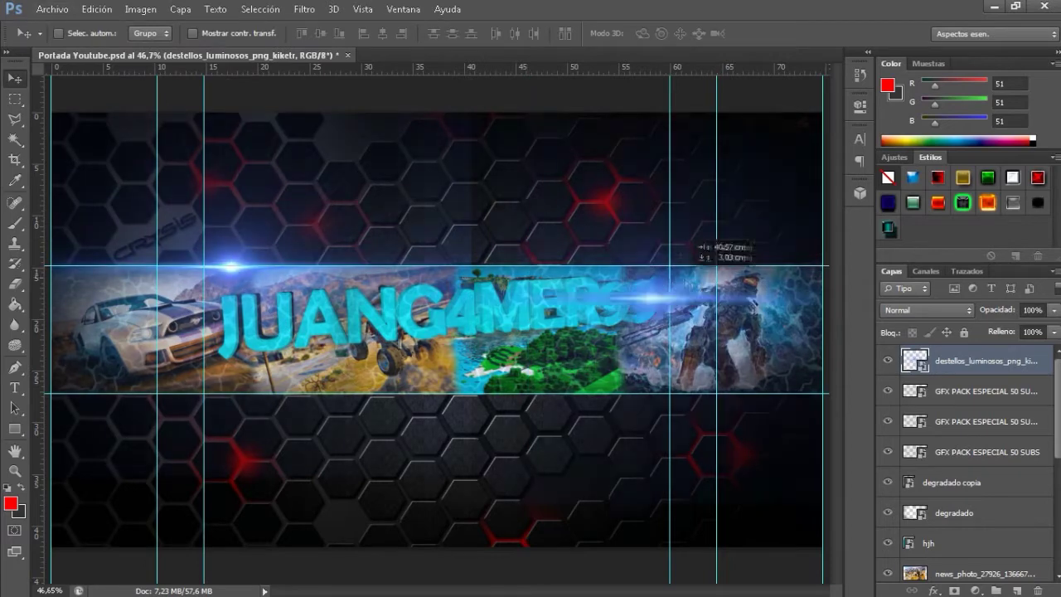
pyautogui.moveTo(232, 267); pyautogui.dragTo(717, 338)
# Browse the Youtube > Mas > Particulas folder and close the Place dialog without placing
pyautogui.click(52, 9)
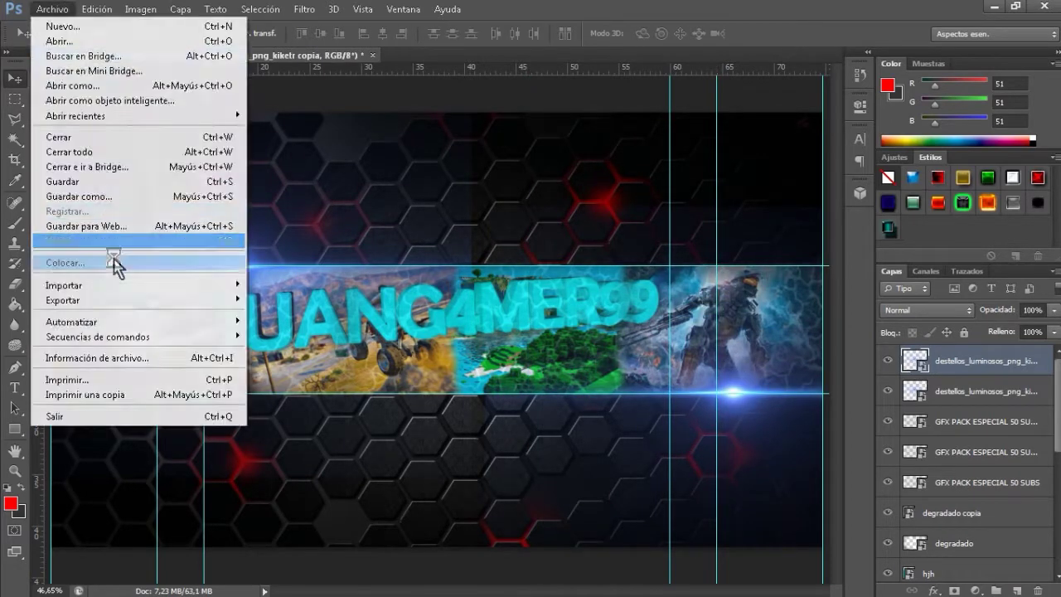
pyautogui.click(113, 262)
pyautogui.doubleClick(547, 207)
pyautogui.doubleClick(460, 199)
pyautogui.doubleClick(508, 241)
pyautogui.scroll(-2, 724, 277)
pyautogui.click(712, 385)
# Reopen Place and navigate to the Youtube > efectos > Chispas sparks folder
pyautogui.click(53, 9)
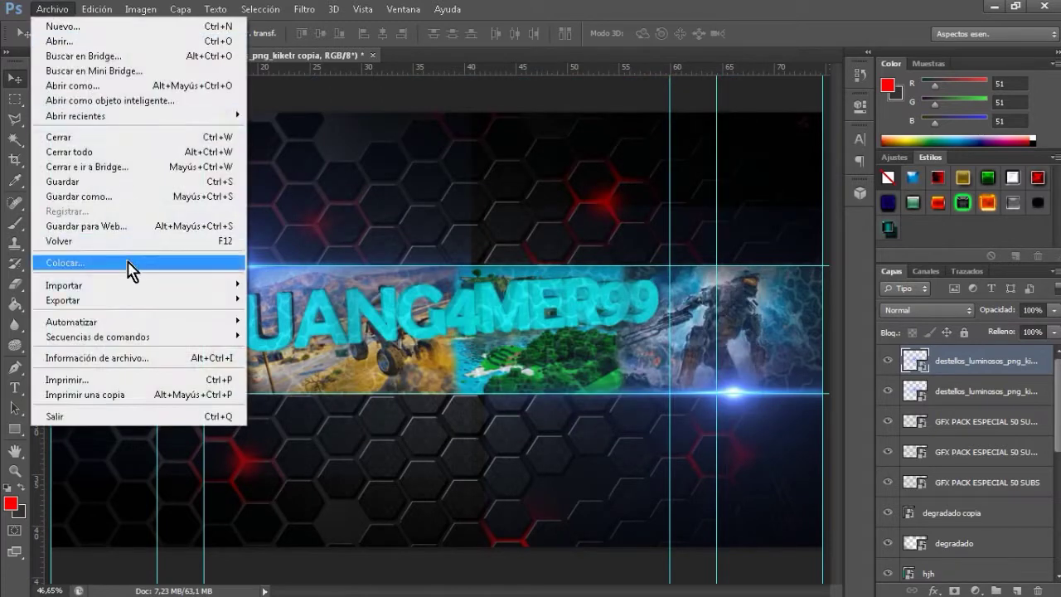
pyautogui.click(124, 262)
pyautogui.doubleClick(646, 205)
pyautogui.doubleClick(445, 182)
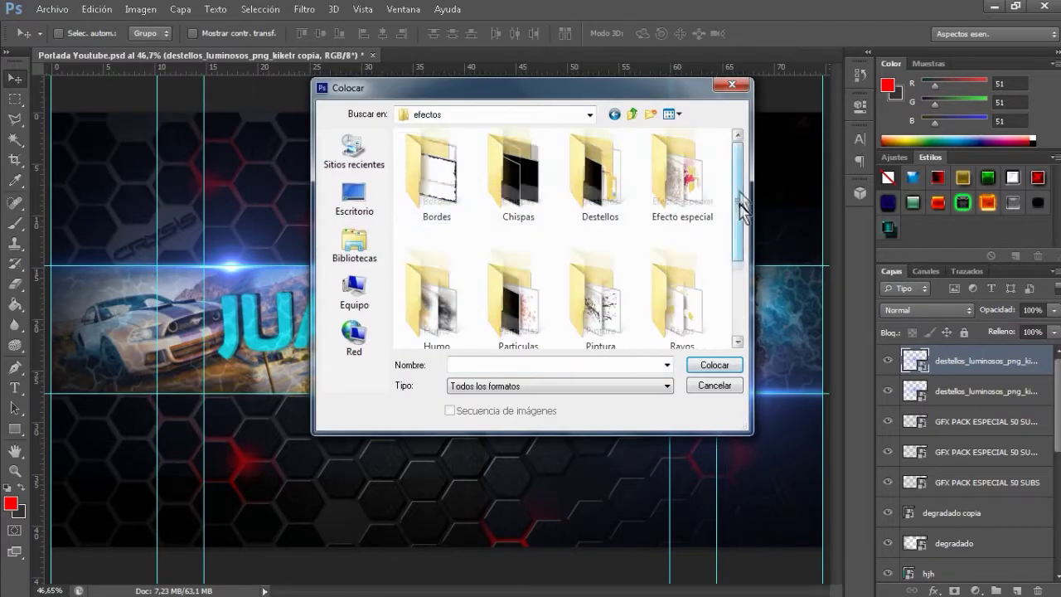
pyautogui.doubleClick(513, 186)
# Place the GFXPACK 10.000 sparks image and set its blend mode to Screen
pyautogui.click(517, 187)
pyautogui.press('Return')
pyautogui.doubleClick(488, 347)
pyautogui.click(927, 310)
pyautogui.click(939, 313)
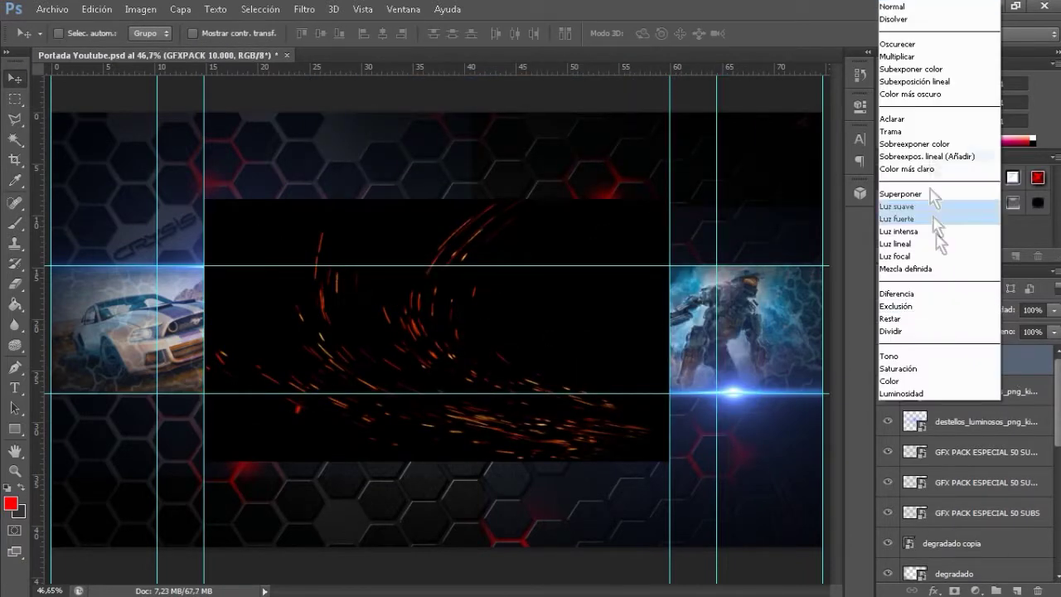
pyautogui.click(944, 187)
# Shrink the sparks overlay onto the banner's right half and rename the layer 'tgtgtg'
pyautogui.hotkey('ctrl', 't')
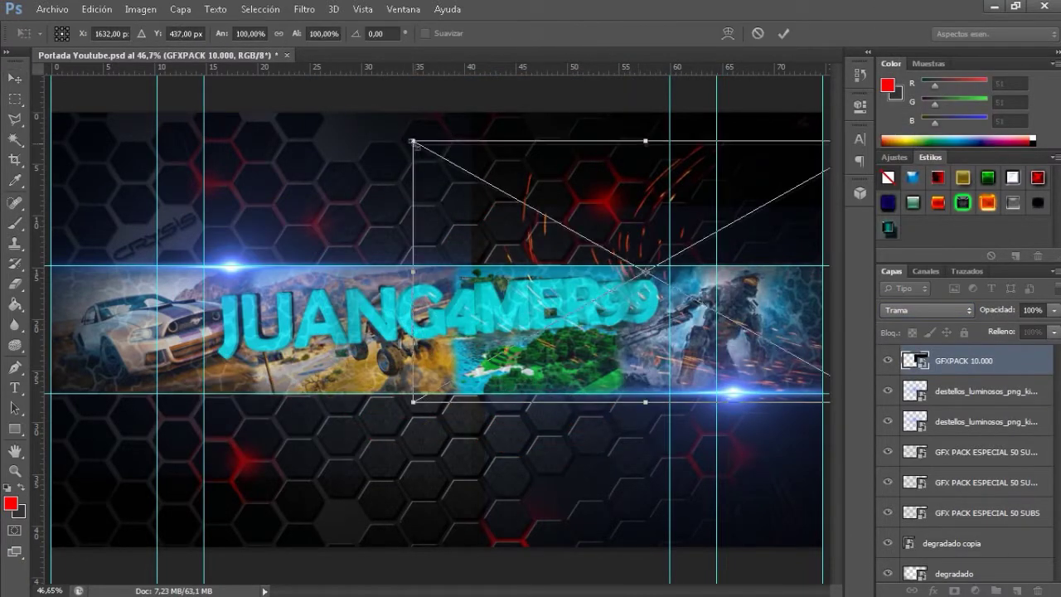
pyautogui.moveTo(412, 139); pyautogui.dragTo(441, 238)
pyautogui.click(781, 35)
pyautogui.doubleClick(1006, 362)
pyautogui.press('Escape')
pyautogui.doubleClick(957, 360)
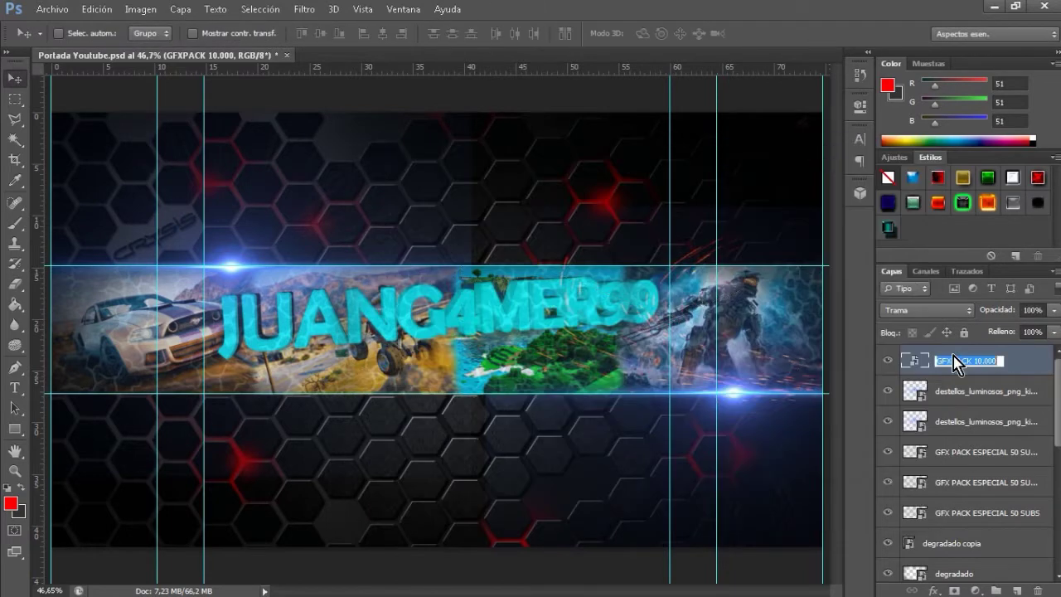
pyautogui.write('tgtgtg')
pyautogui.click(890, 364)
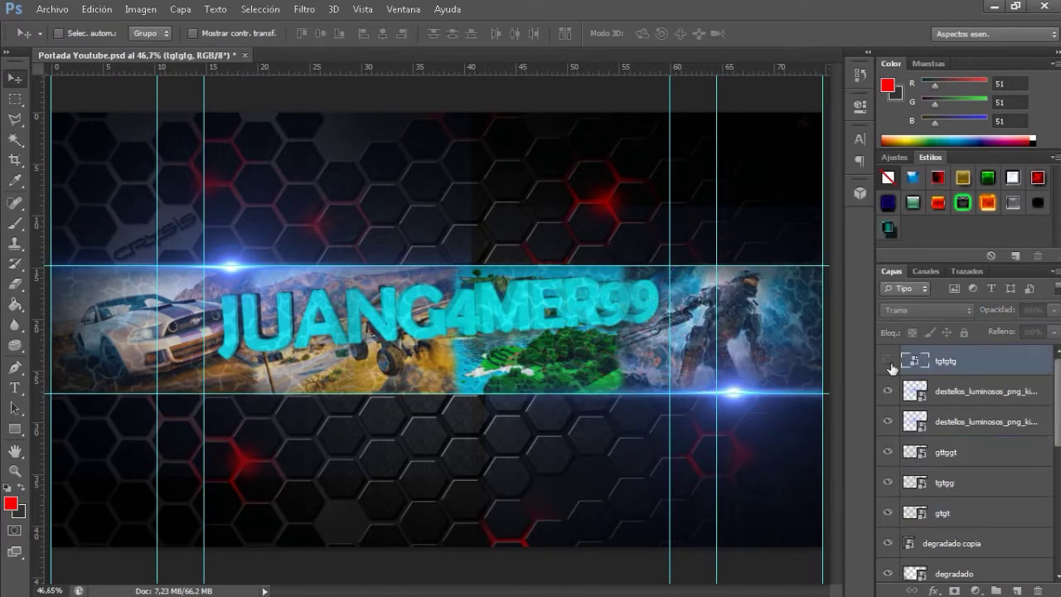
# Move the degradado layer to the top, compare layer visibility, and raise the light flare layer to the top
pyautogui.moveTo(965, 392); pyautogui.dragTo(970, 425)
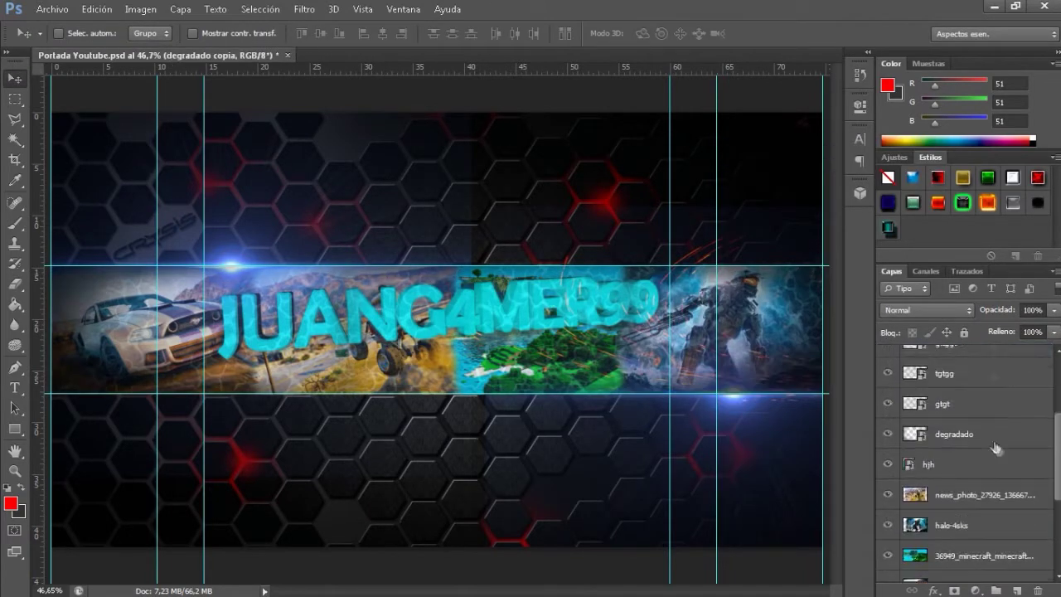
pyautogui.click(889, 390)
pyautogui.click(889, 421)
pyautogui.click(888, 420)
pyautogui.click(888, 482)
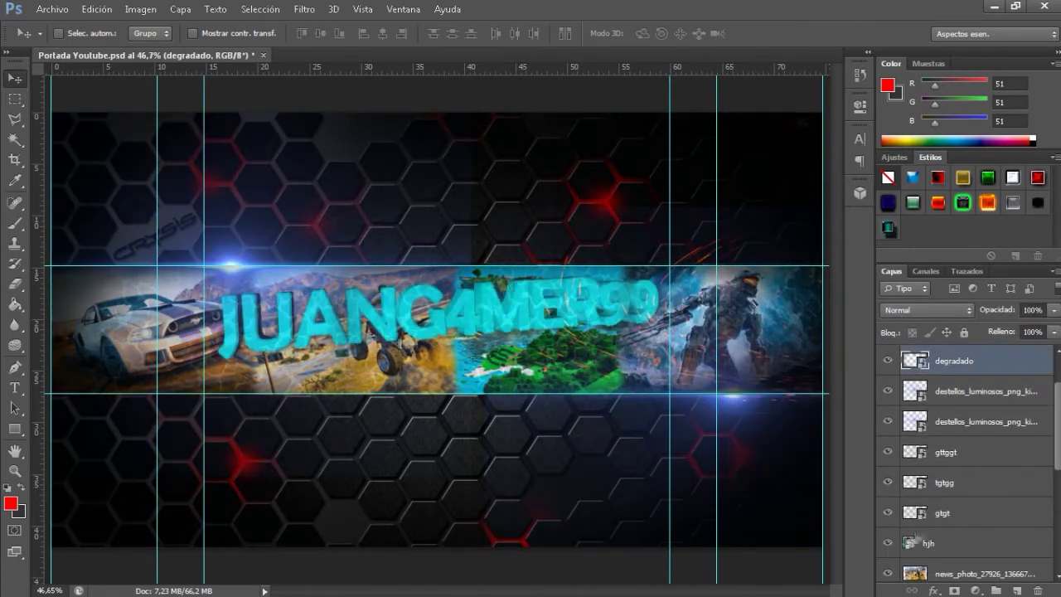
pyautogui.click(887, 391)
pyautogui.click(887, 391)
pyautogui.click(888, 390)
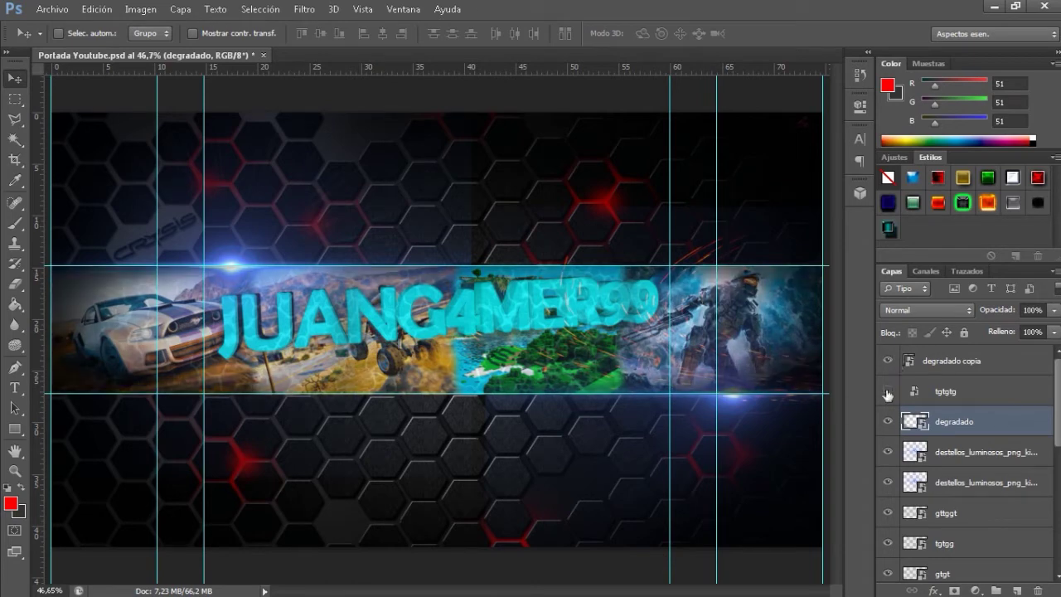
pyautogui.click(888, 391)
pyautogui.click(887, 390)
pyautogui.click(887, 482)
pyautogui.moveTo(953, 482); pyautogui.dragTo(950, 378)
# Enlarge the tgtgtg sparks over the banner's right half
pyautogui.click(899, 423)
pyautogui.hotkey('ctrl', 't')
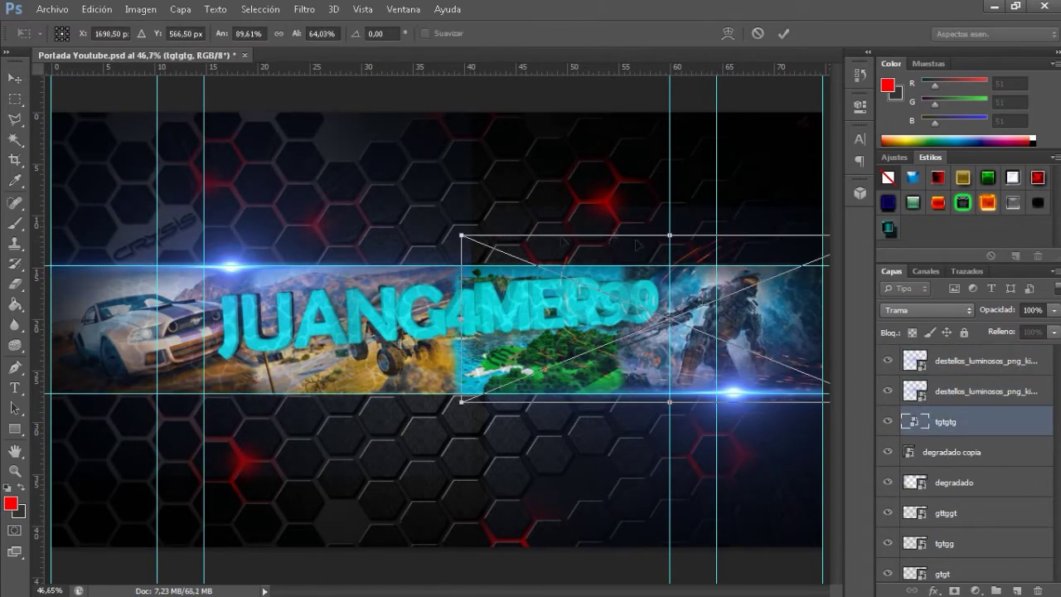
pyautogui.moveTo(436, 199); pyautogui.dragTo(402, 143)
pyautogui.click(783, 33)
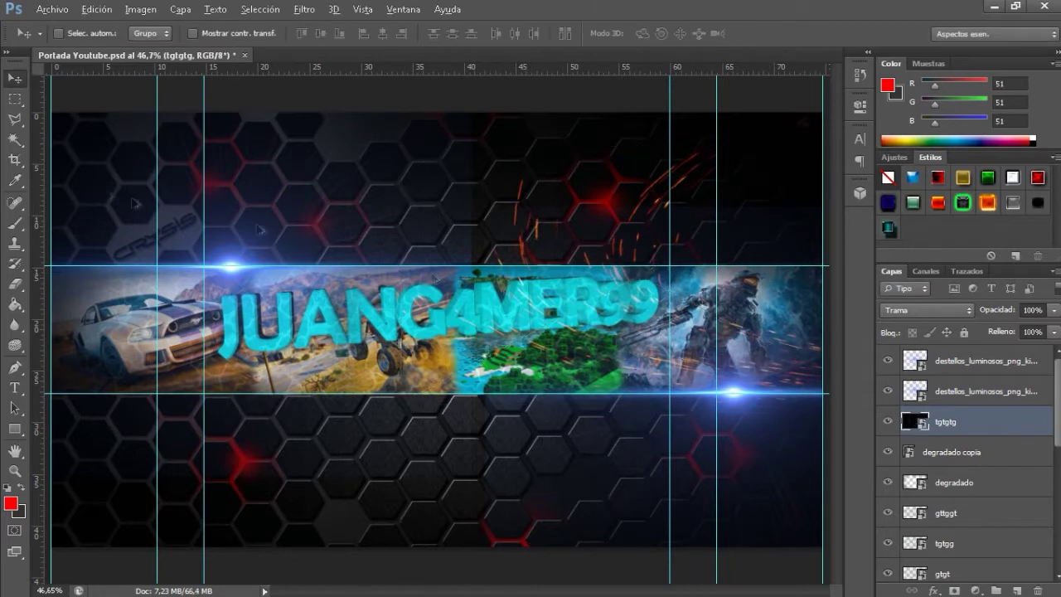
# Duplicate the sparks, flip the copy horizontally and position it on the banner's left half
pyautogui.hotkey('ctrl', 'j')
pyautogui.hotkey('ctrl', 't')
pyautogui.rightClick(429, 291)
pyautogui.click(465, 518)
pyautogui.moveTo(384, 301); pyautogui.dragTo(230, 267)
pyautogui.moveTo(243, 320); pyautogui.dragTo(238, 316)
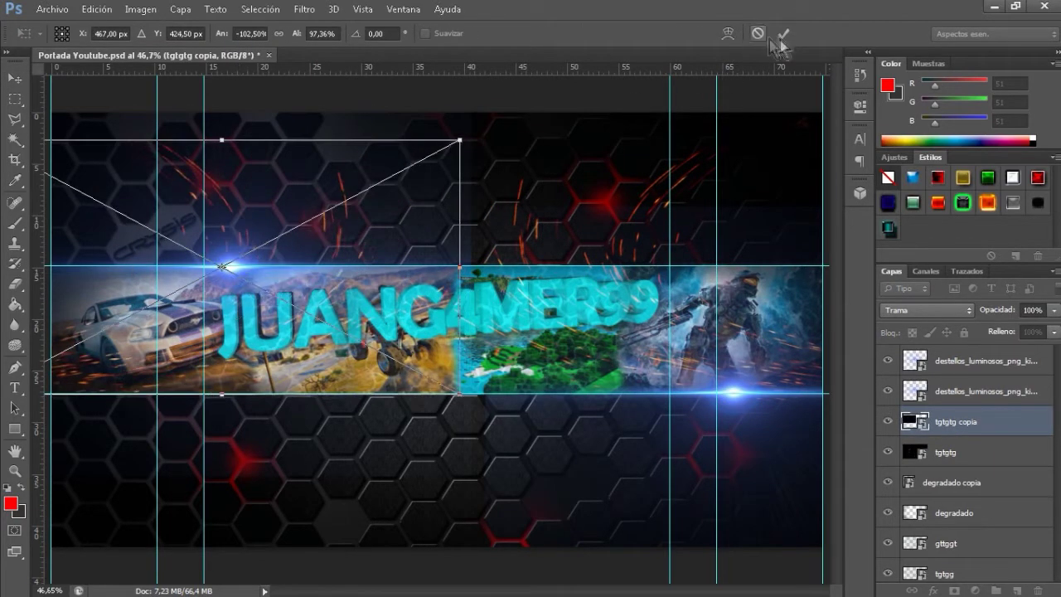
pyautogui.click(783, 33)
# Start placing a new image with File > Place, browsing into the efectos folder
pyautogui.click(52, 9)
pyautogui.click(58, 260)
pyautogui.doubleClick(526, 332)
pyautogui.doubleClick(452, 192)
pyautogui.scroll(-2, 738, 232)
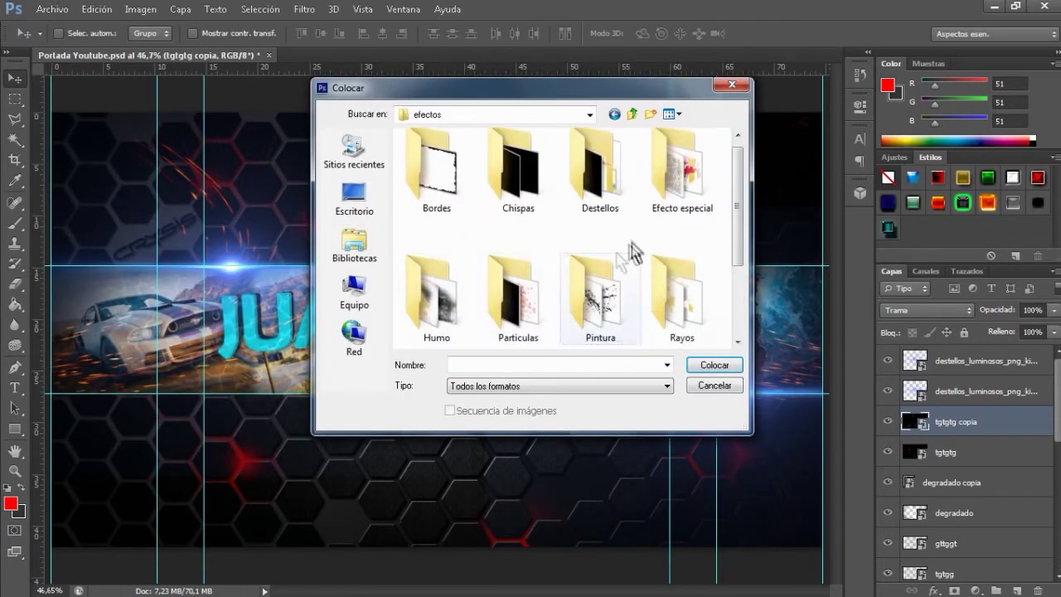
# Place hyhyhy.png from the Rayos folder and position the lightning across the title
pyautogui.doubleClick(675, 286)
pyautogui.click(718, 366)
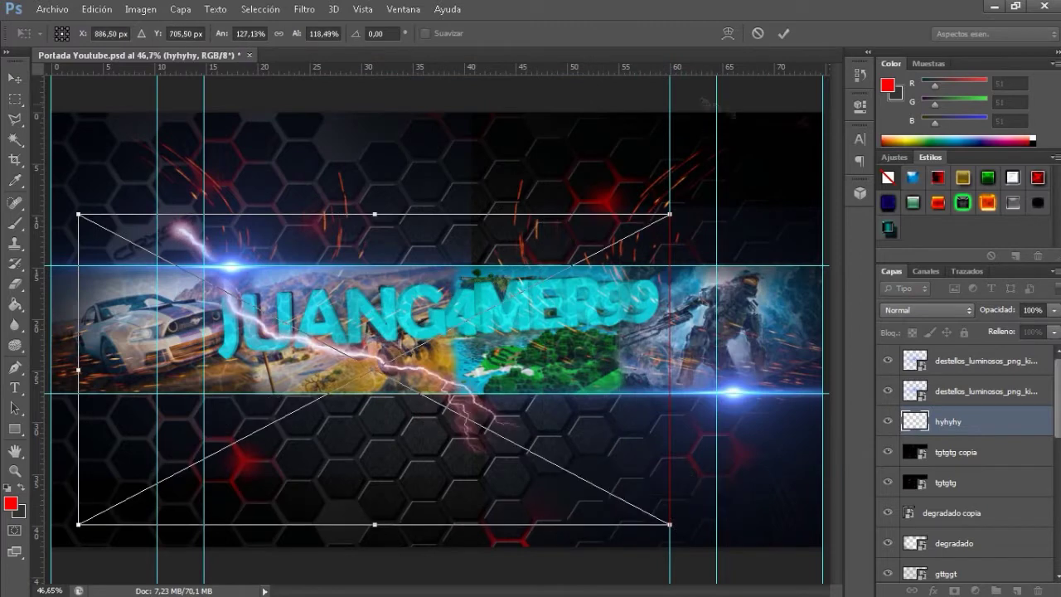
pyautogui.press('Return')
pyautogui.moveTo(313, 329)
pyautogui.mouseDown()
pyautogui.moveTo(325, 343)
pyautogui.moveTo(203, 365)
pyautogui.mouseUp()
pyautogui.hotkey('ctrl', 't')
pyautogui.moveTo(414, 518); pyautogui.dragTo(445, 448)
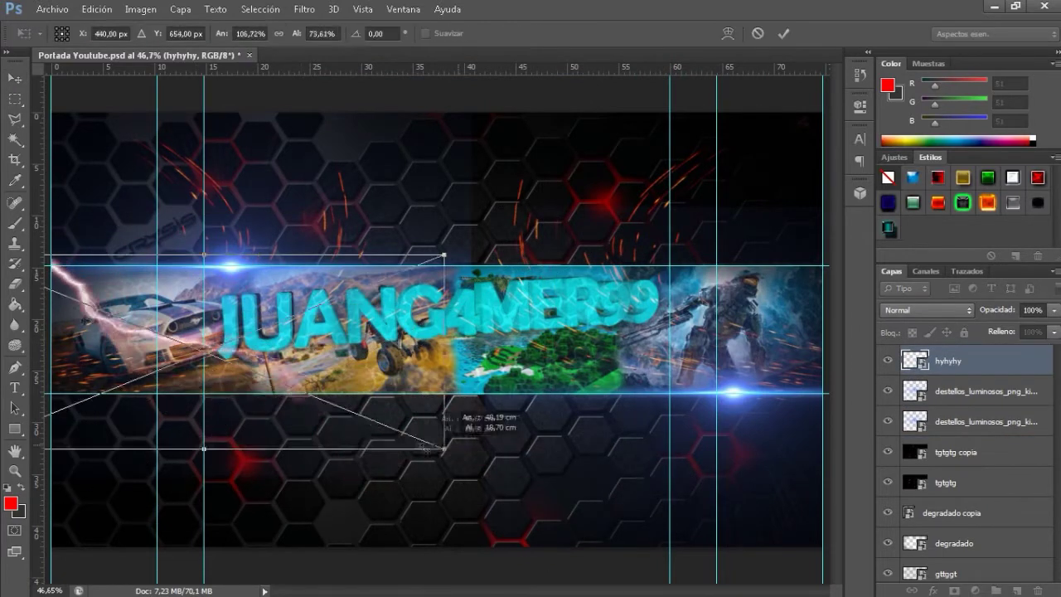
pyautogui.moveTo(319, 406); pyautogui.dragTo(547, 407)
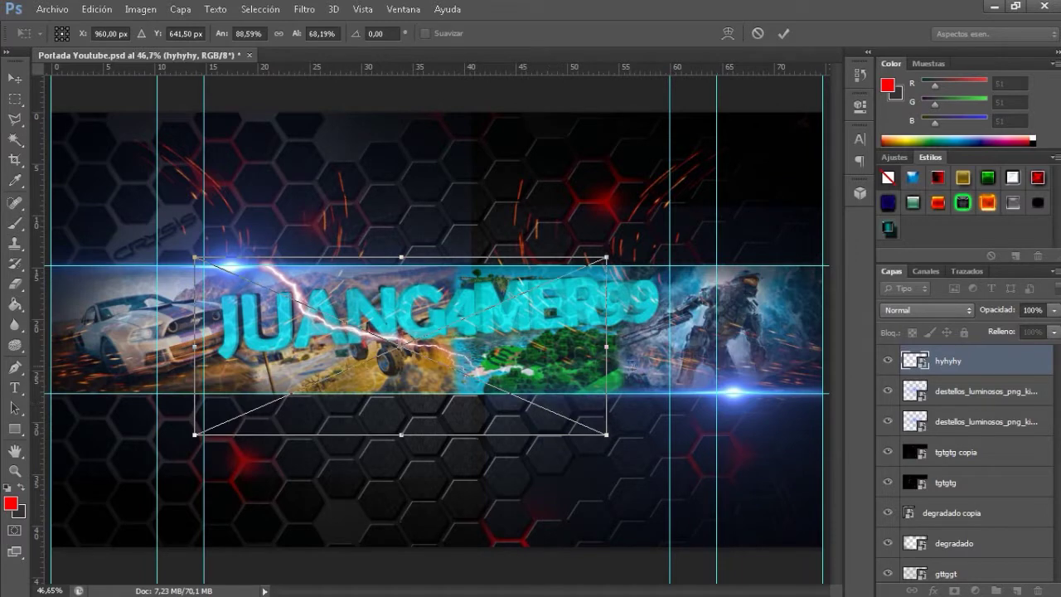
pyautogui.click(783, 33)
# Duplicate the lightning, flip the copy horizontally and move it toward the right side
pyautogui.hotkey('ctrl', 'j')
pyautogui.hotkey('ctrl', 't')
pyautogui.rightClick(358, 310)
pyautogui.click(426, 532)
pyautogui.moveTo(435, 367); pyautogui.dragTo(495, 362)
pyautogui.click(783, 34)
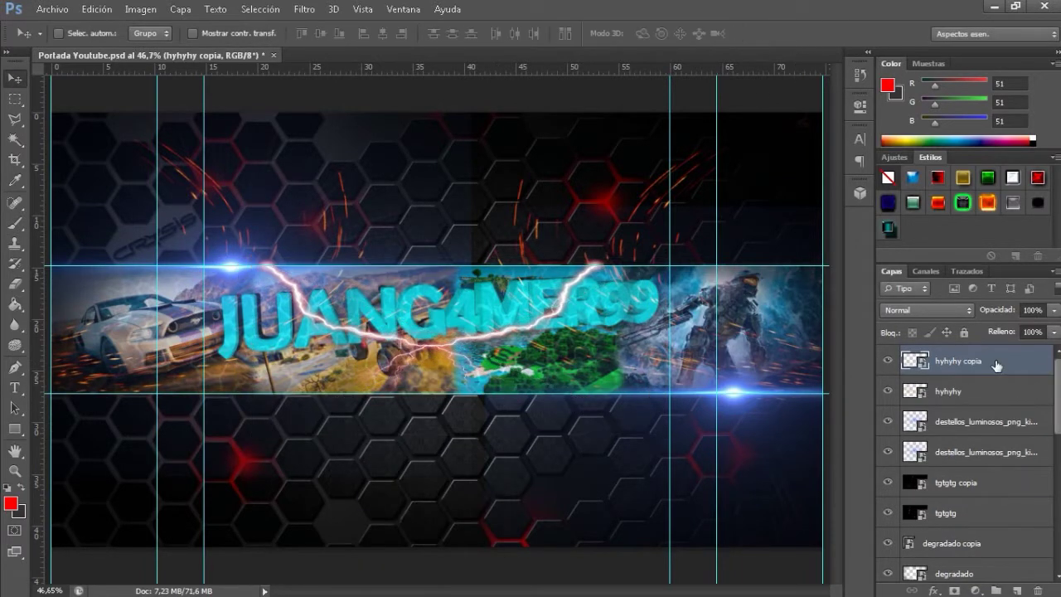
# Move the hyhyhy and hyhyhy copia layers down the stack to sit directly beneath Juan
pyautogui.scroll(-5, 978, 431)
pyautogui.doubleClick(930, 514)
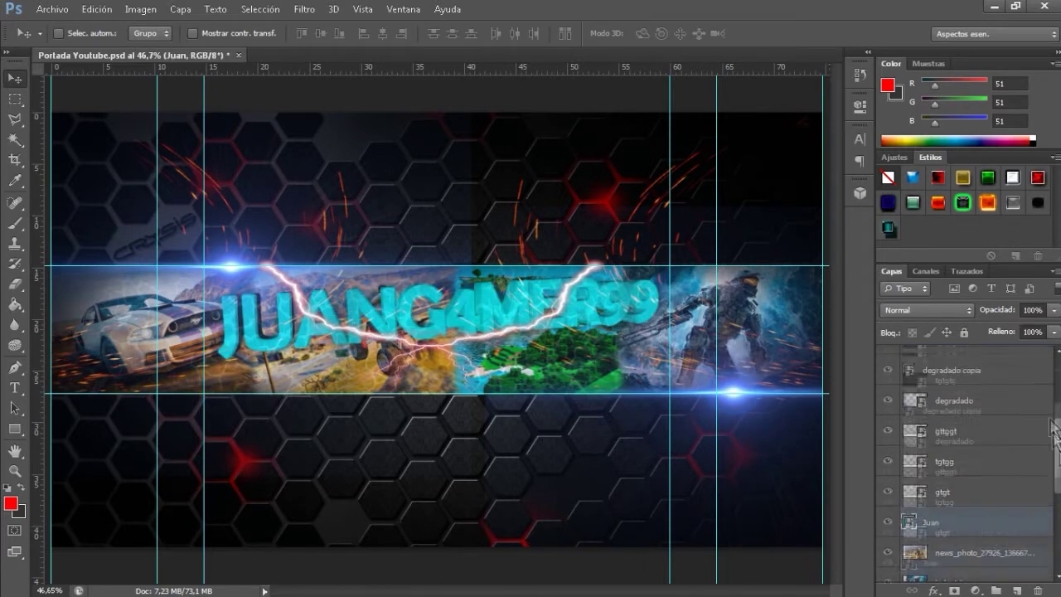
pyautogui.moveTo(941, 467); pyautogui.dragTo(940, 428)
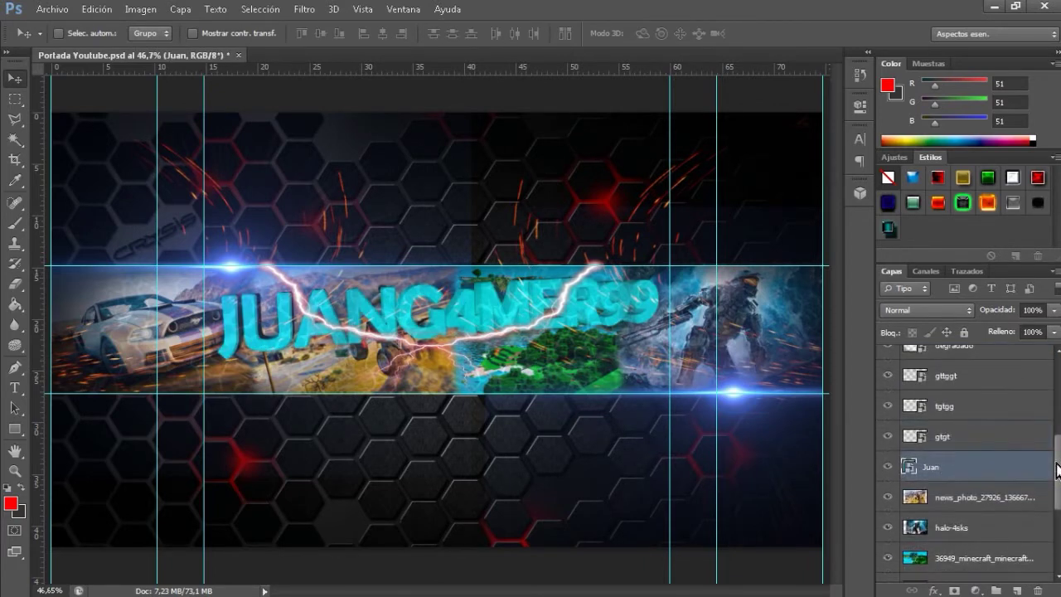
pyautogui.moveTo(1057, 469); pyautogui.dragTo(1057, 381)
pyautogui.click(915, 362)
pyautogui.moveTo(955, 389); pyautogui.dragTo(957, 573)
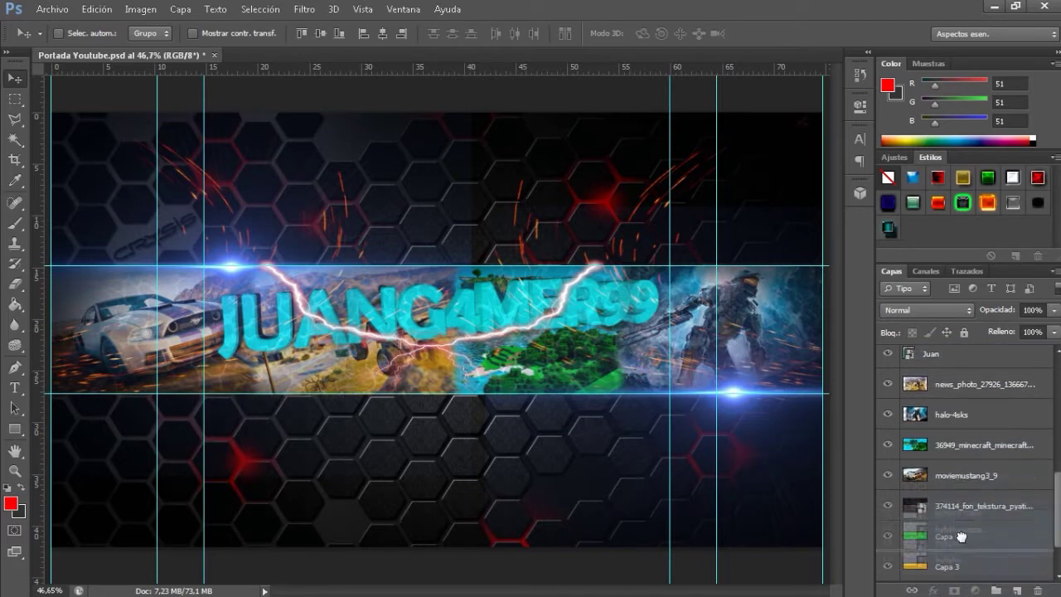
pyautogui.moveTo(978, 505); pyautogui.dragTo(978, 507)
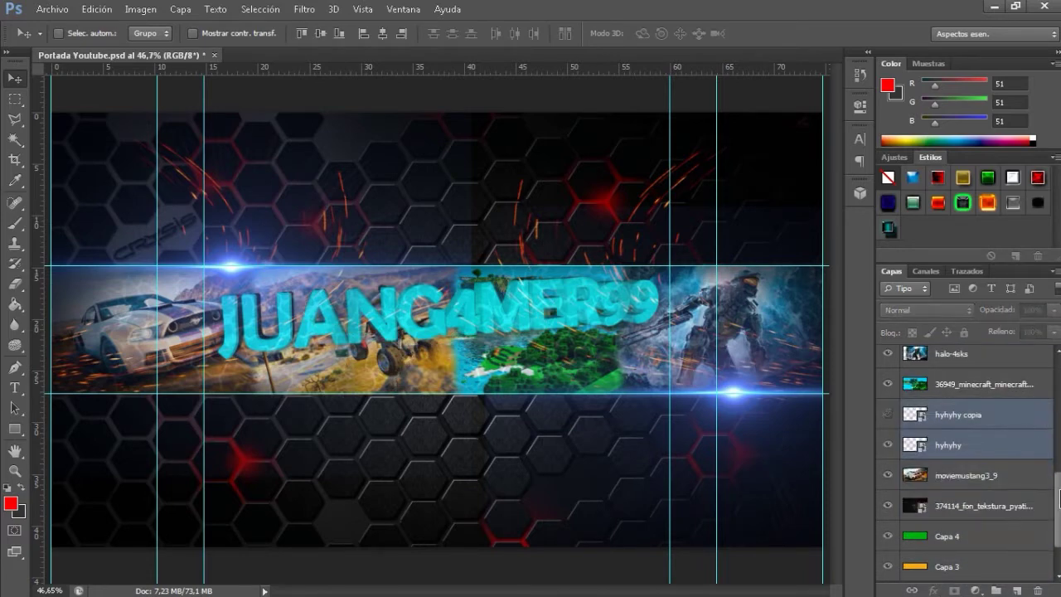
pyautogui.moveTo(1058, 495); pyautogui.dragTo(1058, 470)
pyautogui.click(912, 488)
pyautogui.moveTo(944, 490); pyautogui.dragTo(947, 362)
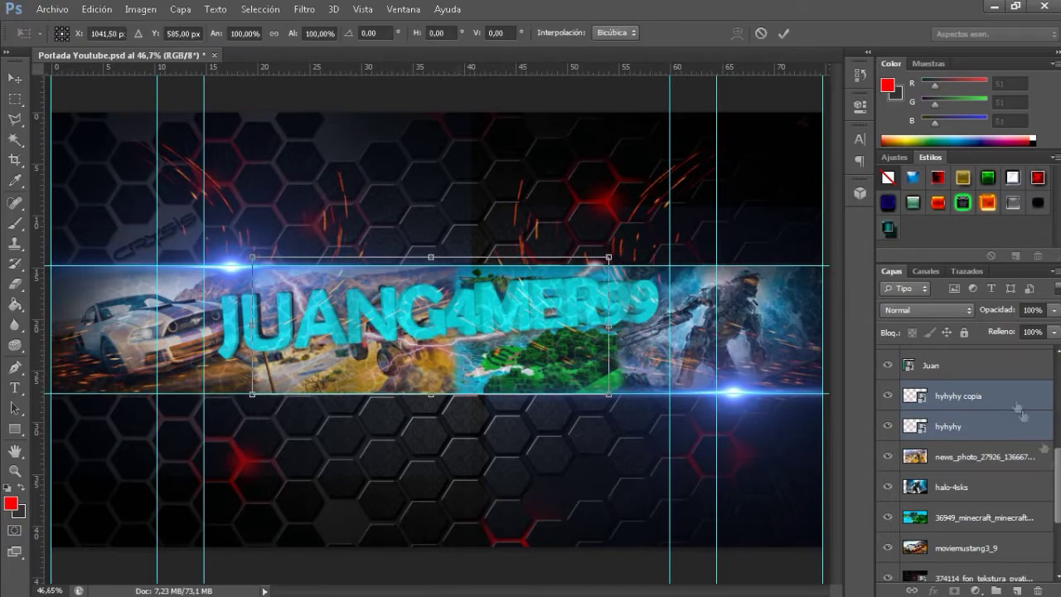
pyautogui.rightClick(953, 396)
# Rasterize the hyhyhy copia layer, dismiss the Vibrance adjustment, and bring the lightning layers forward
pyautogui.click(604, 254)
pyautogui.click(141, 9)
pyautogui.click(373, 113)
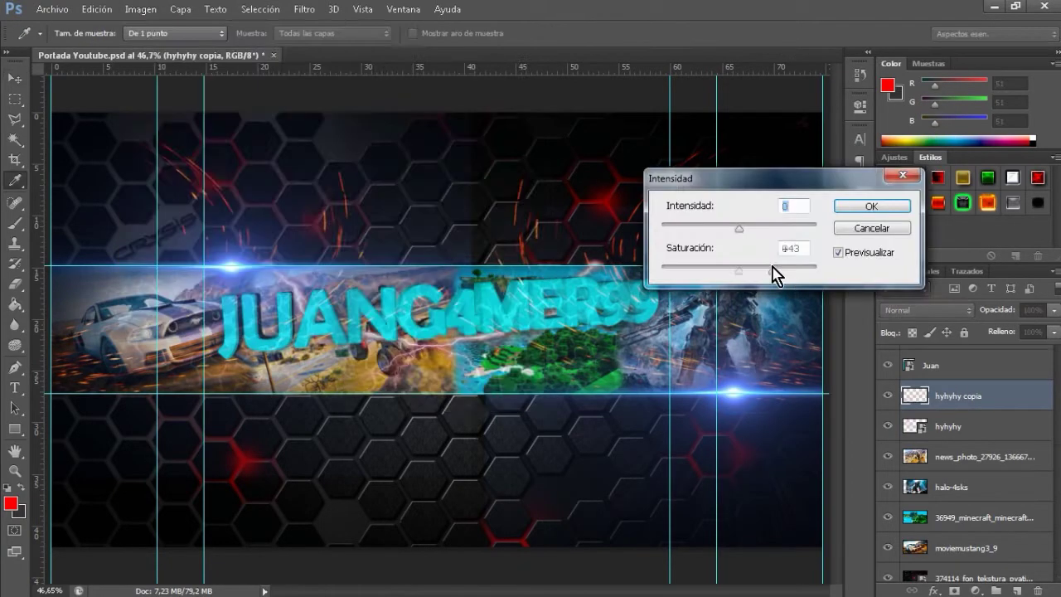
pyautogui.press('Return')
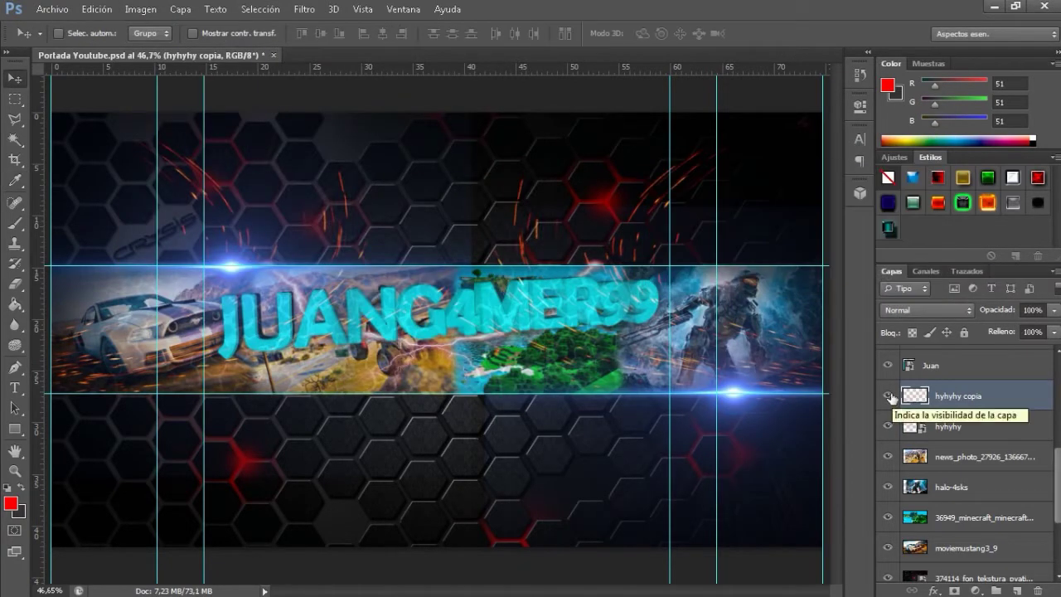
pyautogui.keyDown('shift'); pyautogui.click(928, 430); pyautogui.keyUp('shift')
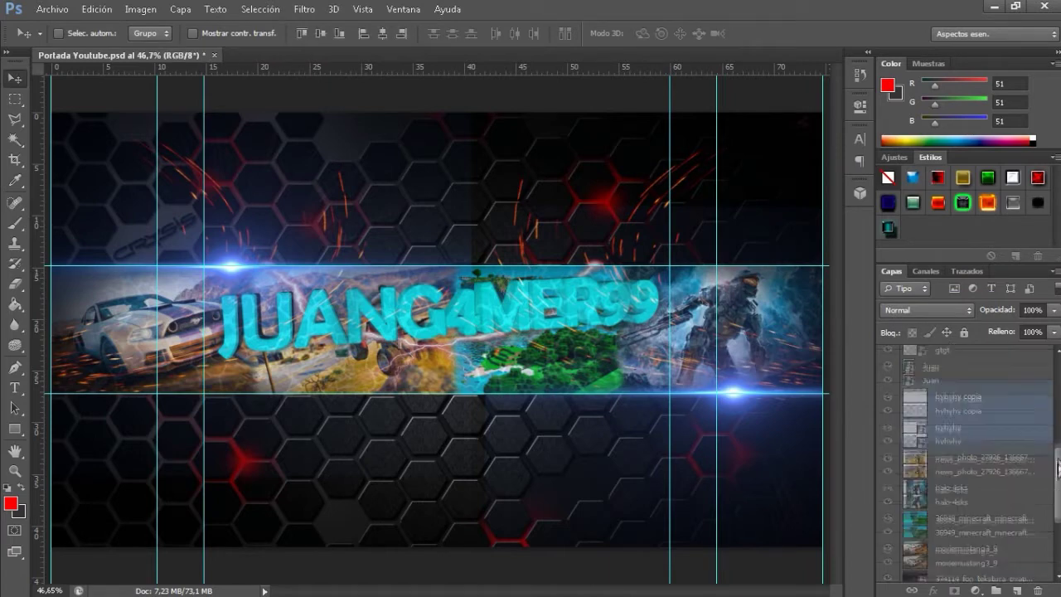
pyautogui.hotkey('ctrl', ']')
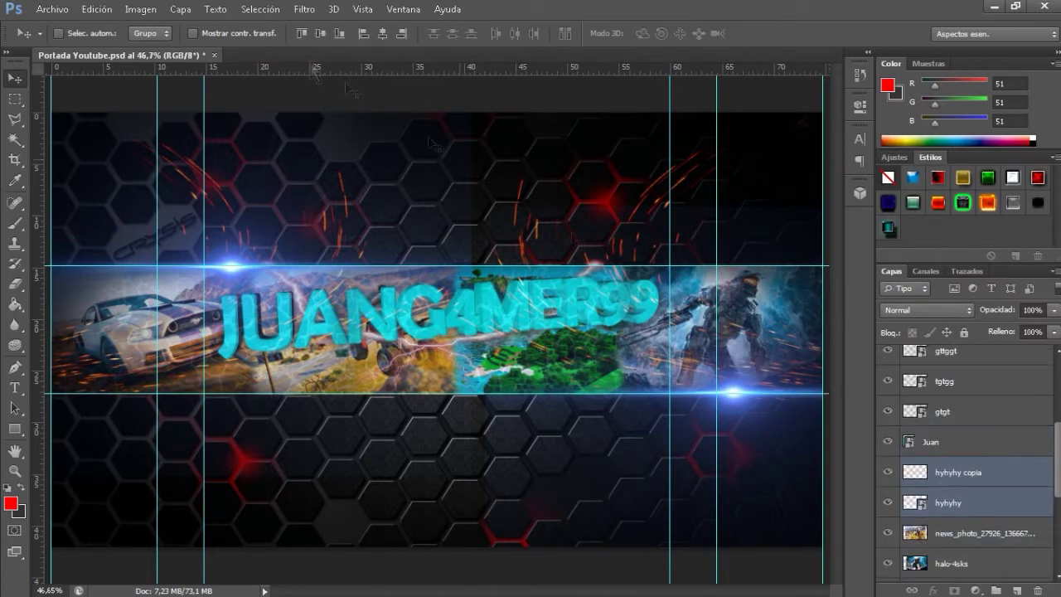
# Select the tgtgtg copia, top light flare and tgtgtg spark layers to trim outside the strip
pyautogui.click(52, 9)
pyautogui.click(107, 264)
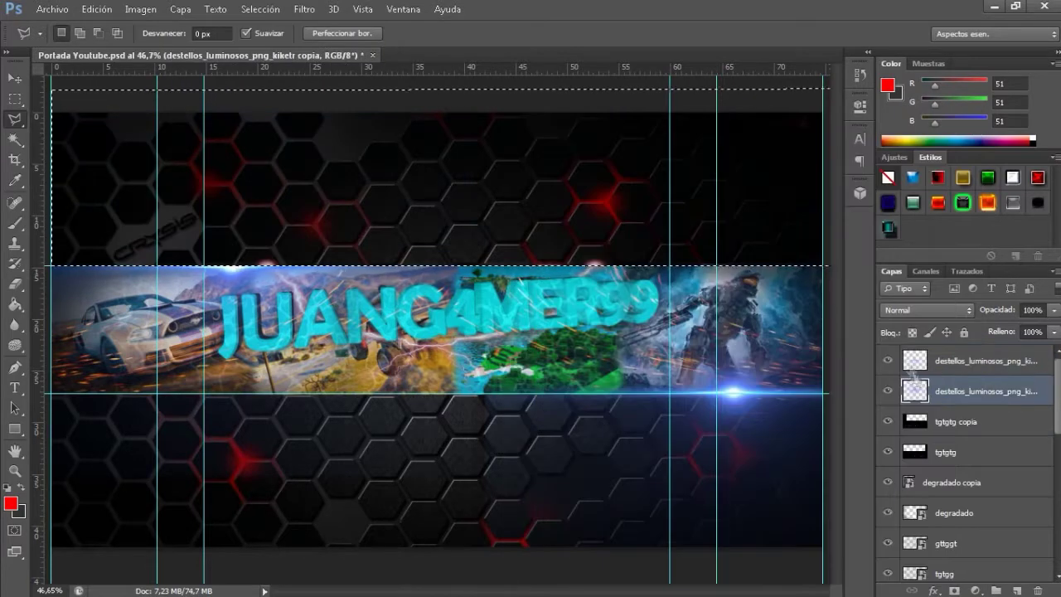
pyautogui.click(961, 424)
pyautogui.click(961, 365)
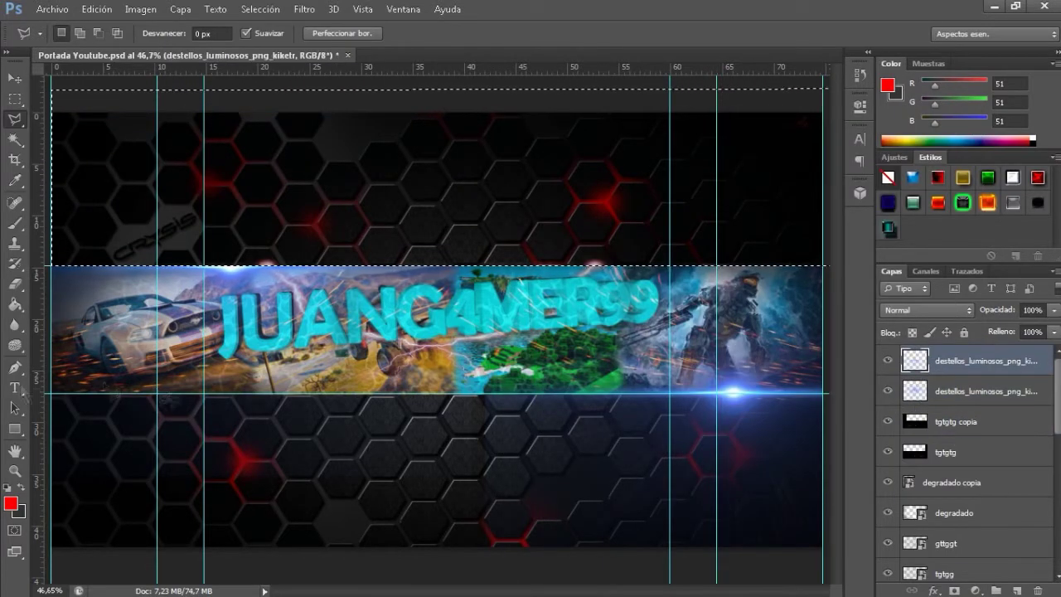
pyautogui.hotkey('alt', '[')
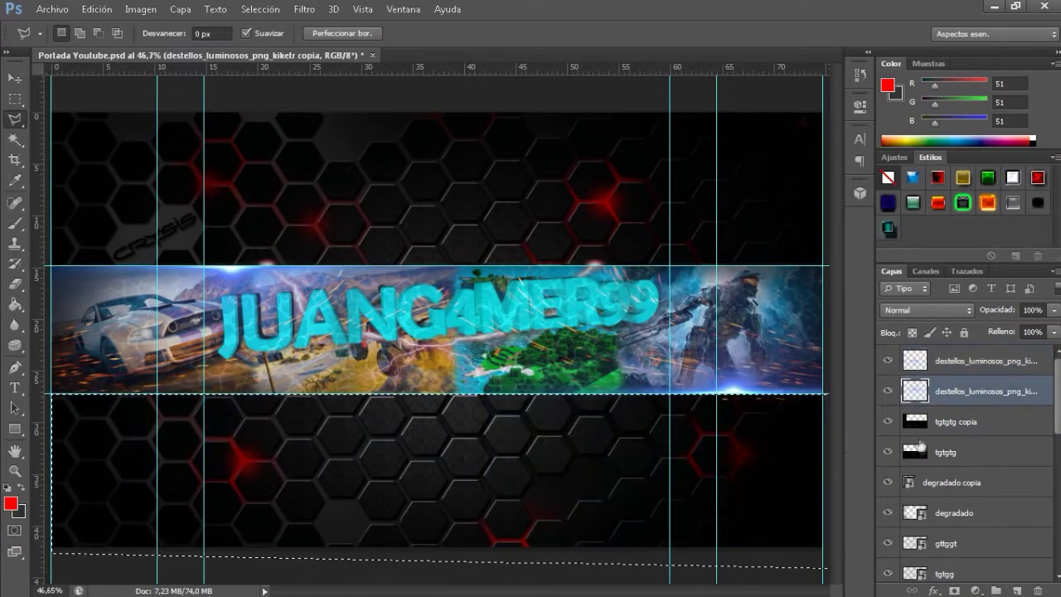
pyautogui.hotkey('alt', '[')
pyautogui.hotkey('alt', '[')
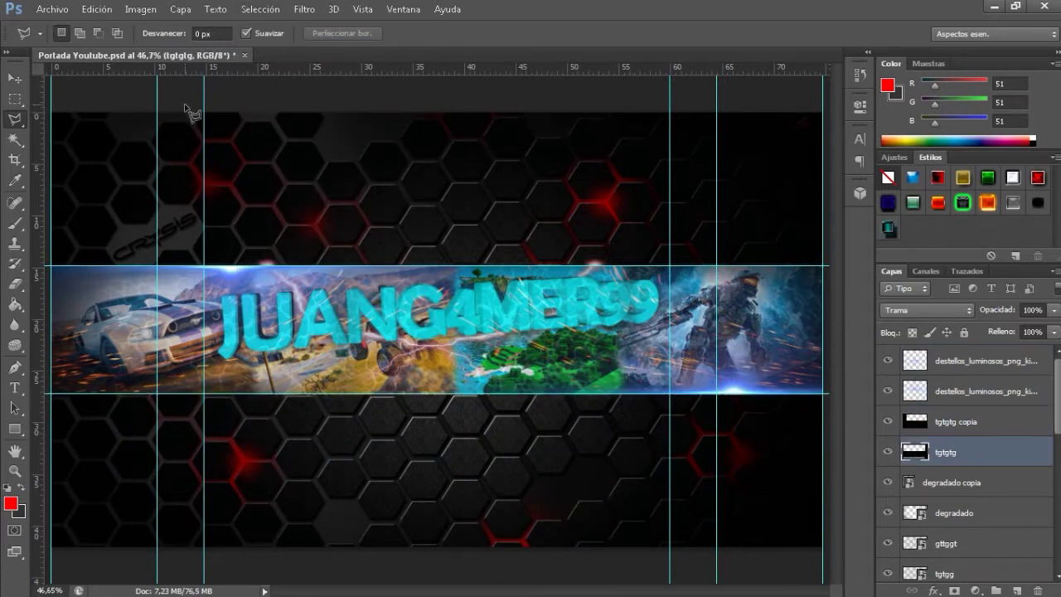
pyautogui.scroll(-3, 962, 381)
pyautogui.scroll(-5, 962, 381)
# Give the Juan title a drop shadow, bevel and emboss, and a 1 px stroke
pyautogui.rightClick(920, 384)
pyautogui.click(688, 199)
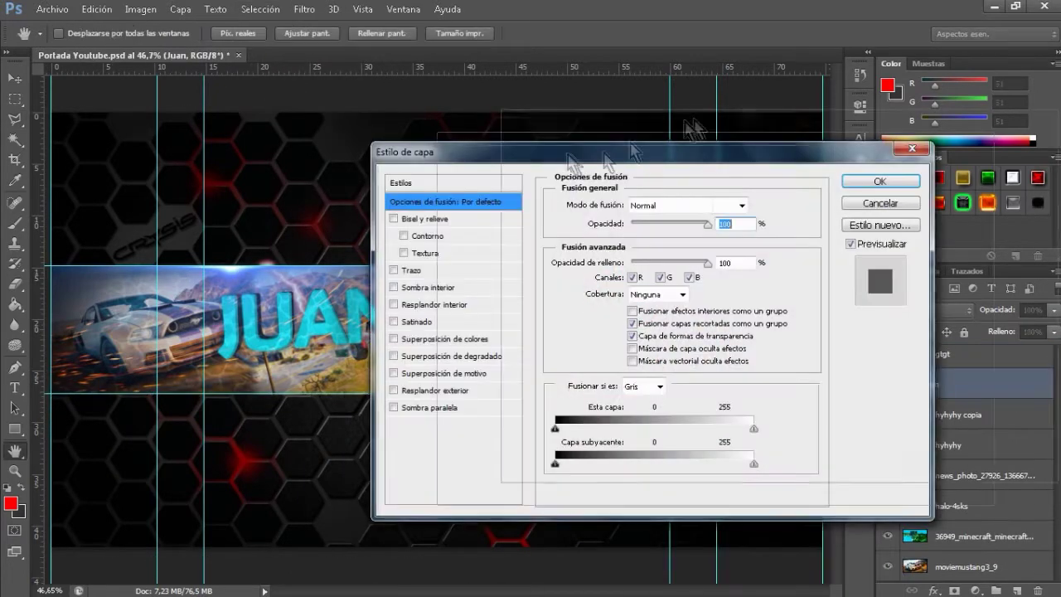
pyautogui.moveTo(566, 158); pyautogui.dragTo(841, 91)
pyautogui.click(665, 341)
pyautogui.click(696, 153)
pyautogui.moveTo(936, 212); pyautogui.dragTo(924, 212)
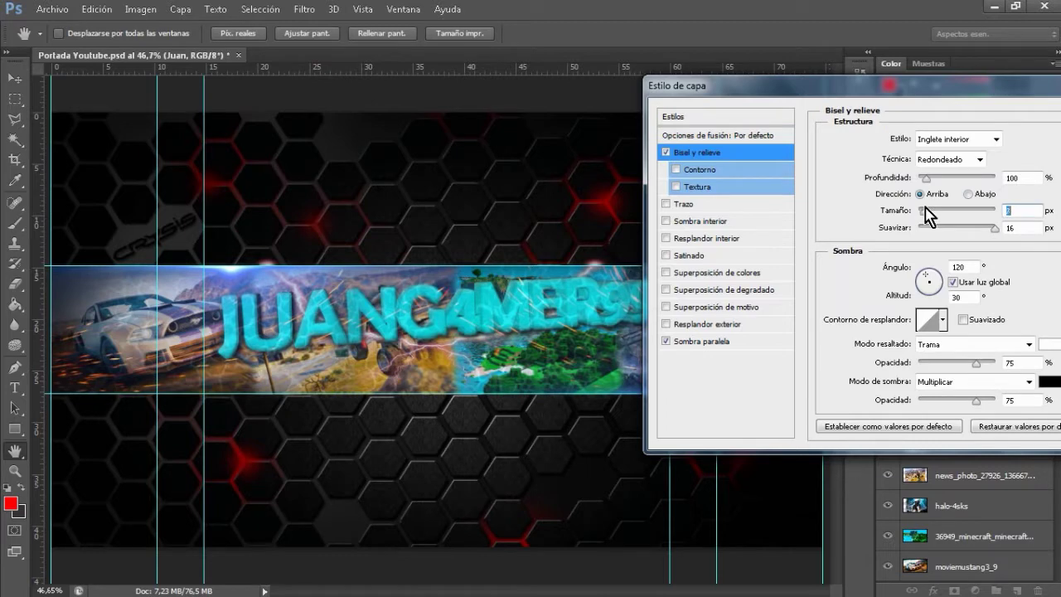
pyautogui.click(683, 203)
pyautogui.press('BackSpace')
pyautogui.write('1')
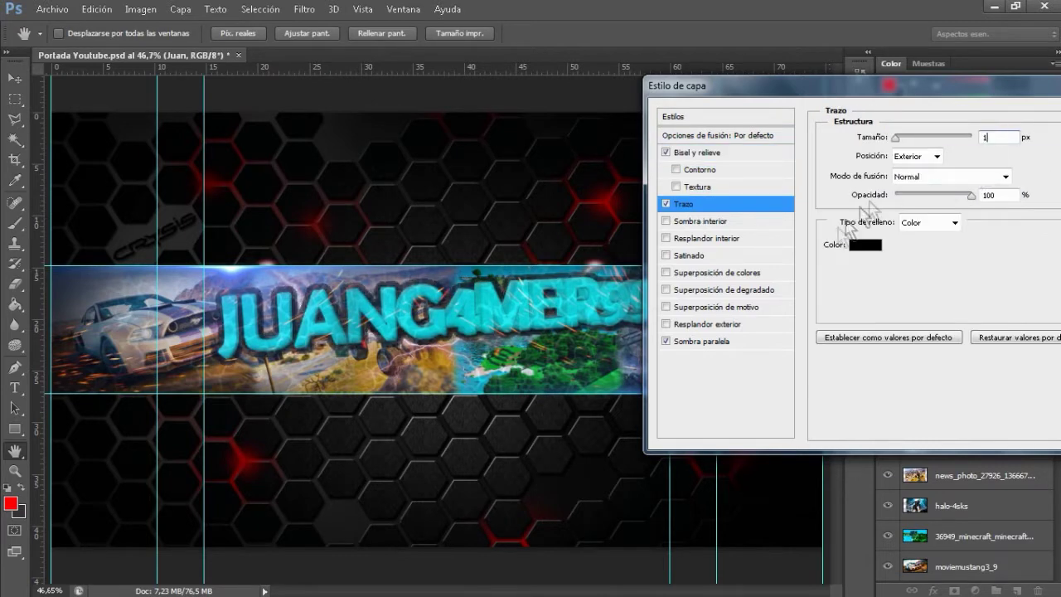
# Try a red inner shadow (distance 4, size 29), then disable it and apply the style
pyautogui.click(675, 324)
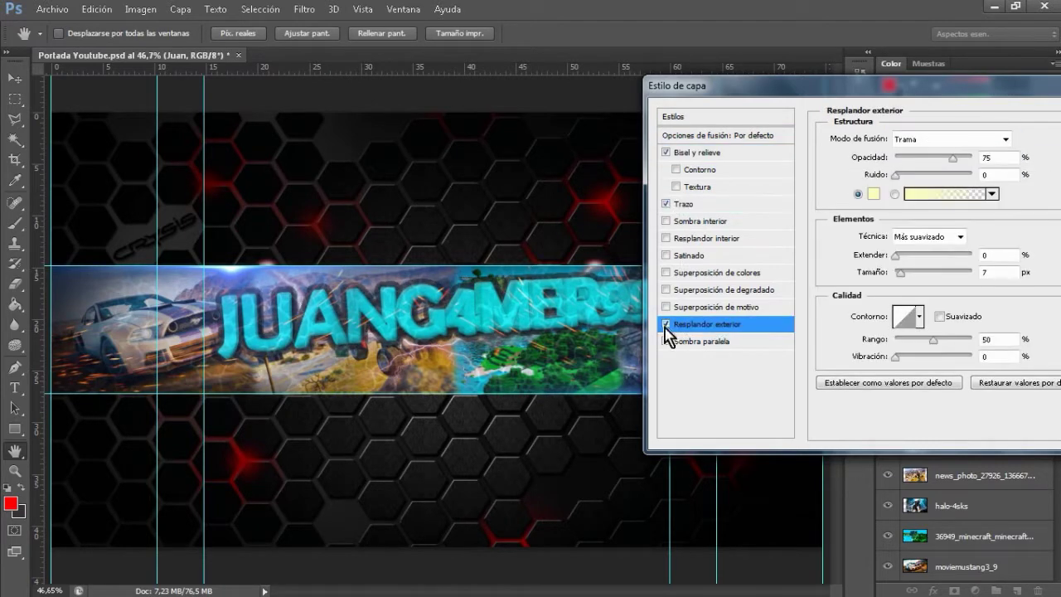
pyautogui.click(680, 221)
pyautogui.click(429, 303)
pyautogui.moveTo(900, 205); pyautogui.dragTo(897, 205)
pyautogui.moveTo(899, 240); pyautogui.dragTo(916, 243)
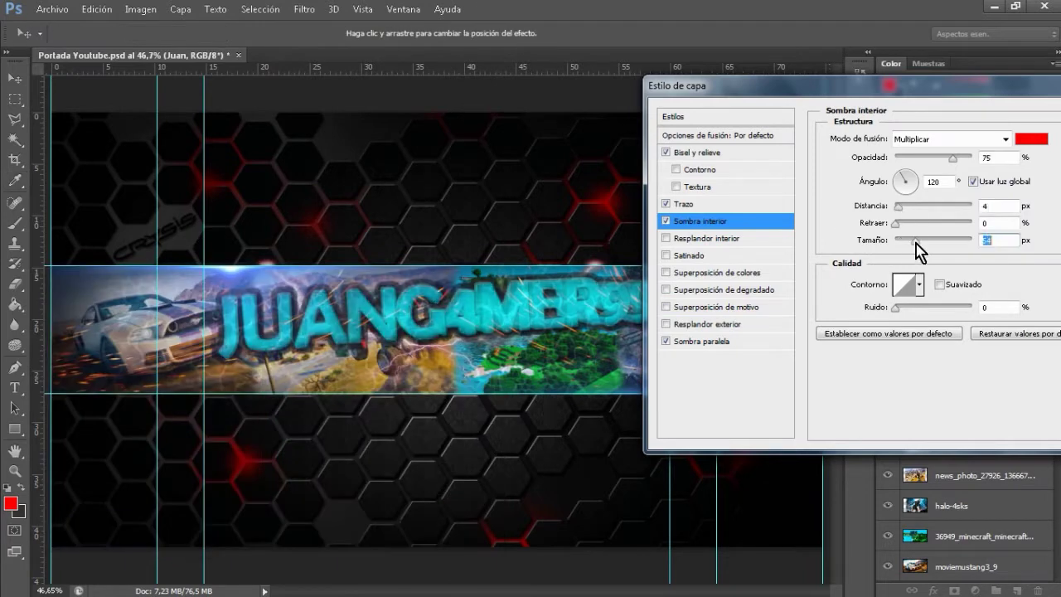
pyautogui.click(666, 220)
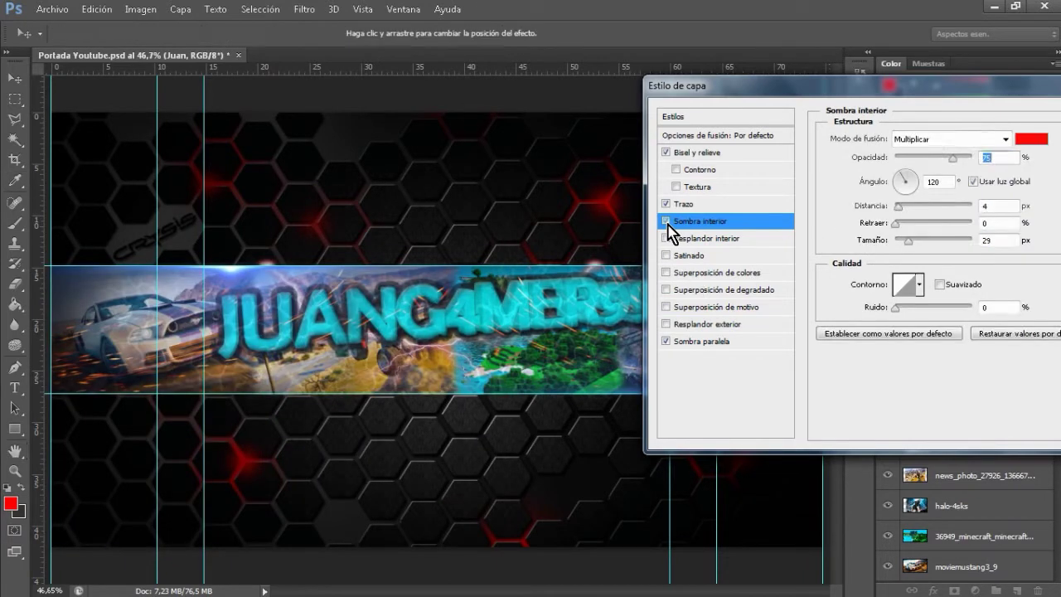
pyautogui.click(681, 204)
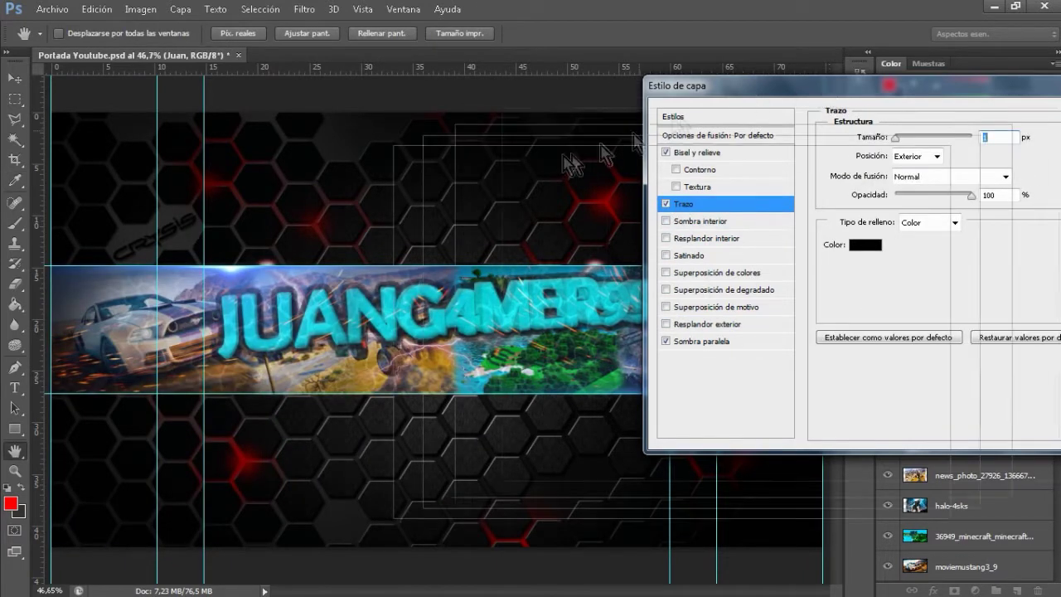
pyautogui.press('Return')
pyautogui.click(1043, 384)
pyautogui.click(978, 444)
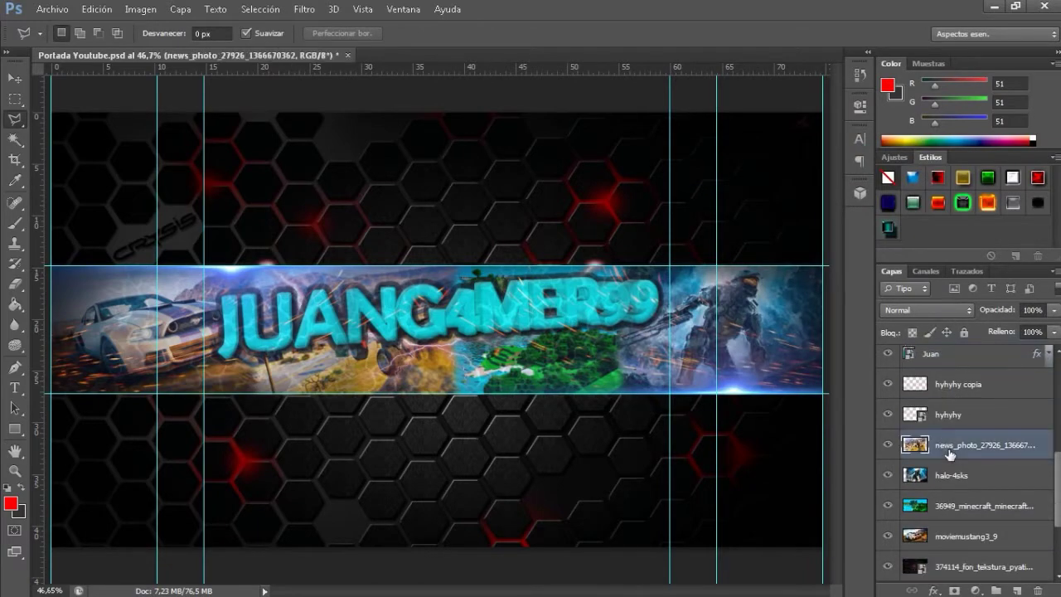
# Duplicate the news_photo and halo-4sks layers and set blending options on the copies
pyautogui.hotkey('ctrl', 'j')
pyautogui.rightClick(956, 444)
pyautogui.click(672, 124)
pyautogui.click(864, 185)
pyautogui.click(11, 83)
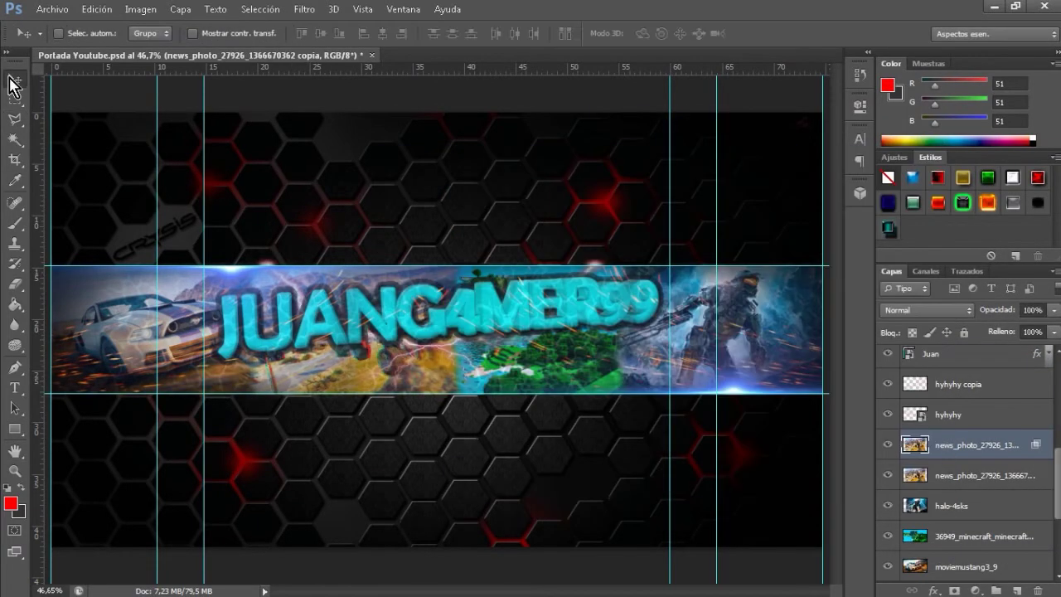
pyautogui.rightClick(972, 512)
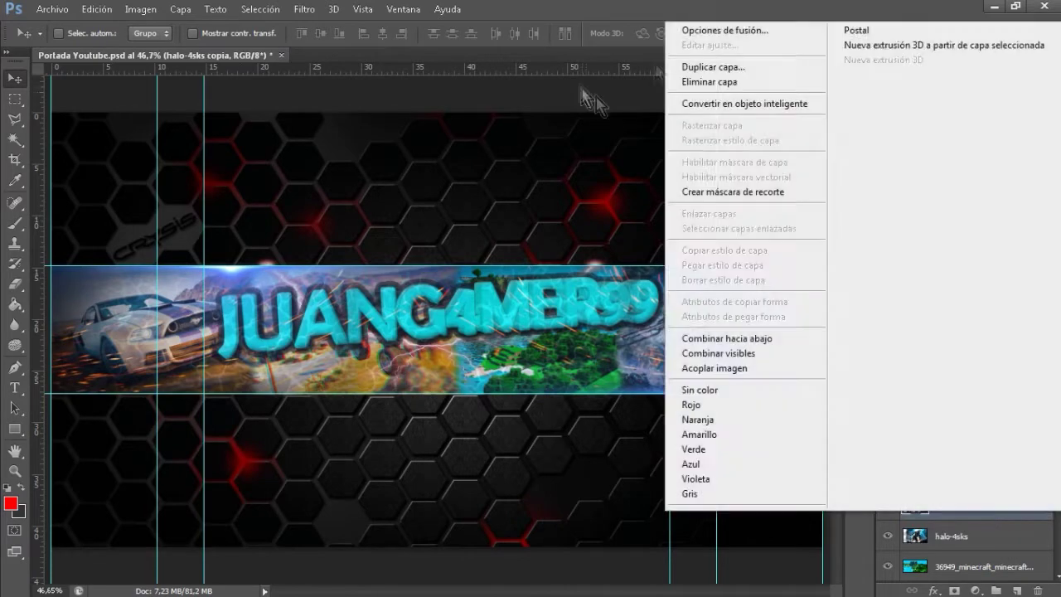
pyautogui.hotkey('ctrl', 'j')
pyautogui.click(725, 29)
pyautogui.click(875, 190)
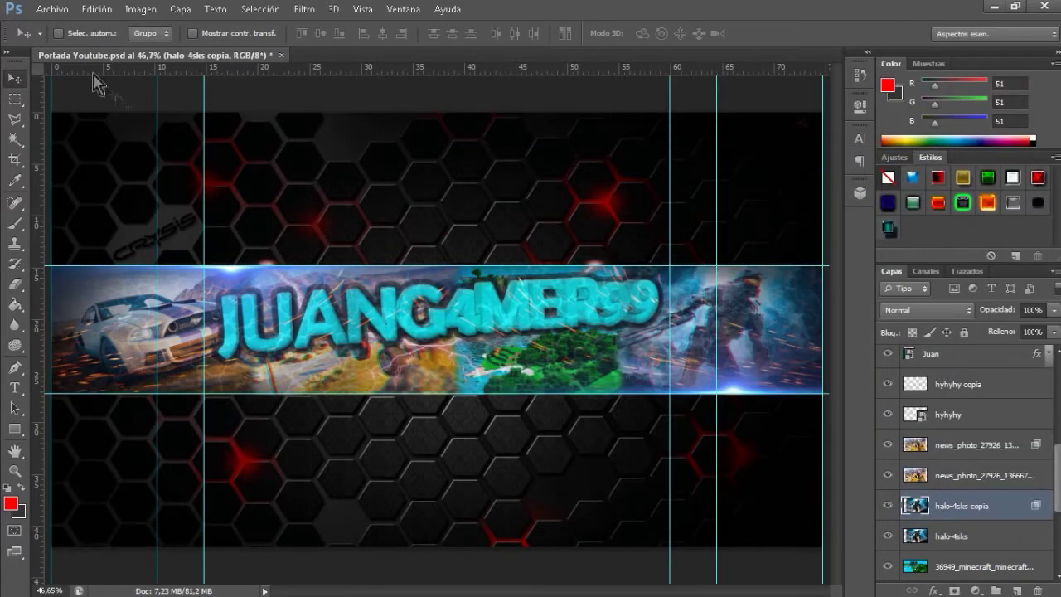
# Style copies of the moviemustang3_9 and minecraft layers, then begin placing a file from Rayos
pyautogui.scroll(-2, 961, 464)
pyautogui.scroll(-1, 961, 481)
pyautogui.click(938, 502)
pyautogui.click(876, 189)
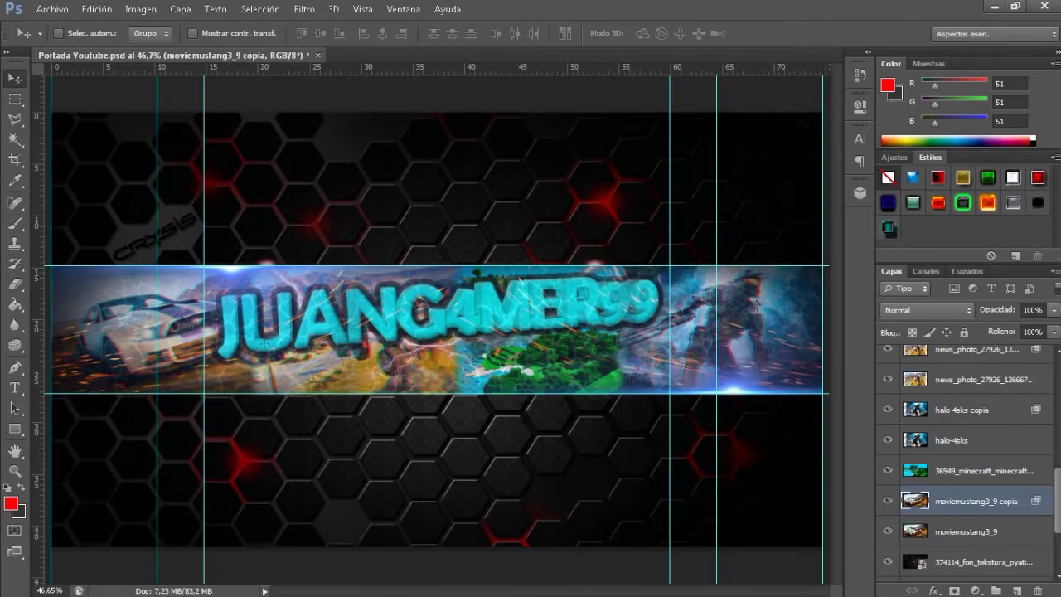
pyautogui.click(983, 470)
pyautogui.doubleClick(1027, 470)
pyautogui.click(881, 208)
pyautogui.hotkey('ctrl', 'j')
pyautogui.doubleClick(1027, 470)
pyautogui.press('Return')
pyautogui.click(56, 10)
pyautogui.click(86, 274)
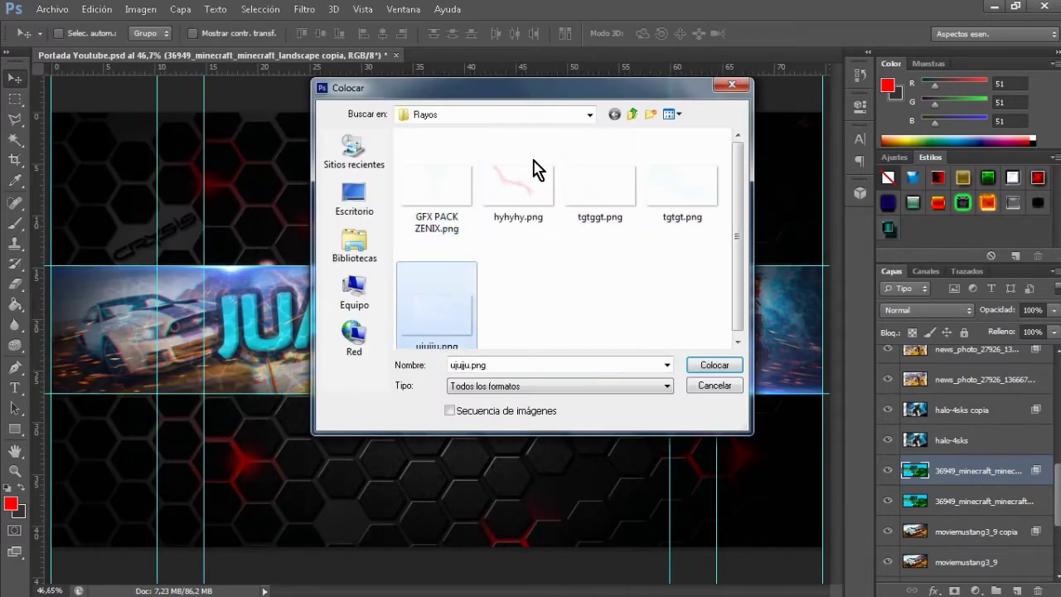
# Place tgtggt.png scaled down over the strip and raise its layer in the stack
pyautogui.click(600, 184)
pyautogui.click(713, 365)
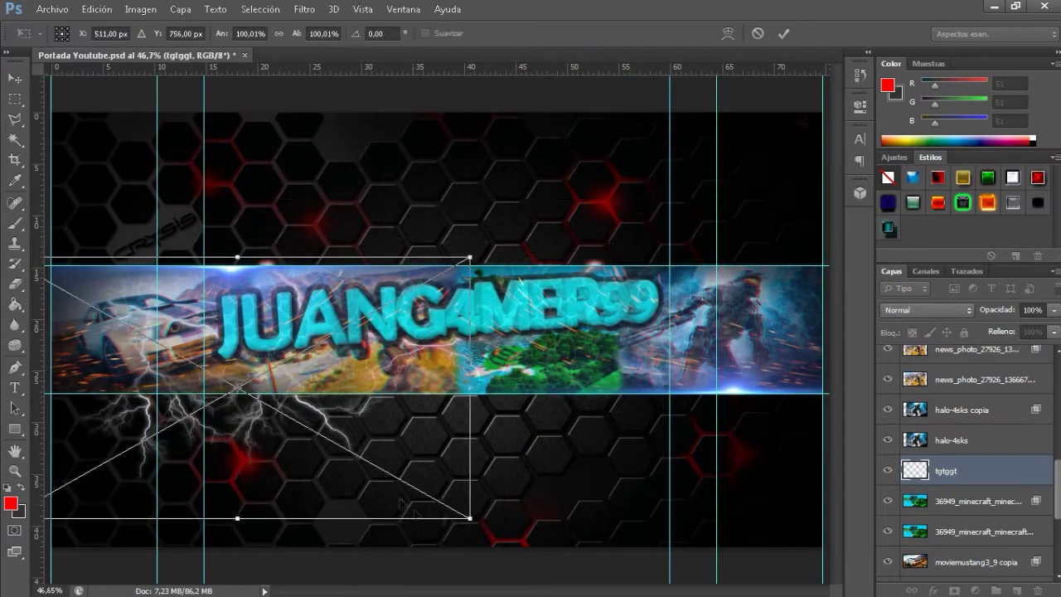
pyautogui.moveTo(470, 518); pyautogui.dragTo(450, 473)
pyautogui.press('Return')
pyautogui.moveTo(944, 470)
pyautogui.mouseDown()
pyautogui.moveTo(973, 319)
pyautogui.moveTo(944, 344)
pyautogui.mouseUp()
pyautogui.moveTo(991, 491)
pyautogui.mouseDown()
pyautogui.moveTo(961, 489)
pyautogui.moveTo(948, 506)
pyautogui.mouseUp()
# Duplicate the tgtggt lightning, flip the copy horizontally and move it to the other side
pyautogui.moveTo(352, 424); pyautogui.dragTo(236, 331)
pyautogui.hotkey('ctrl', 't')
pyautogui.rightClick(485, 348)
pyautogui.click(558, 549)
pyautogui.moveTo(593, 406); pyautogui.dragTo(632, 404)
pyautogui.click(784, 34)
pyautogui.press('l')
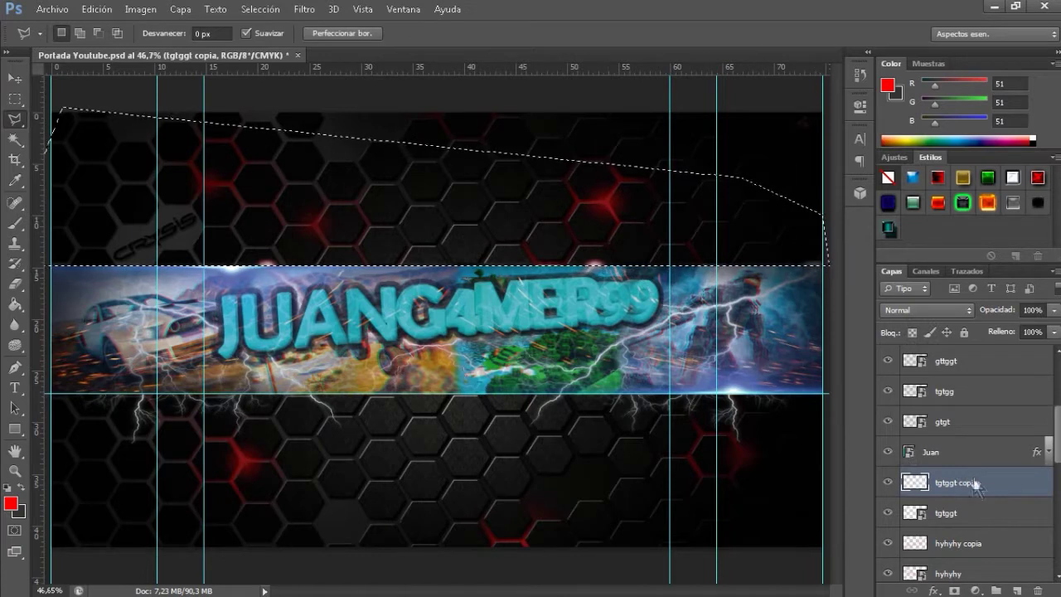
# Rasterize the tgtggt layer
pyautogui.rightClick(970, 485)
pyautogui.click(738, 166)
pyautogui.scroll(3, 992, 469)
pyautogui.scroll(2, 911, 464)
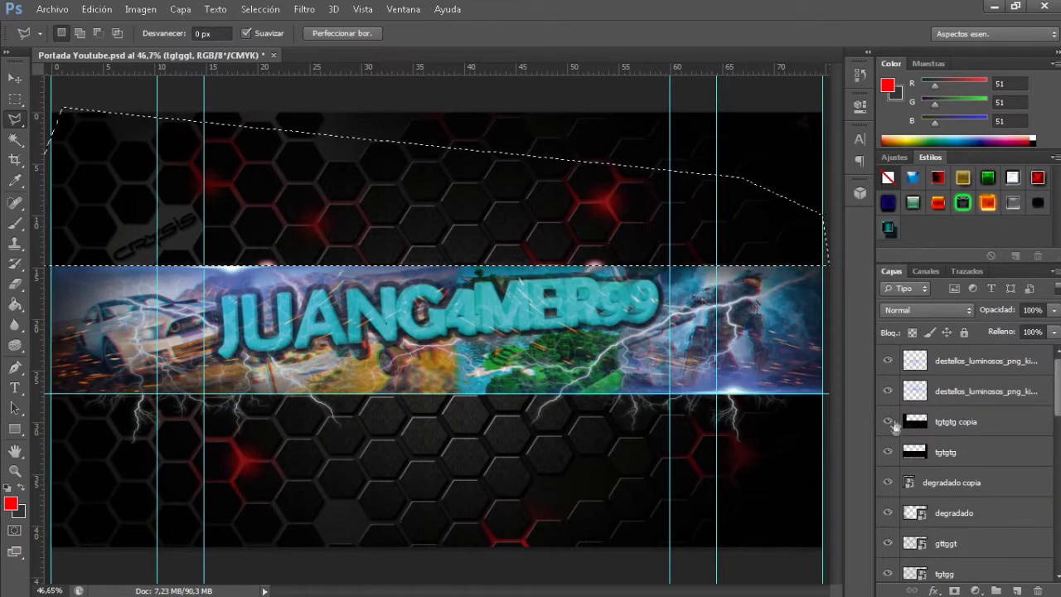
pyautogui.scroll(-6, 891, 480)
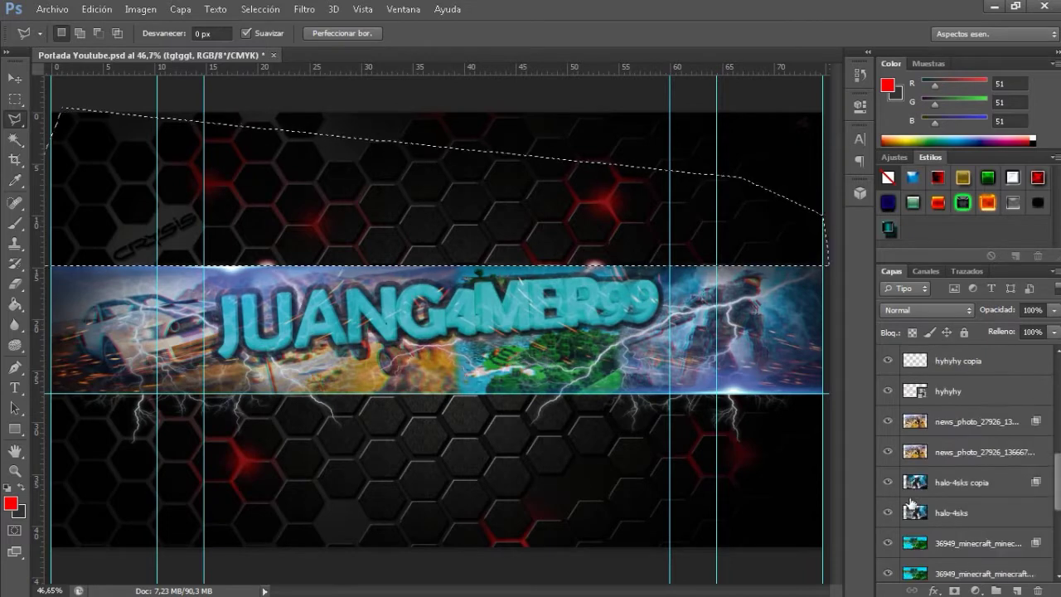
pyautogui.scroll(3, 885, 415)
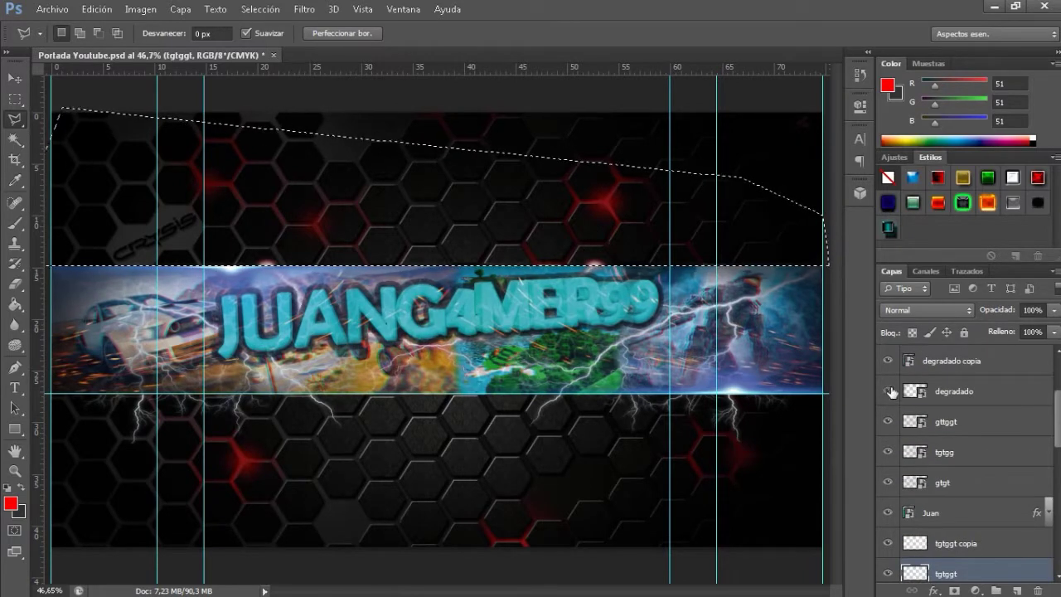
pyautogui.scroll(3, 886, 406)
# Step down to the gttggt layer and rasterize it, dismissing the smart-object warning
pyautogui.hotkey('alt', '[')
pyautogui.hotkey('alt', '[')
pyautogui.hotkey('alt', '[')
pyautogui.hotkey('alt', '[')
pyautogui.hotkey('alt', '[')
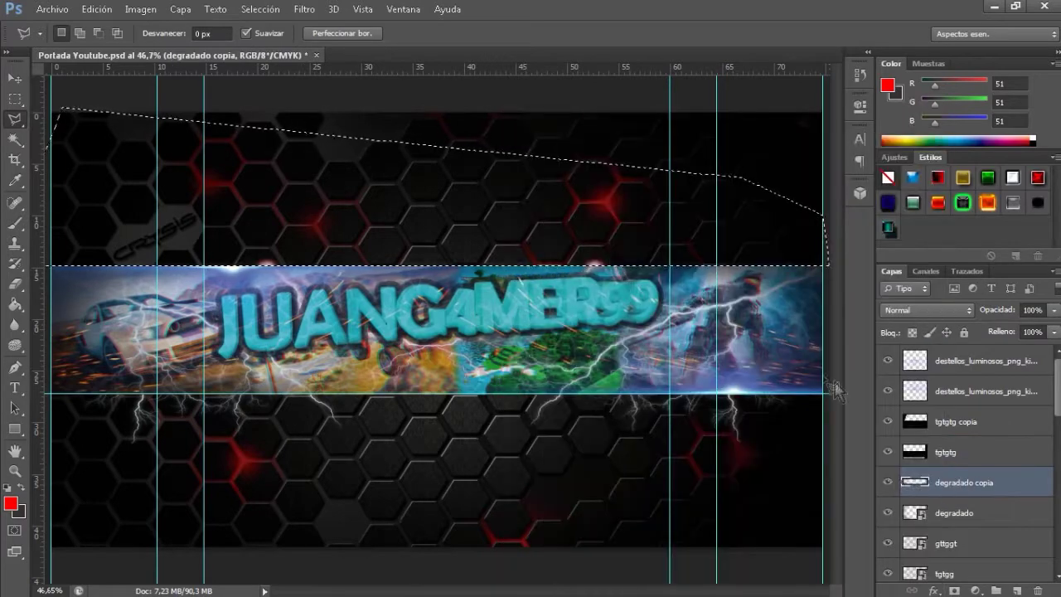
pyautogui.rightClick(840, 265)
pyautogui.press('Escape')
pyautogui.hotkey('alt', '[')
pyautogui.hotkey('alt', '[')
pyautogui.press('Delete')
pyautogui.click(488, 232)
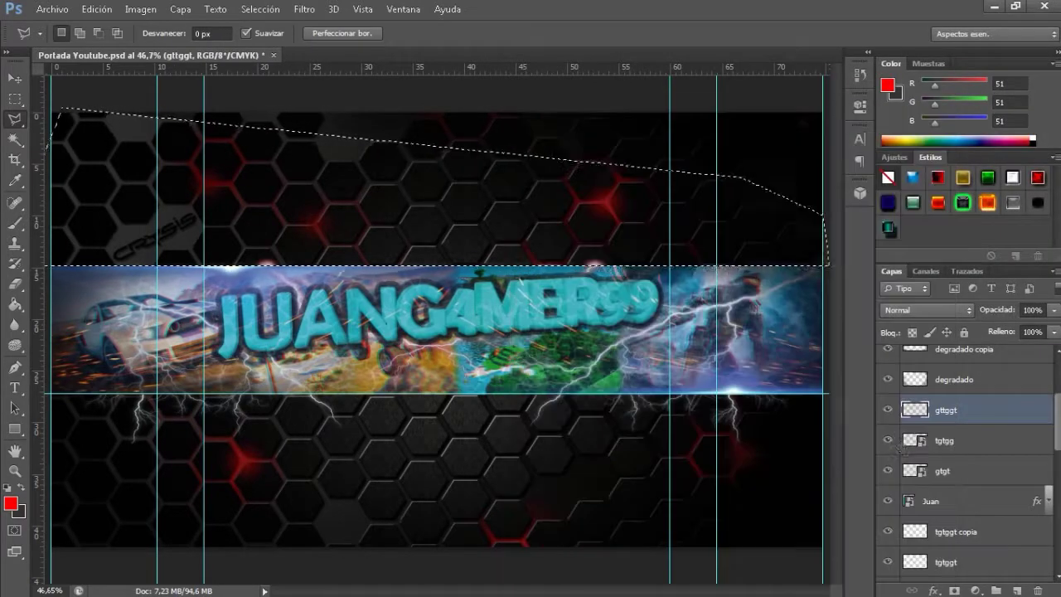
# Step down the layer stack and rasterize the hyhyhy layer
pyautogui.hotkey('alt', '[')
pyautogui.hotkey('alt', '[')
pyautogui.hotkey('alt', '[')
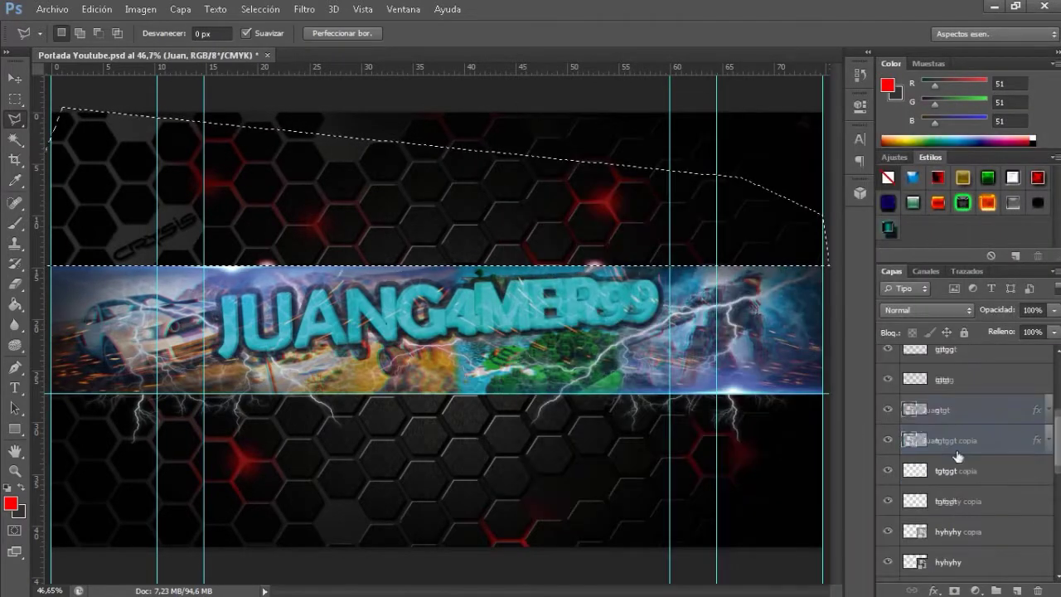
pyautogui.hotkey('alt', '[')
pyautogui.hotkey('alt', '[')
pyautogui.rightClick(958, 502)
pyautogui.click(686, 157)
# Close the lasso selection around the lower background area, then deselect it
pyautogui.click(53, 398)
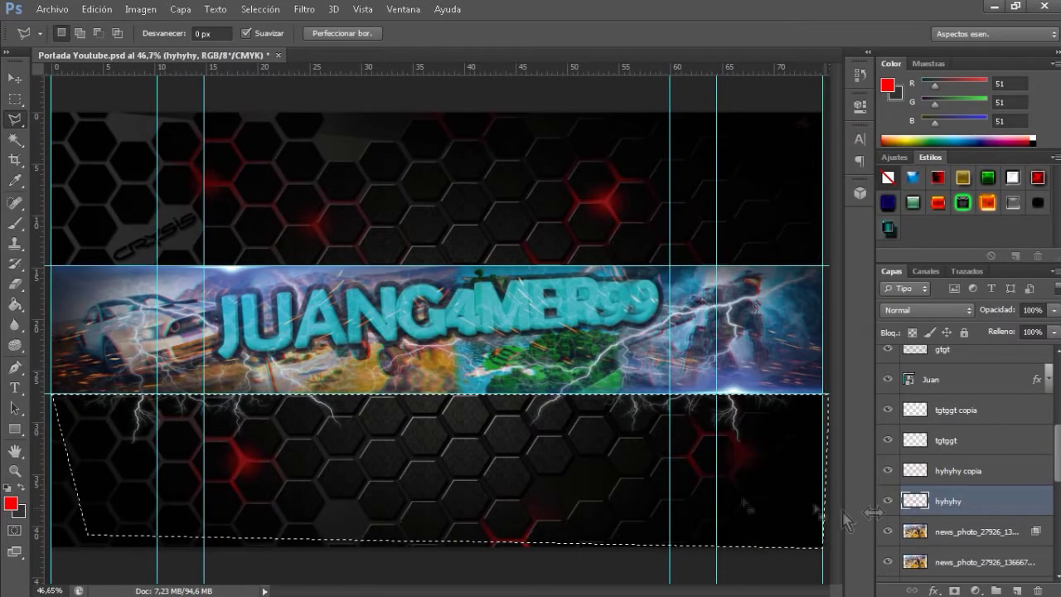
pyautogui.hotkey('alt', ']')
pyautogui.hotkey('alt', ']')
pyautogui.click(259, 8)
pyautogui.click(277, 41)
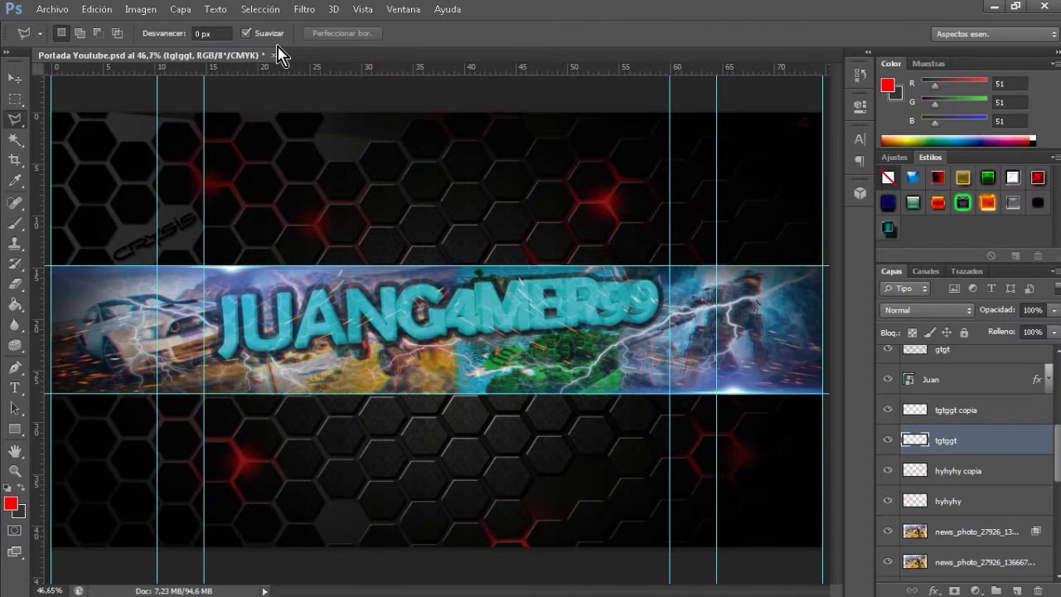
# Try red brush strokes across the lower banner on the new layer, undoing each
pyautogui.press('b')
pyautogui.moveTo(83, 368); pyautogui.dragTo(672, 364)
pyautogui.hotkey('ctrl', 'z')
pyautogui.moveTo(71, 366); pyautogui.dragTo(729, 365)
pyautogui.hotkey('ctrl', 'z')
pyautogui.moveTo(106, 384); pyautogui.dragTo(654, 371)
pyautogui.hotkey('ctrl', 'z')
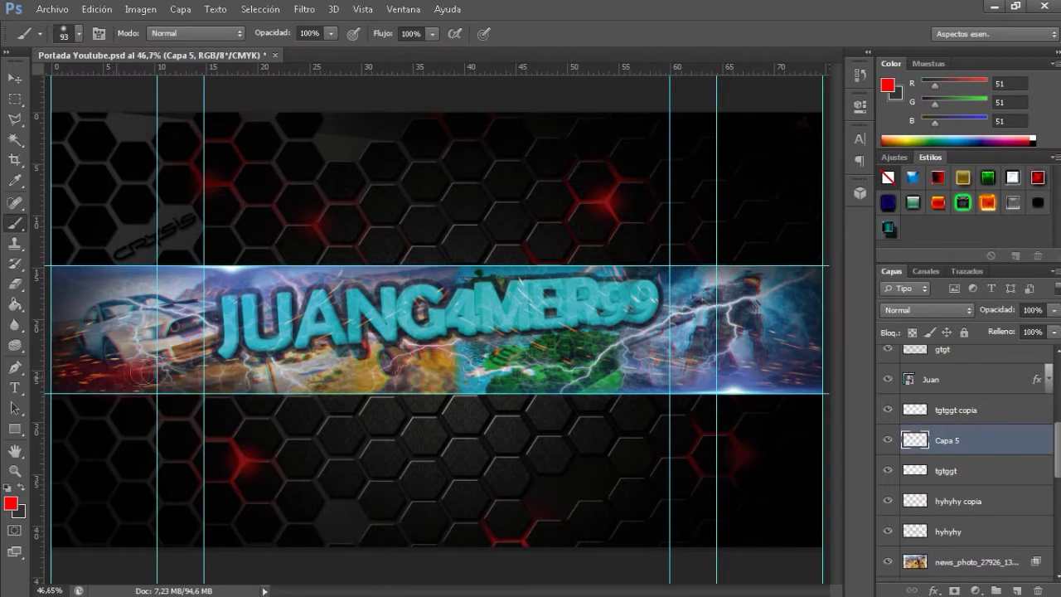
# Paint a red stroke across the strip's lower part and Gaussian-blur it
pyautogui.moveTo(99, 369); pyautogui.dragTo(825, 364)
pyautogui.click(304, 9)
pyautogui.moveTo(327, 167)
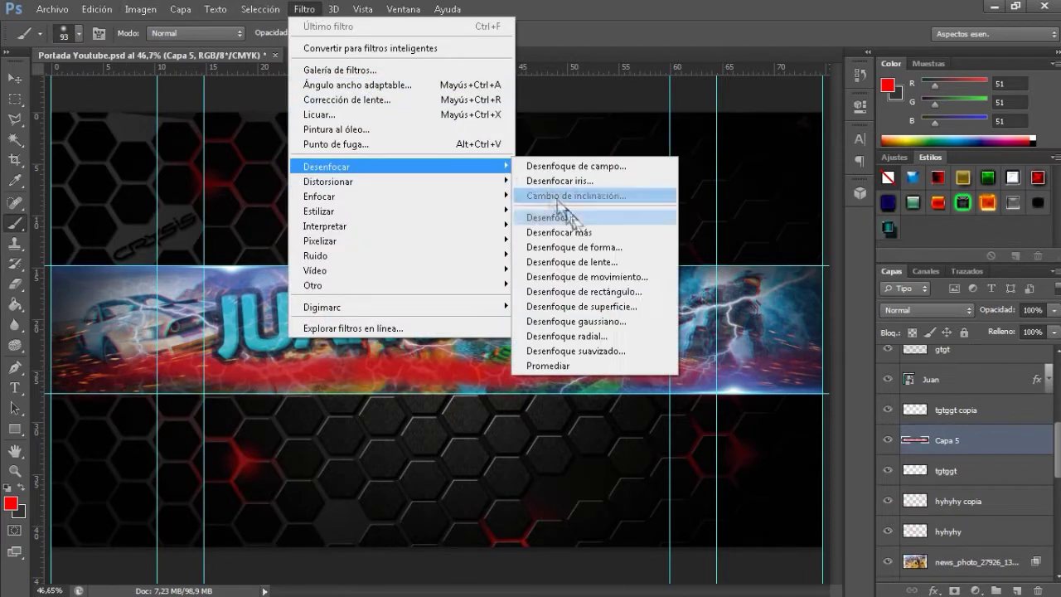
pyautogui.click(572, 320)
pyautogui.click(817, 102)
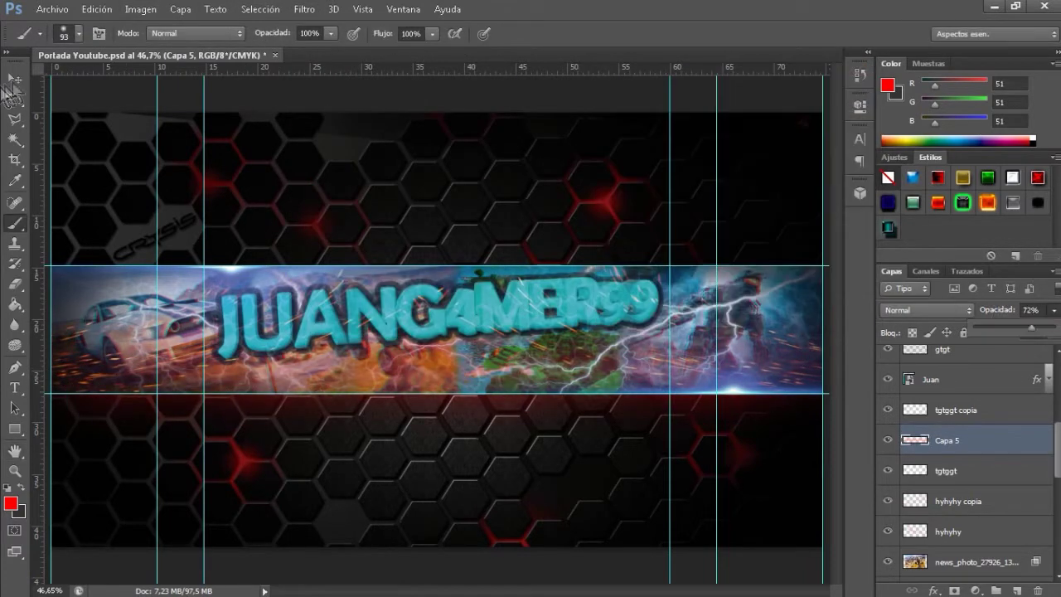
pyautogui.press('v')
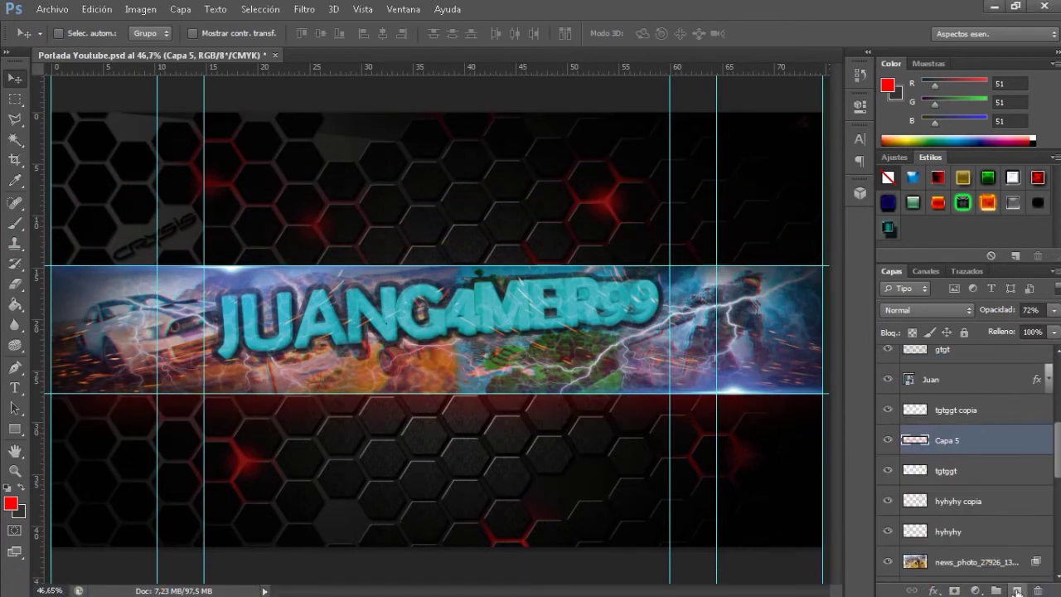
# Paint a green stroke along the strip's top edge and Gaussian-blur it
pyautogui.click(10, 502)
pyautogui.moveTo(282, 479); pyautogui.dragTo(282, 454)
pyautogui.press('Return')
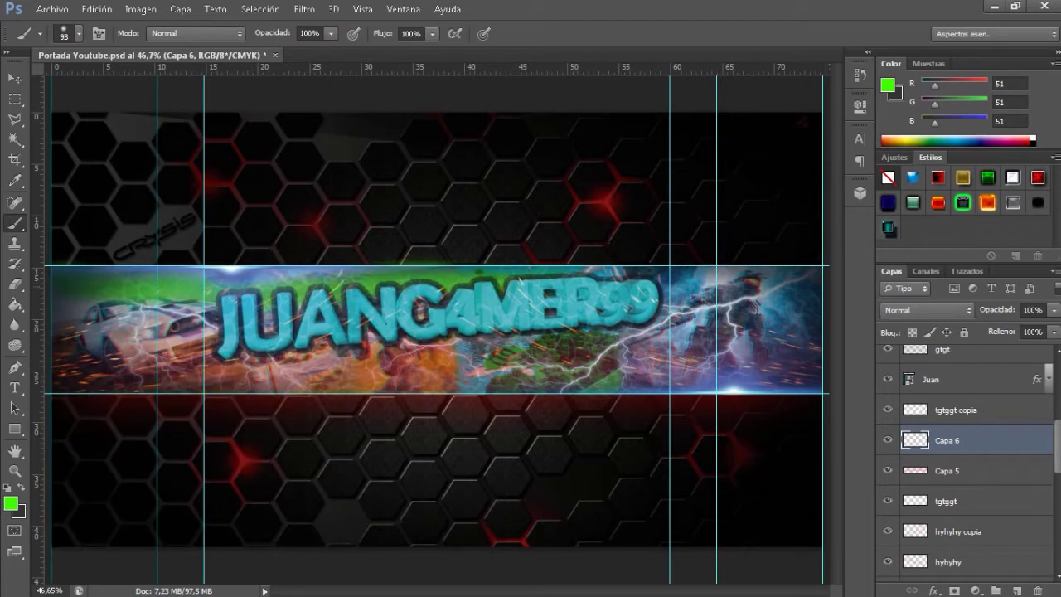
pyautogui.moveTo(796, 270); pyautogui.dragTo(83, 273)
pyautogui.click(305, 10)
pyautogui.moveTo(399, 167)
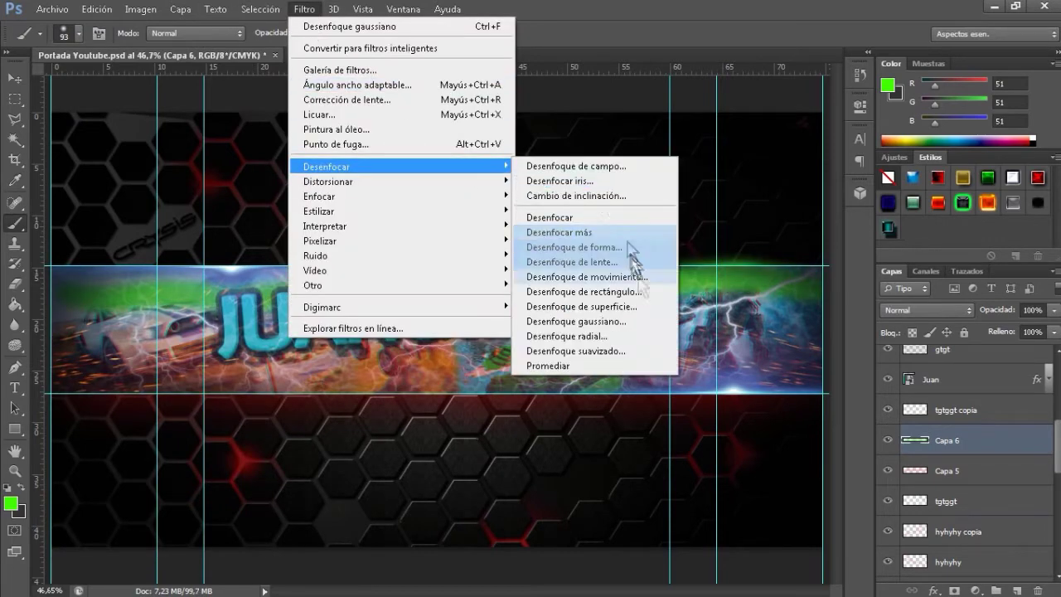
pyautogui.click(629, 321)
pyautogui.click(817, 102)
# Set the green glow to 67% opacity and move Capa 5 and Capa 6 above tgtggt copia
pyautogui.press('v')
pyautogui.press('6')
pyautogui.press('7')
pyautogui.moveTo(464, 324); pyautogui.dragTo(464, 342)
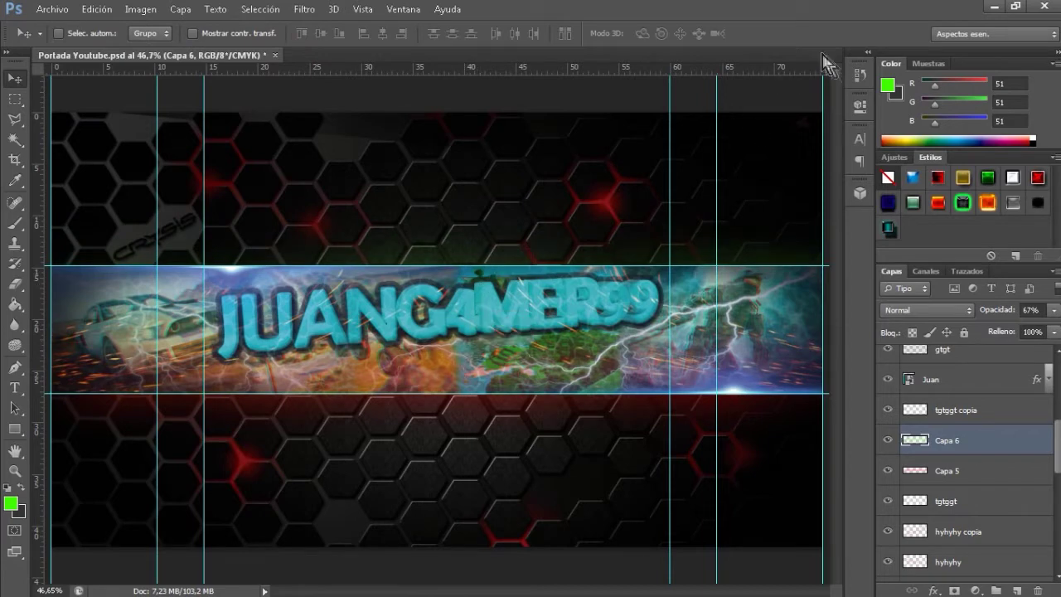
pyautogui.scroll(2, 951, 540)
pyautogui.doubleClick(945, 508)
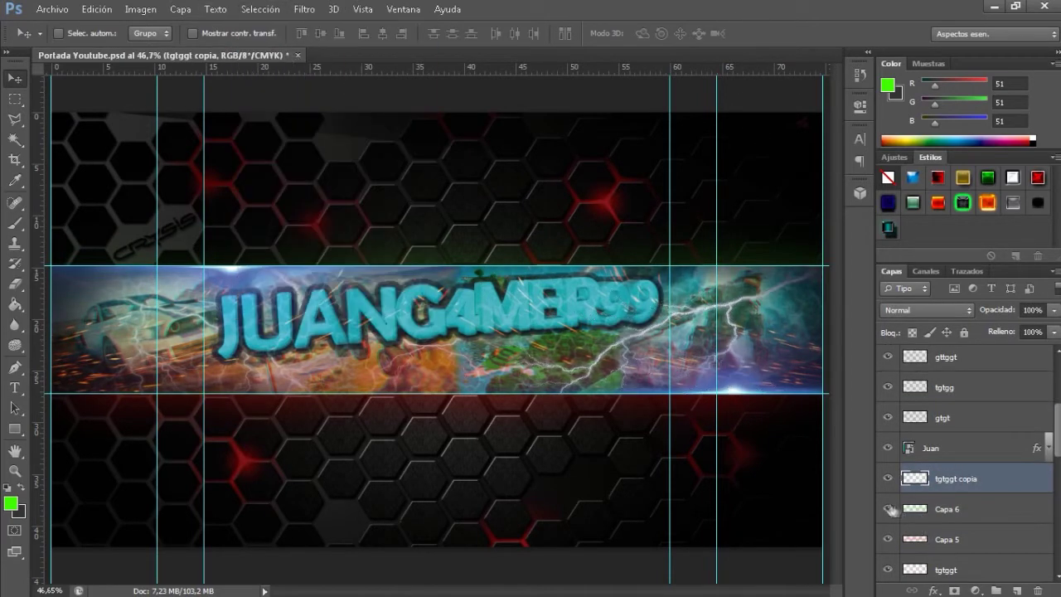
pyautogui.keyDown('shift'); pyautogui.click(945, 538); pyautogui.keyUp('shift')
pyautogui.moveTo(945, 539); pyautogui.dragTo(942, 462)
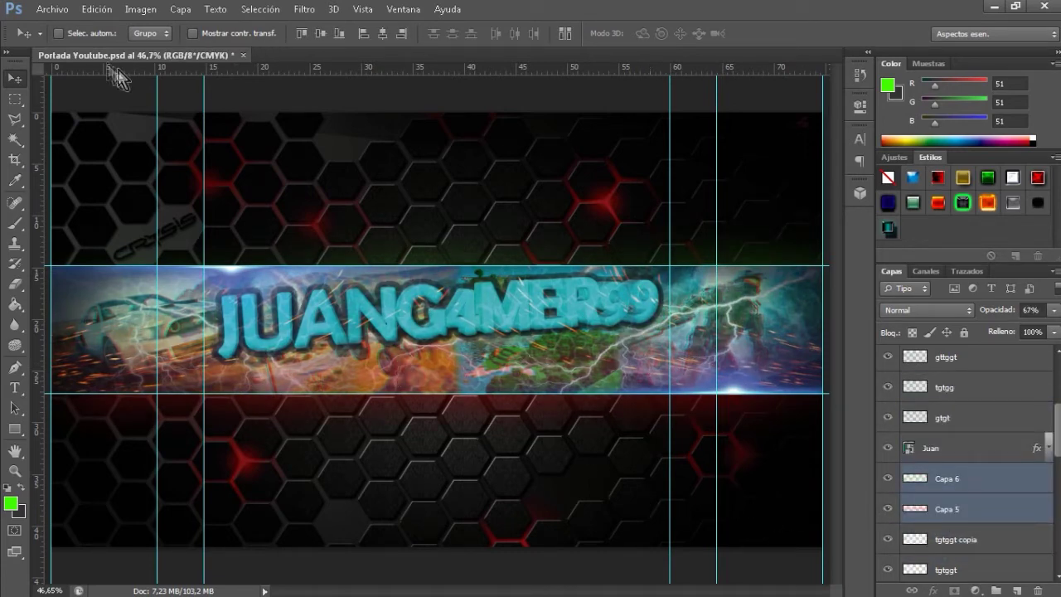
# Add a 179 pt 'By:' credit line with the author's name above the strip
pyautogui.press('t')
pyautogui.click(164, 214)
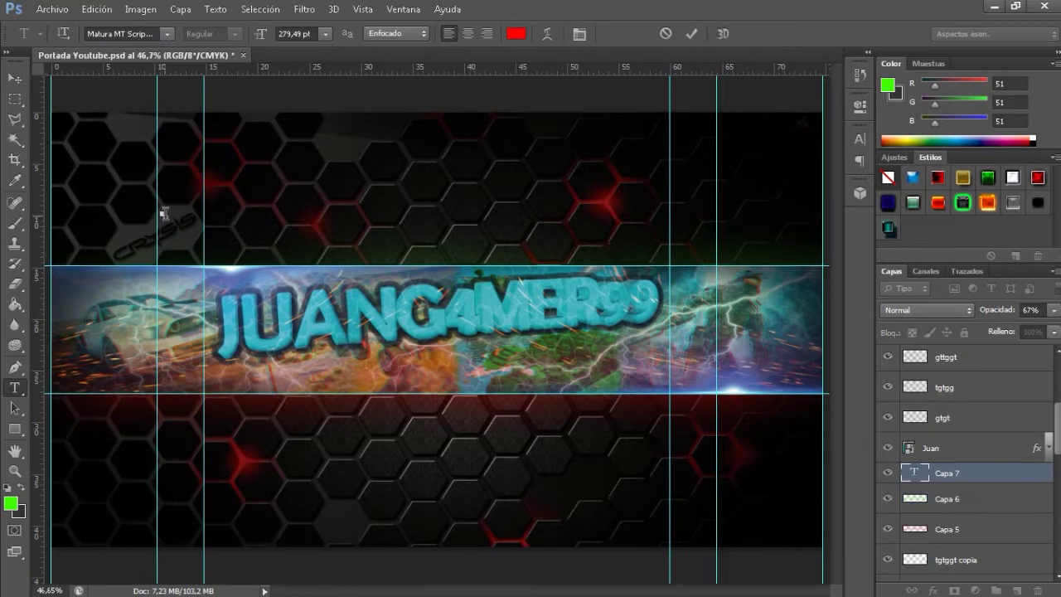
pyautogui.write('By: Jonathan')
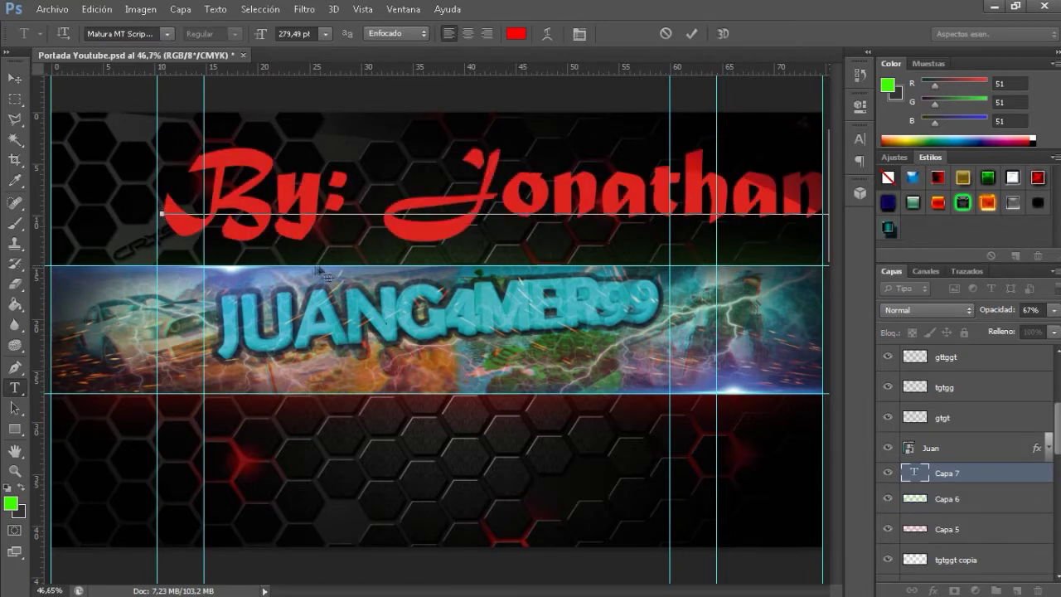
pyautogui.moveTo(787, 208); pyautogui.dragTo(110, 211)
pyautogui.doubleClick(284, 33)
pyautogui.write('179')
pyautogui.press('Return')
pyautogui.click(545, 222)
pyautogui.write('Baq')
pyautogui.write('1')
# Set the credit text to the Chiller font in white
pyautogui.moveTo(812, 203); pyautogui.dragTo(68, 212)
pyautogui.click(167, 33)
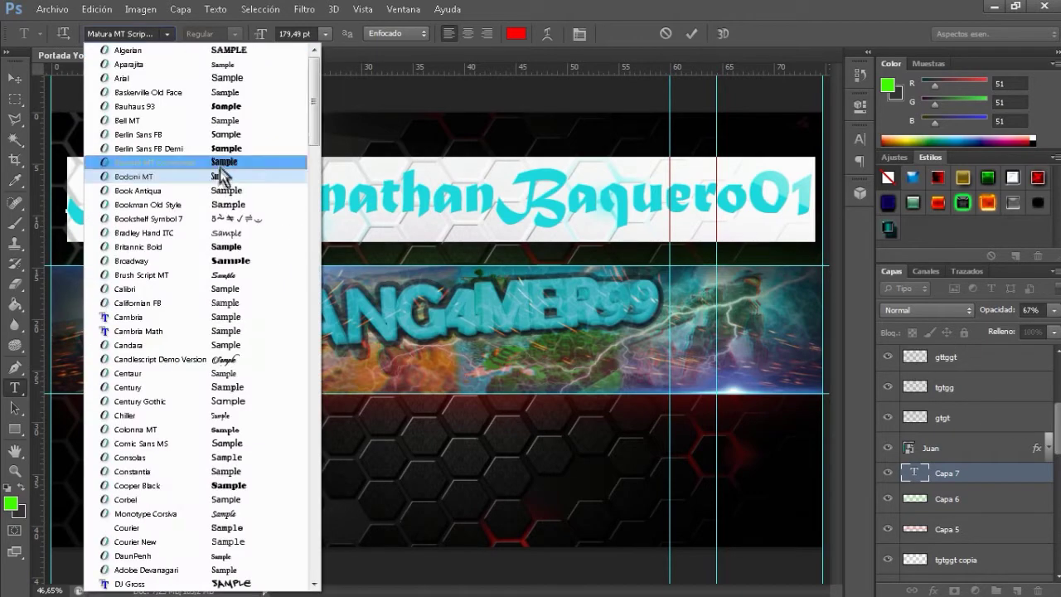
pyautogui.scroll(-3, 249, 248)
pyautogui.click(262, 301)
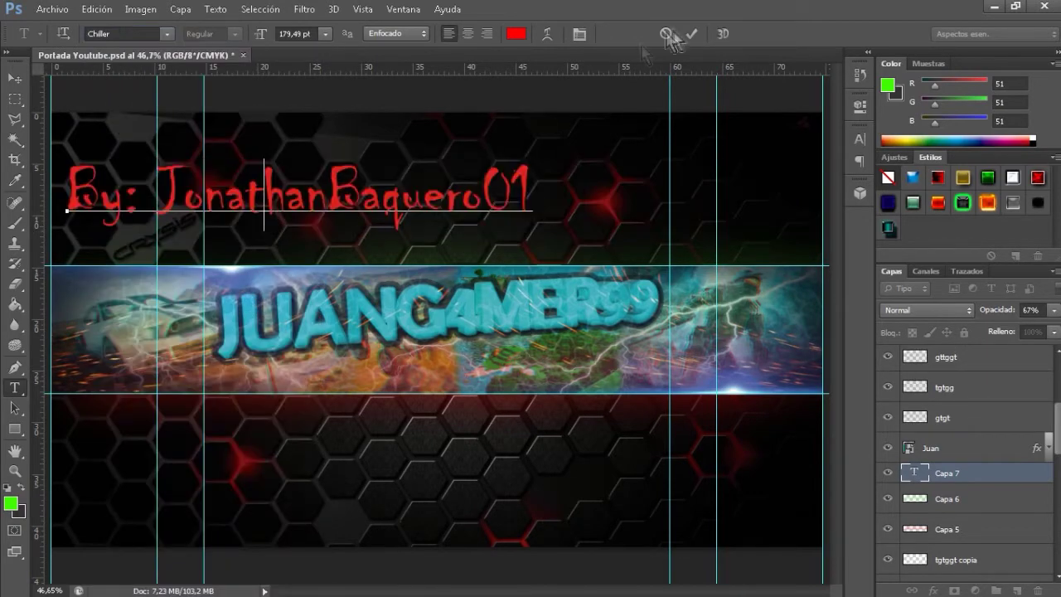
pyautogui.click(914, 473)
pyautogui.doubleClick(914, 472)
pyautogui.click(516, 33)
pyautogui.click(64, 315)
pyautogui.click(431, 304)
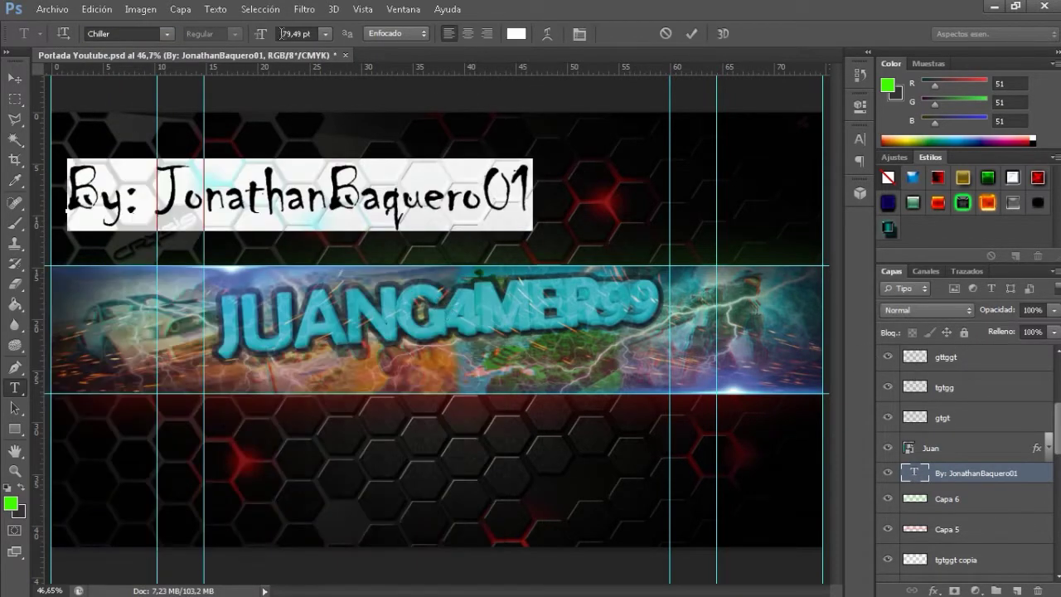
# Rotate the credit text into a slight tilt of about -5° with Free Transform
pyautogui.hotkey('ctrl', 'Return')
pyautogui.hotkey('ctrl', 't')
pyautogui.moveTo(540, 197); pyautogui.dragTo(541, 176)
pyautogui.click(783, 33)
pyautogui.doubleClick(1011, 472)
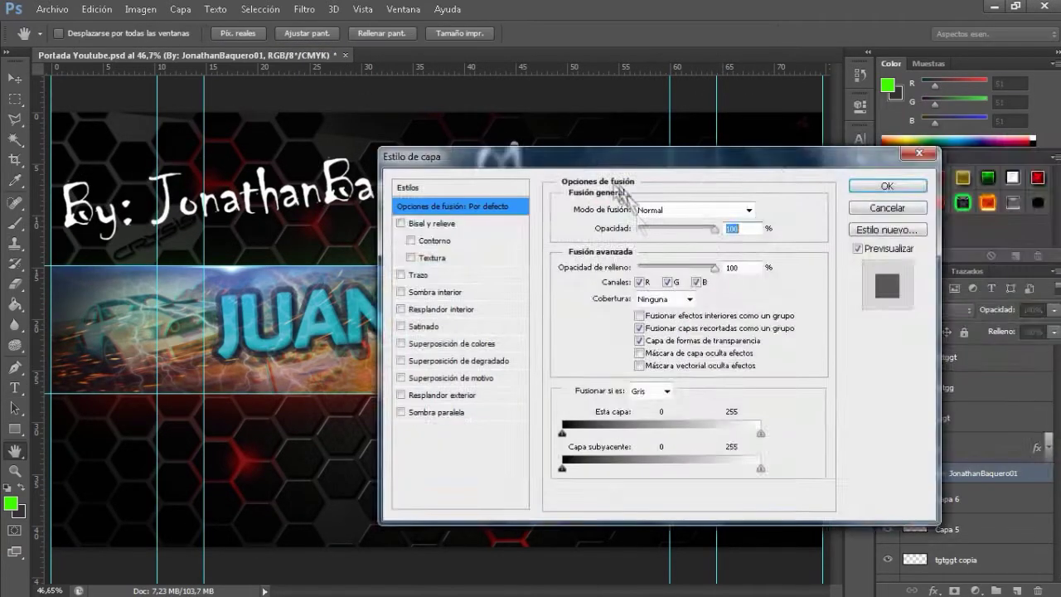
# Add an orange-yellow Gradient Overlay to the credit text
pyautogui.click(655, 351)
pyautogui.click(847, 236)
pyautogui.click(243, 313)
pyautogui.click(300, 326)
pyautogui.click(239, 339)
pyautogui.click(243, 313)
pyautogui.click(476, 295)
pyautogui.press('Return')
# Try the DJ Gross and Berlin Sans FB fonts on the credit text
pyautogui.press('t')
pyautogui.click(165, 33)
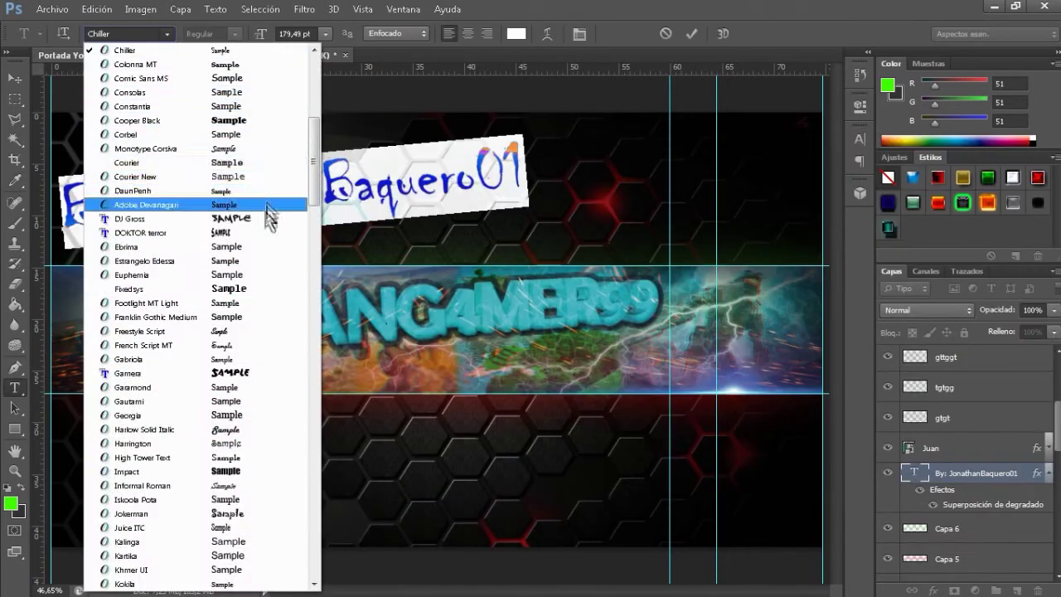
pyautogui.click(273, 213)
pyautogui.click(162, 37)
pyautogui.scroll(3, 261, 265)
pyautogui.scroll(3, 258, 266)
pyautogui.scroll(3, 252, 348)
pyautogui.scroll(10, 248, 361)
pyautogui.click(240, 145)
# After trying Britannic Bold and Arial, set the credit to MV Boli and shrink it
pyautogui.click(166, 34)
pyautogui.click(236, 162)
pyautogui.click(165, 33)
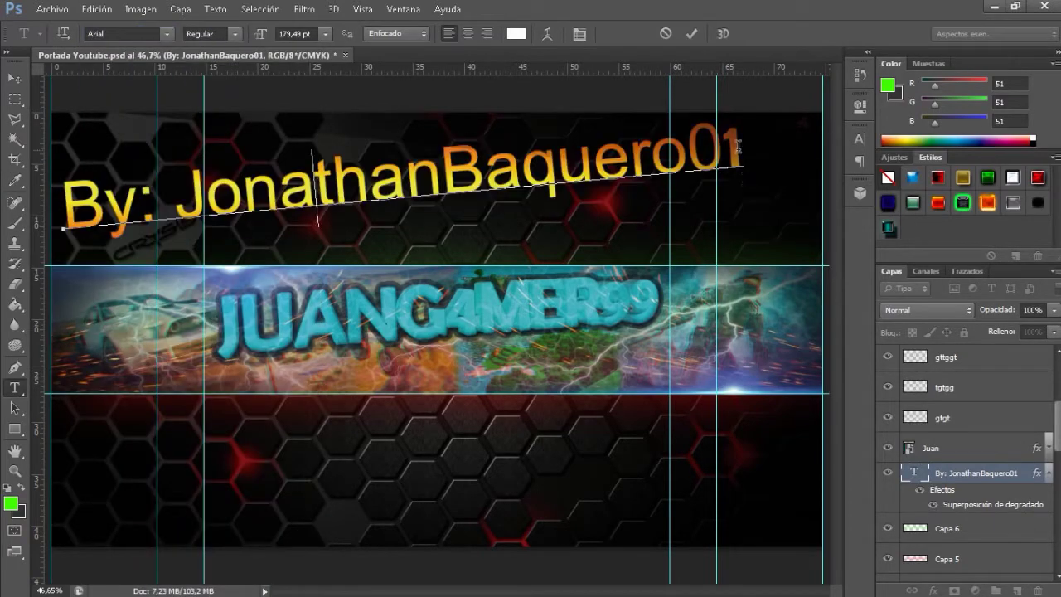
pyautogui.click(165, 33)
pyautogui.click(235, 193)
pyautogui.click(166, 33)
pyautogui.scroll(-15, 285, 303)
pyautogui.scroll(-3, 265, 303)
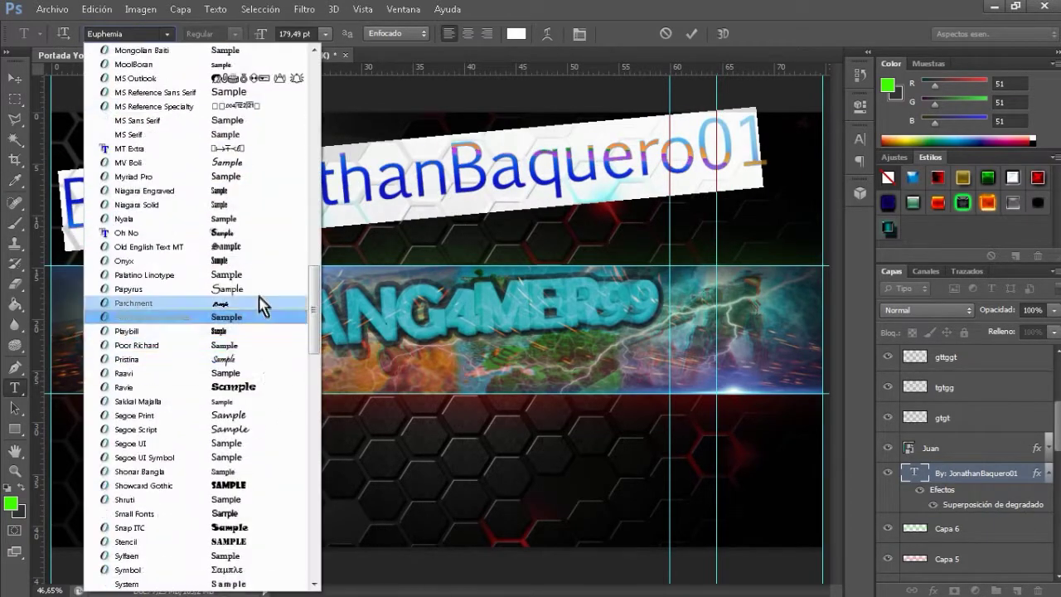
pyautogui.click(265, 303)
pyautogui.hotkey('ctrl', 'a')
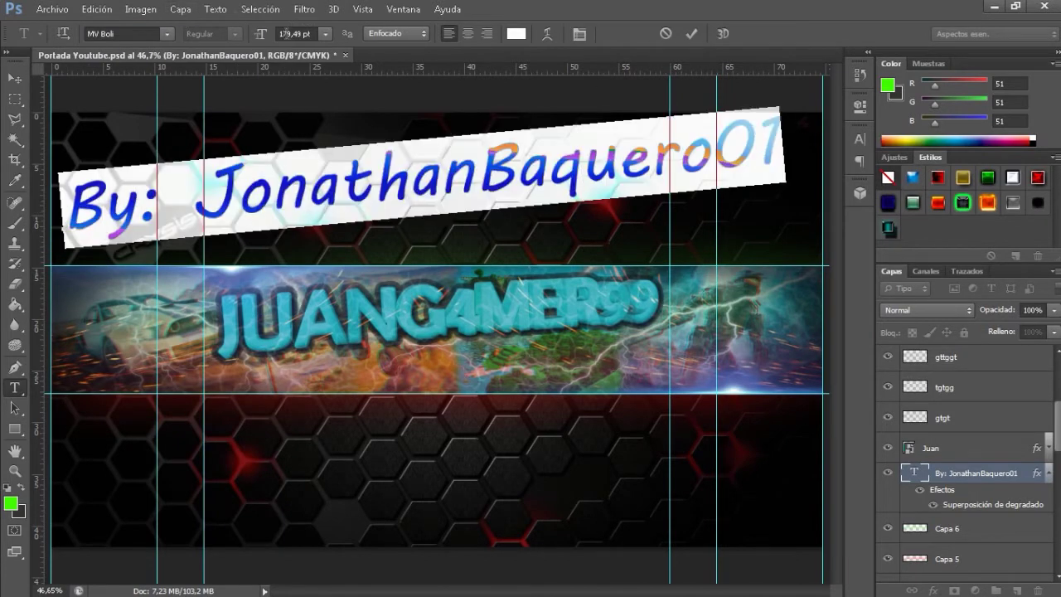
pyautogui.moveTo(260, 33); pyautogui.dragTo(243, 33)
pyautogui.click(691, 33)
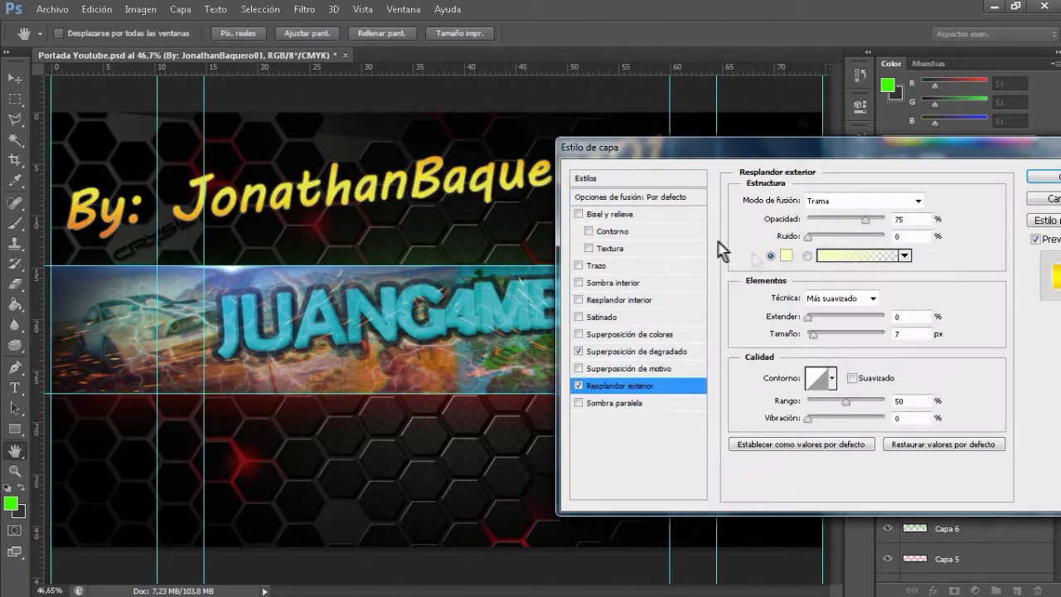
# Add white Outer Glow, dark Stroke and Bevel and Emboss, then drag a copy to the lower band
pyautogui.click(785, 254)
pyautogui.click(433, 303)
pyautogui.write('4')
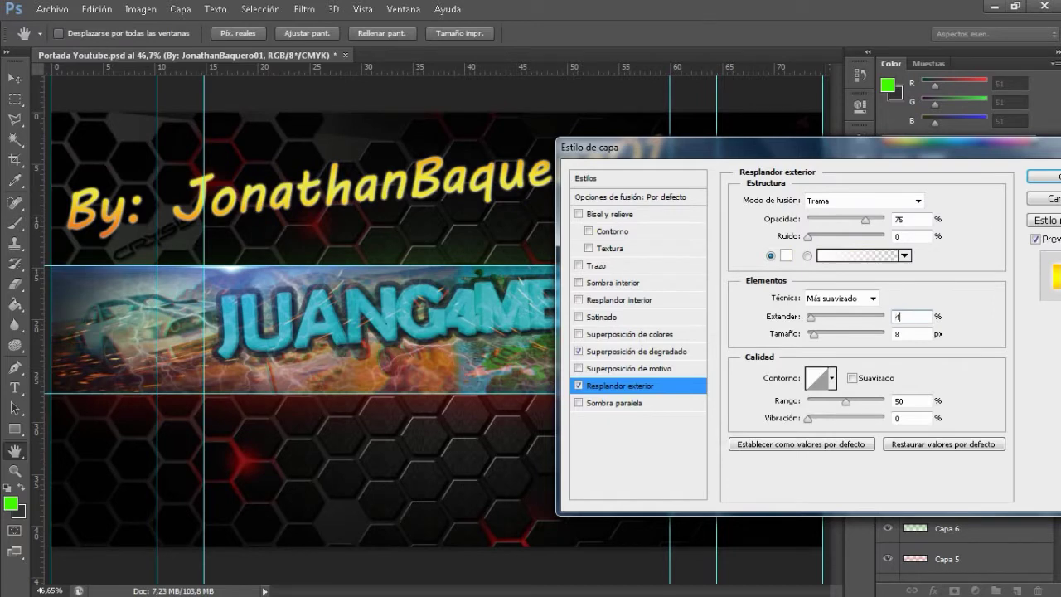
pyautogui.click(613, 266)
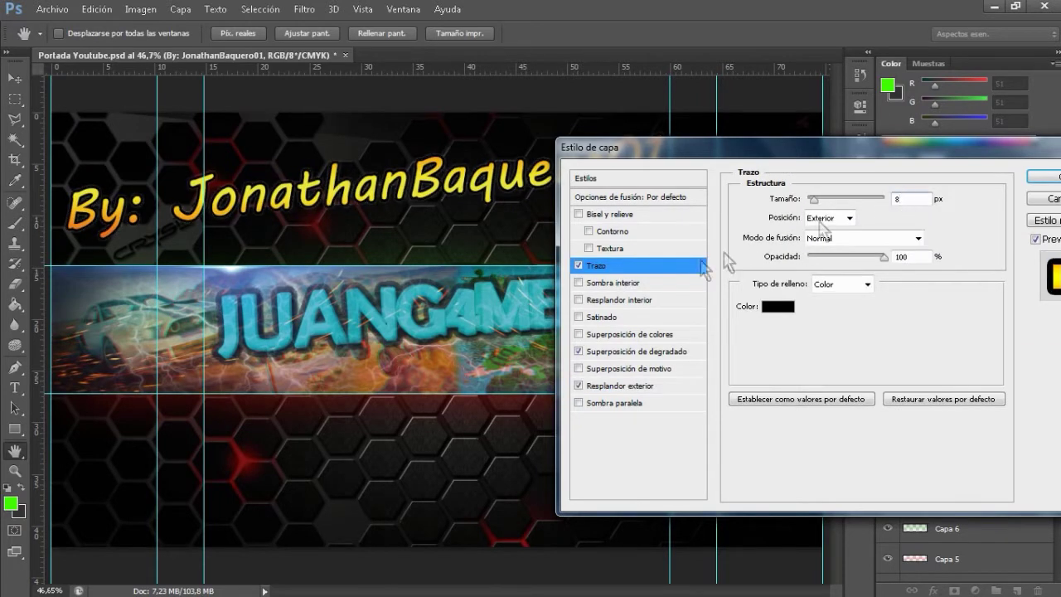
pyautogui.click(620, 385)
pyautogui.click(598, 214)
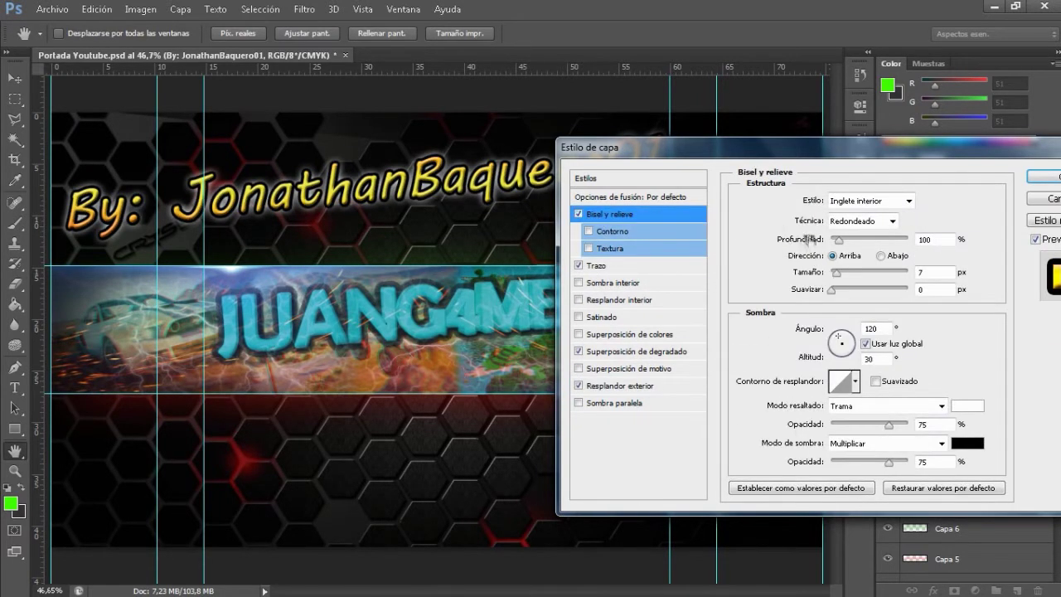
pyautogui.press('Return')
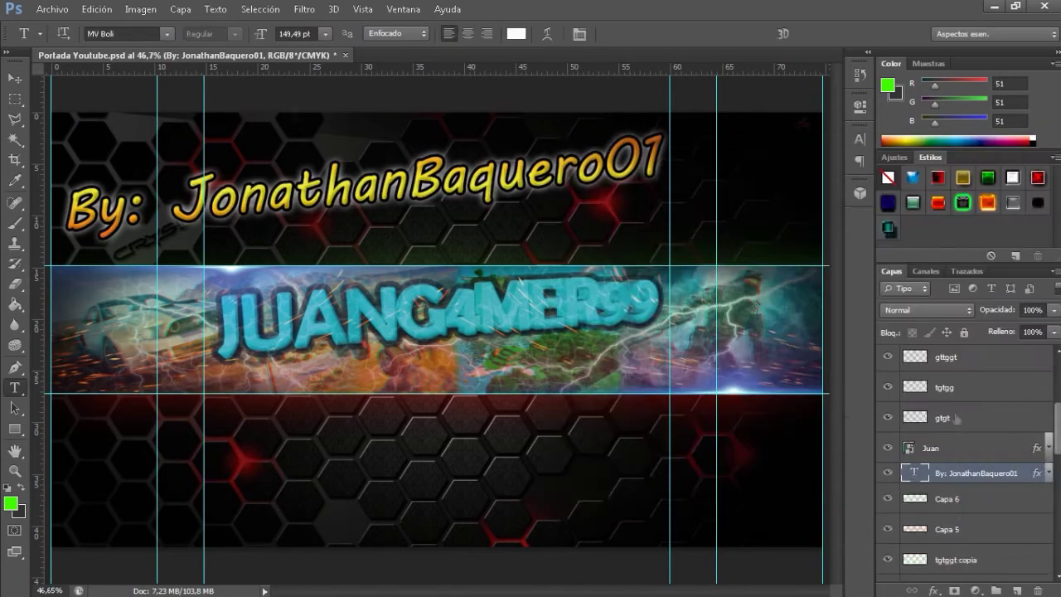
pyautogui.press('v')
pyautogui.moveTo(228, 193); pyautogui.dragTo(394, 466)
# Tilt the lower credit copy so it slopes down to the right
pyautogui.hotkey('ctrl', 't')
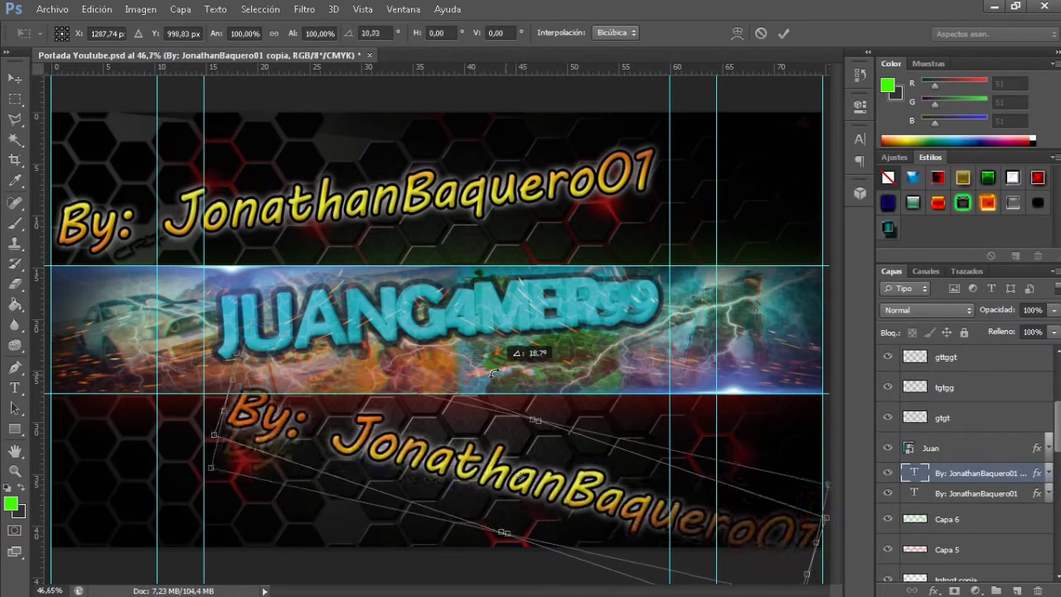
pyautogui.moveTo(812, 572); pyautogui.dragTo(589, 455)
pyautogui.press('Return')
# Add a 49,49 pt web-address text line in Berlin Sans FB under the title
pyautogui.press('t')
pyautogui.click(190, 386)
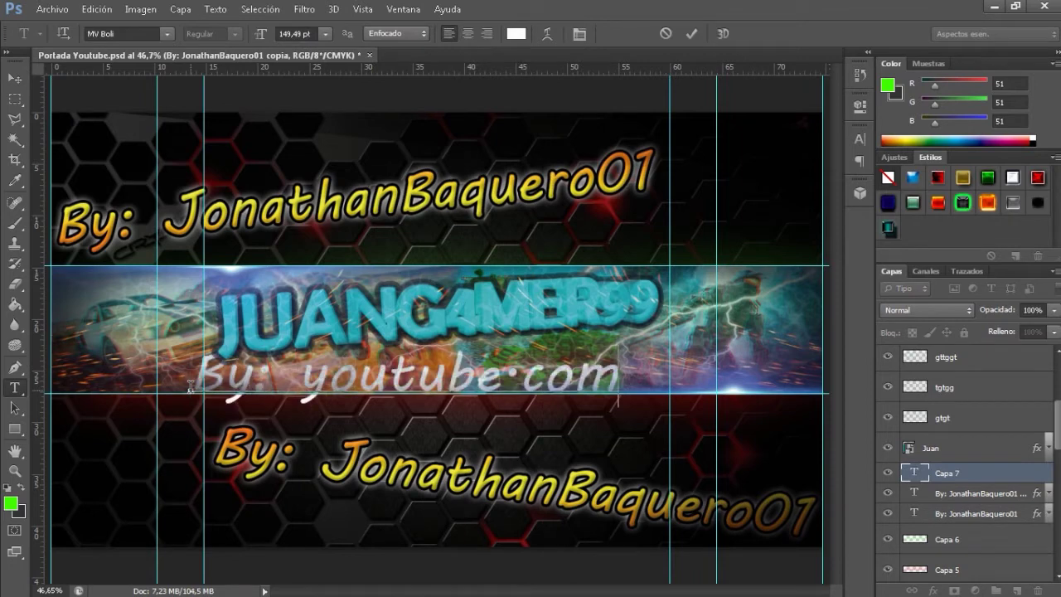
pyautogui.hotkey('ctrl', 'a')
pyautogui.click(285, 33)
pyautogui.press('BackSpace')
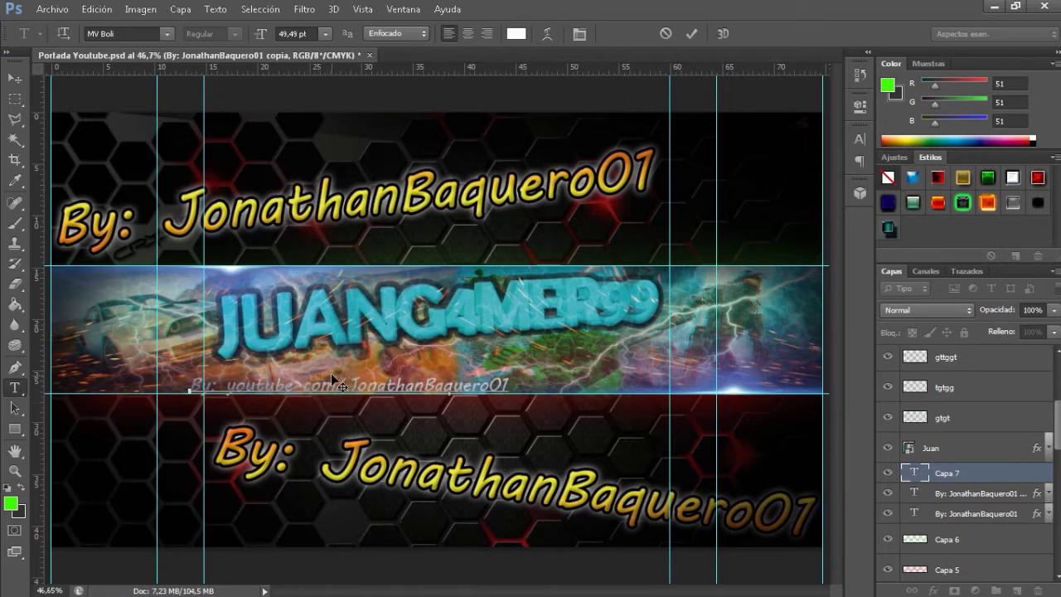
pyautogui.hotkey('ctrl', 'a')
pyautogui.click(166, 34)
pyautogui.scroll(20, 184, 140)
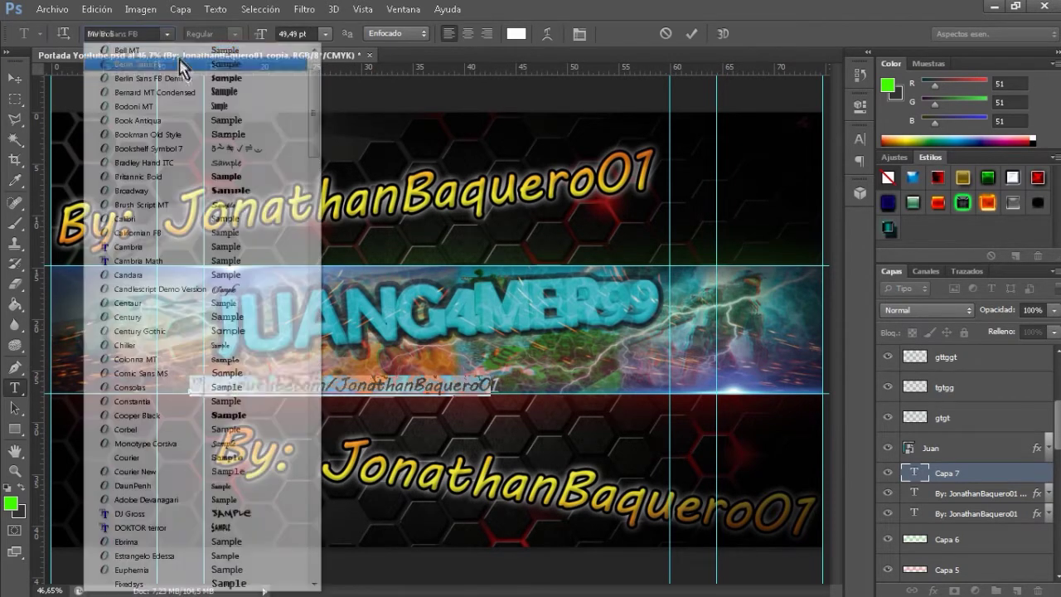
pyautogui.click(185, 65)
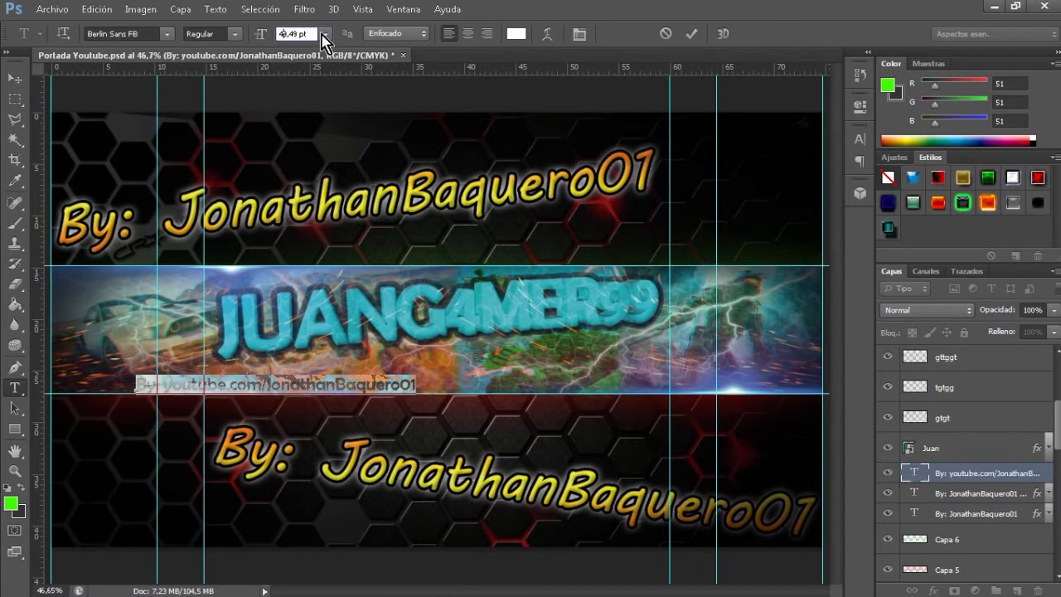
pyautogui.click(297, 33)
pyautogui.write('39,49')
# Give the web-address text a Stroke layer style, then zoom in on the title
pyautogui.doubleClick(945, 479)
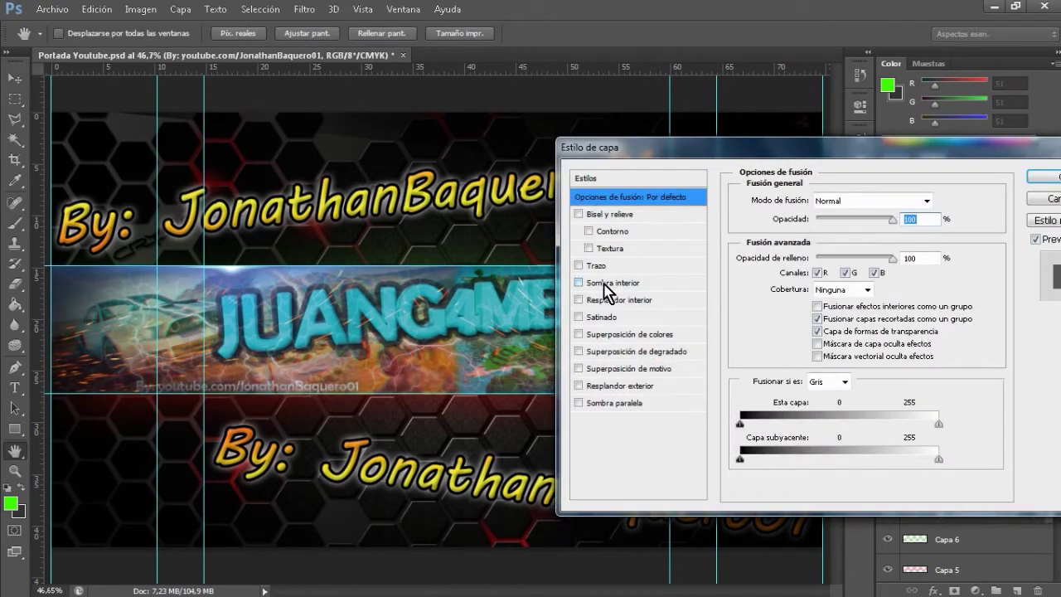
pyautogui.click(595, 265)
pyautogui.click(1043, 177)
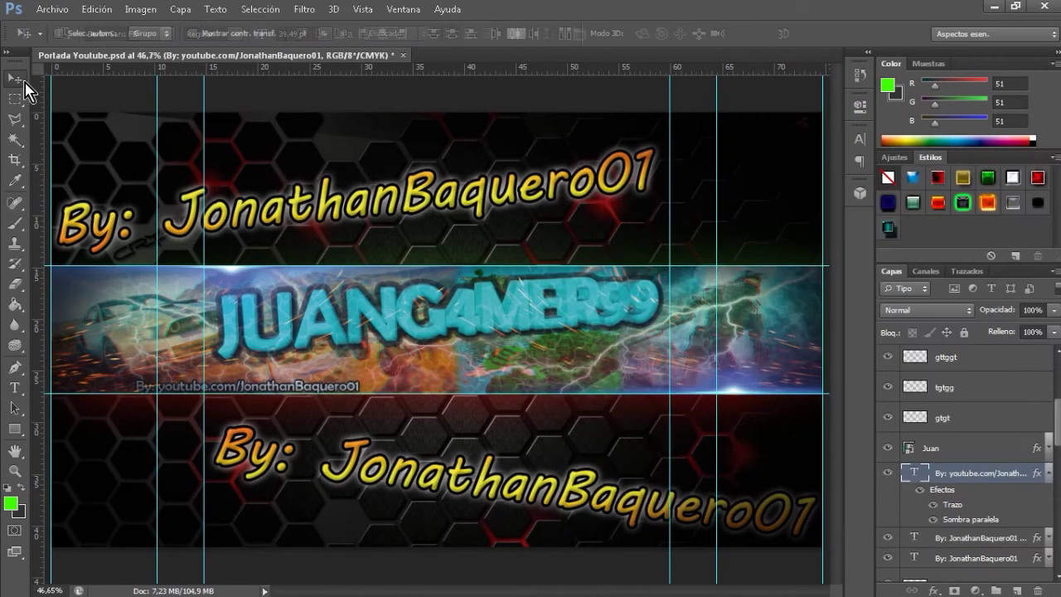
pyautogui.press('v')
pyautogui.scroll(4, 386, 349)
pyautogui.scroll(-5, 529, 456)
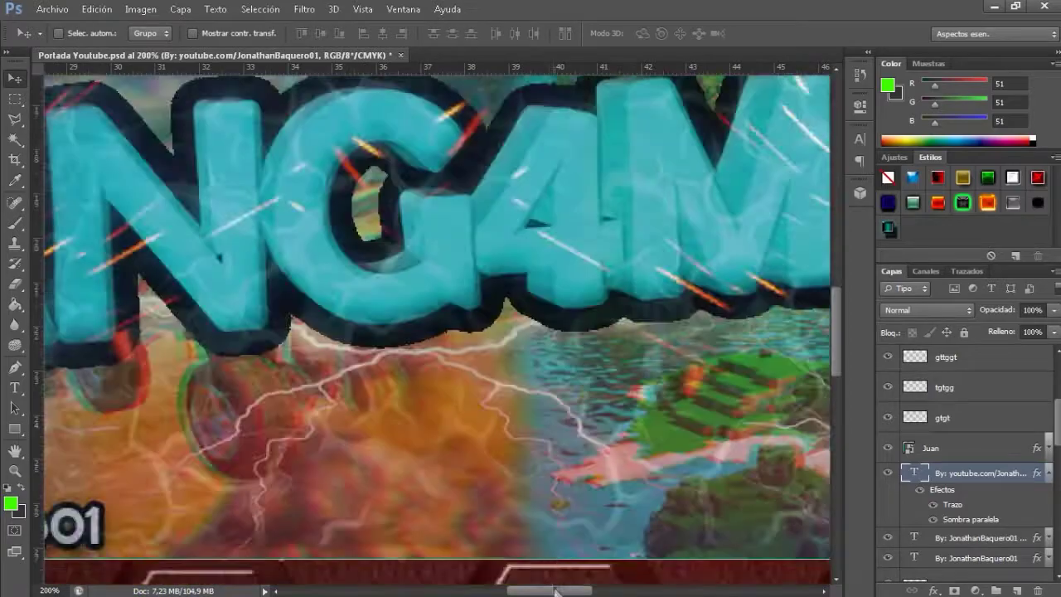
pyautogui.scroll(-5, 528, 456)
pyautogui.hotkey('ctrl', '-')
pyautogui.hotkey('ctrl', '-')
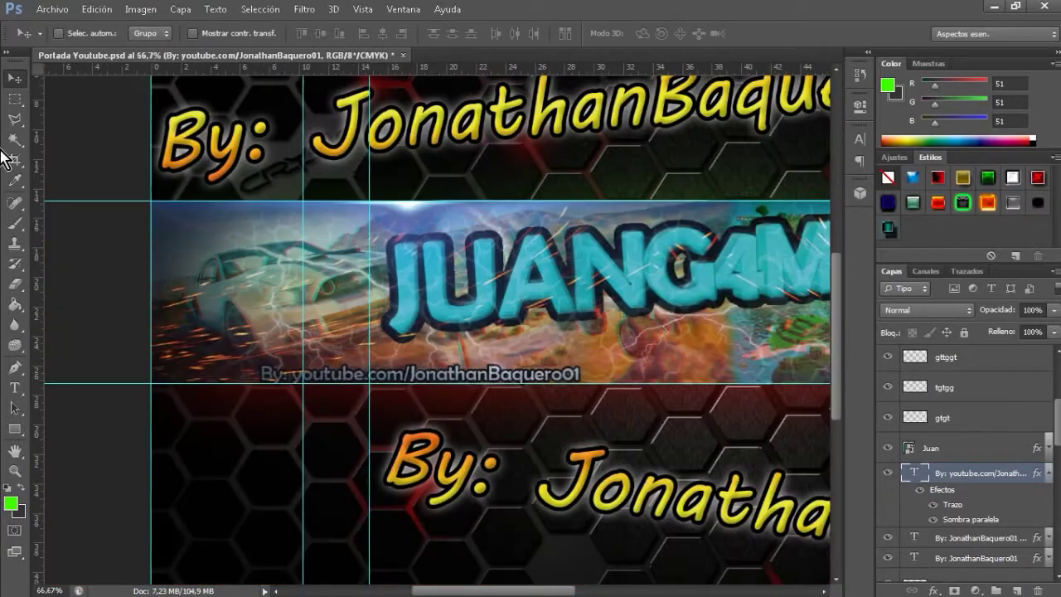
pyautogui.hotkey('ctrl', '-')
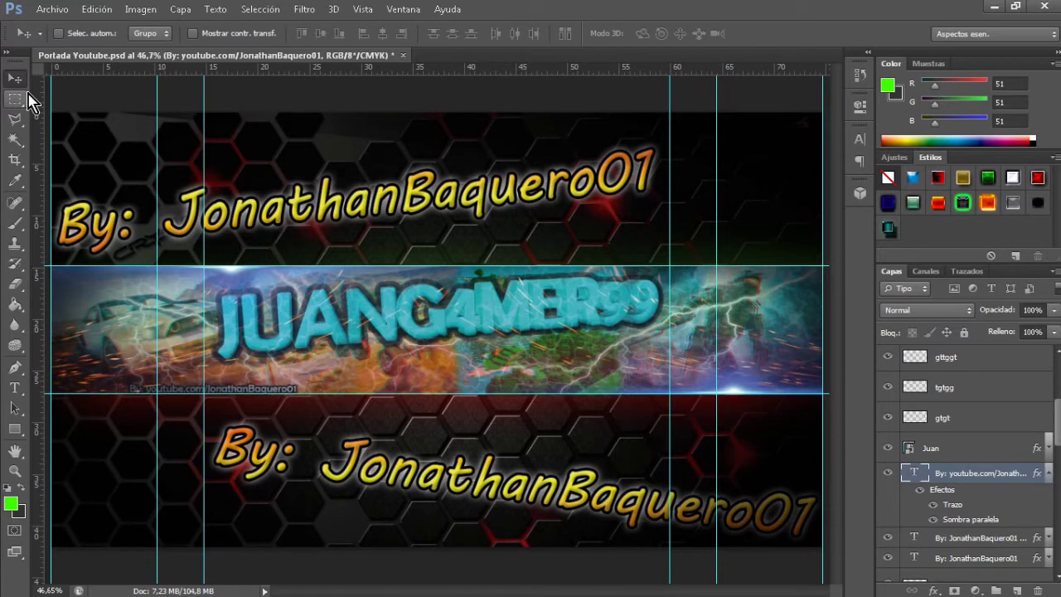
pyautogui.press('e')
pyautogui.hotkey('alt', '.')
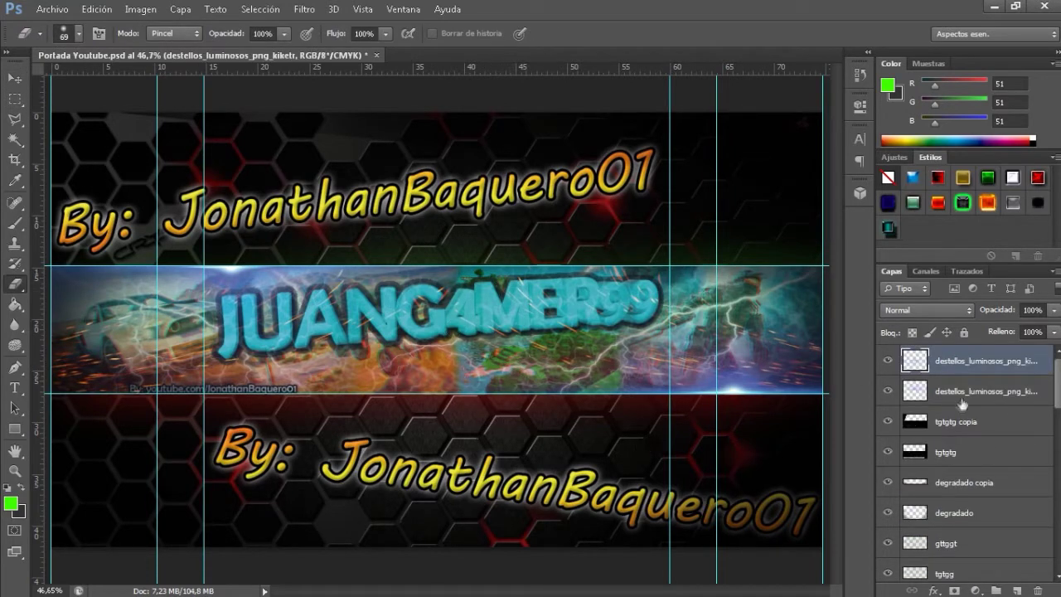
pyautogui.hotkey('alt', '[')
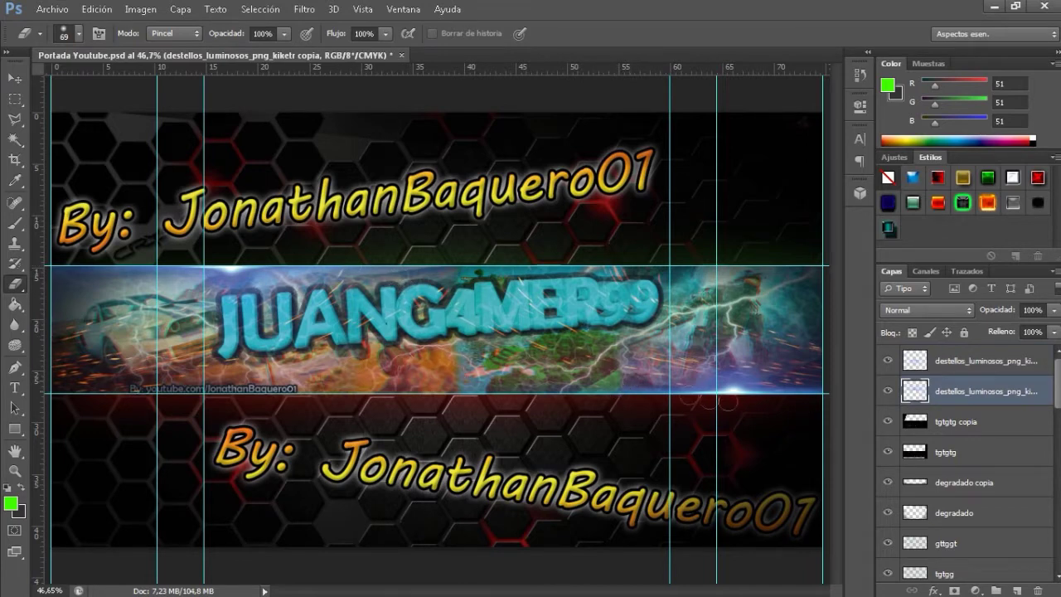
pyautogui.hotkey('alt', '[')
pyautogui.hotkey('alt', '[')
pyautogui.hotkey('alt', '[')
pyautogui.hotkey('alt', '[')
pyautogui.hotkey('alt', '[')
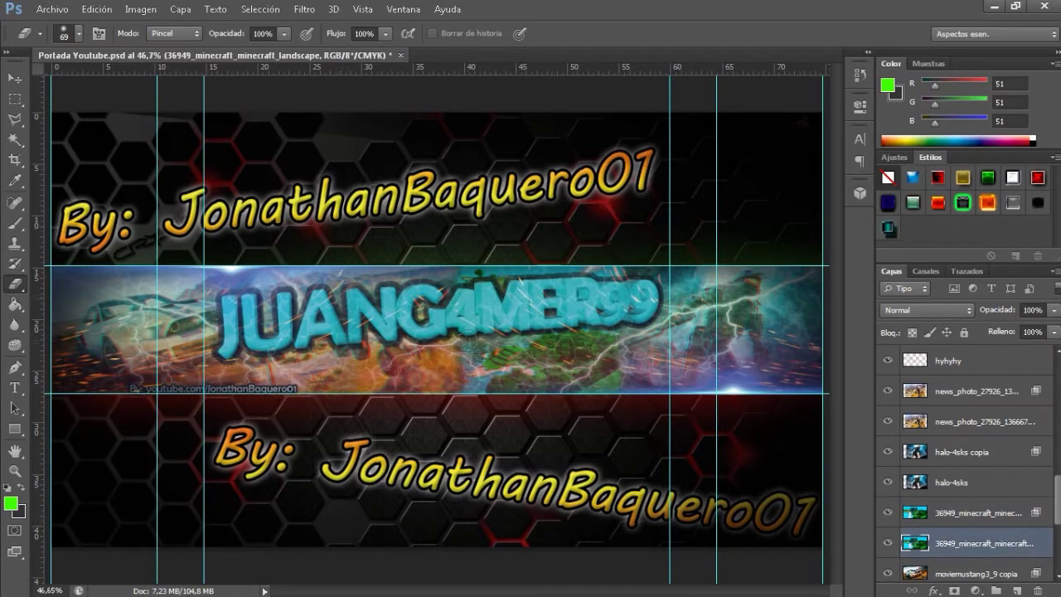
# Lock the two credit-line layers and briefly hide and reshow a layer to check it
pyautogui.scroll(5, 965, 456)
pyautogui.click(911, 460)
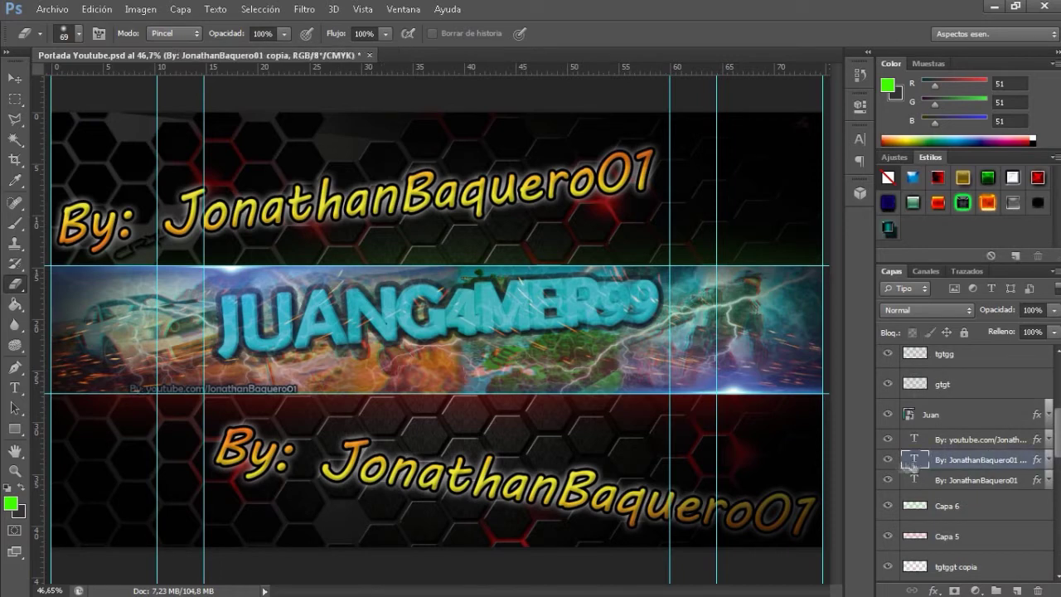
pyautogui.click(964, 333)
pyautogui.click(920, 442)
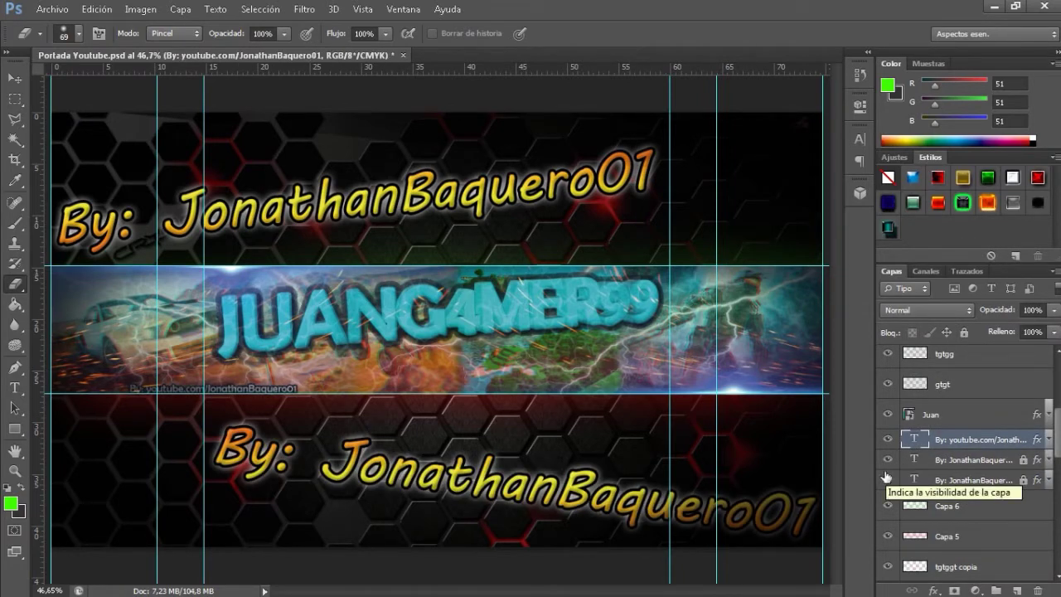
pyautogui.click(887, 413)
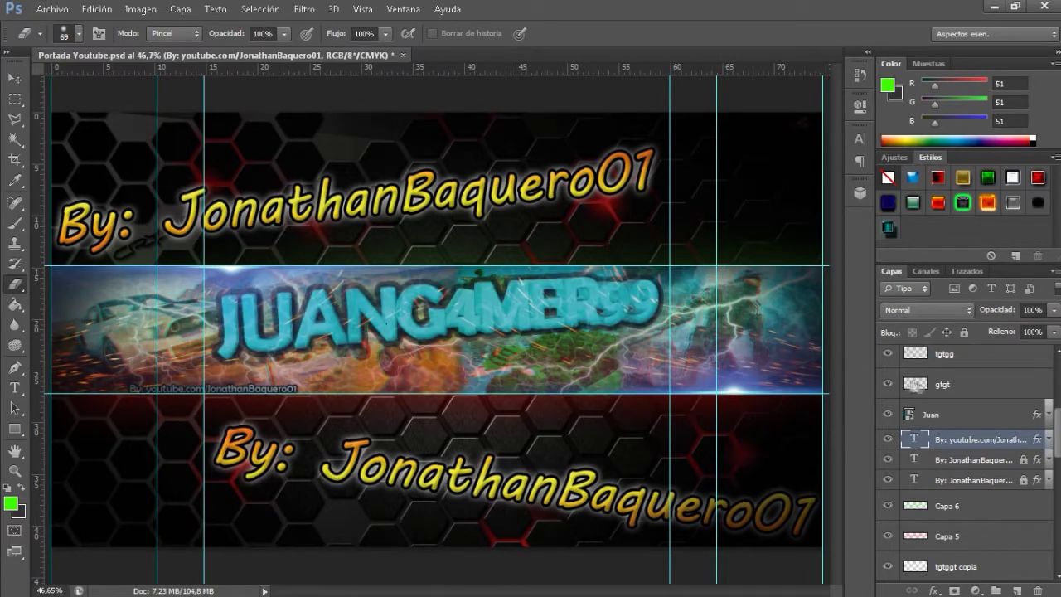
pyautogui.click(942, 383)
# Place a splatter image from the Música > Youtube > efectos folder onto the banner
pyautogui.click(52, 10)
pyautogui.click(75, 262)
pyautogui.doubleClick(605, 199)
pyautogui.doubleClick(464, 307)
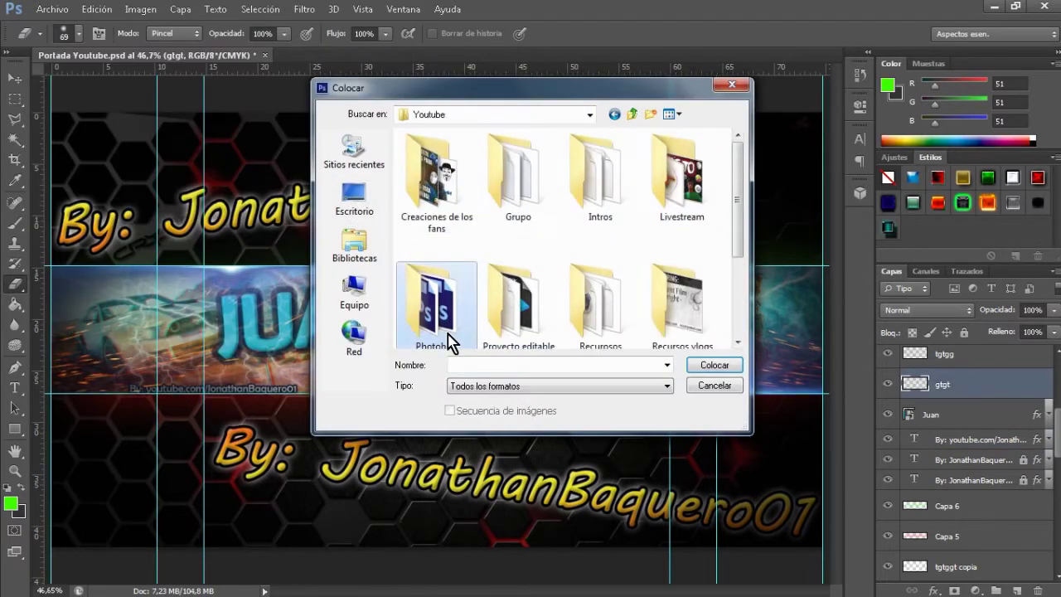
pyautogui.doubleClick(450, 338)
pyautogui.scroll(2, 738, 166)
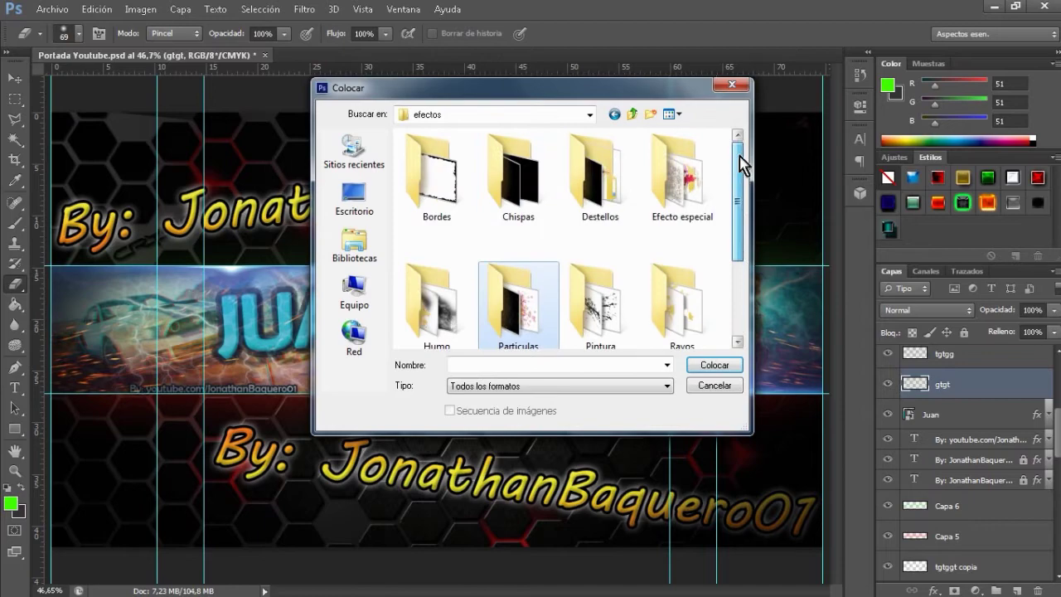
pyautogui.scroll(-1, 724, 224)
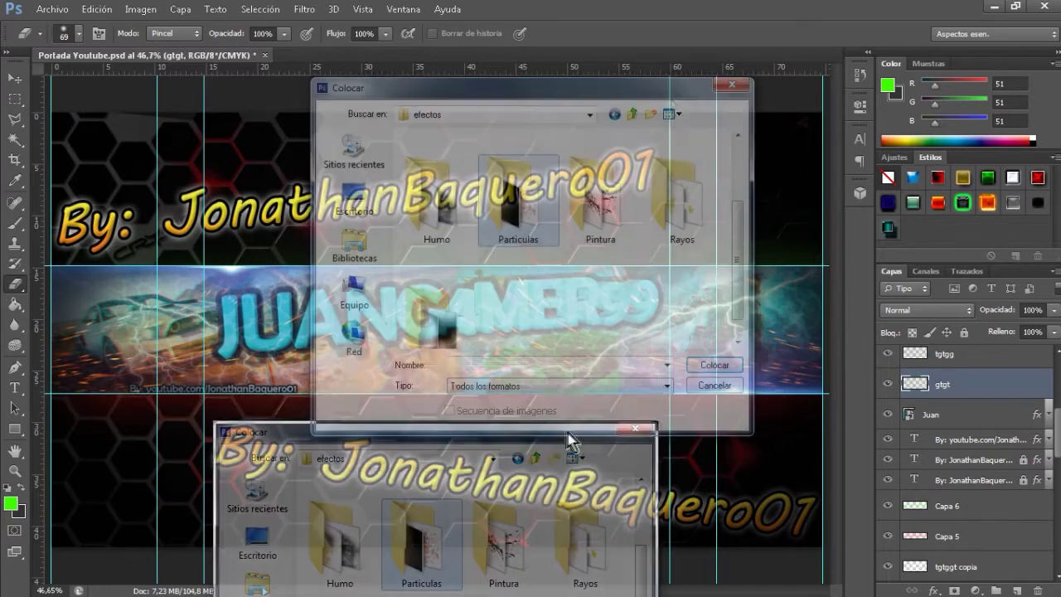
pyautogui.moveTo(568, 440)
pyautogui.mouseDown()
pyautogui.moveTo(520, 514)
pyautogui.moveTo(882, 556)
pyautogui.mouseUp()
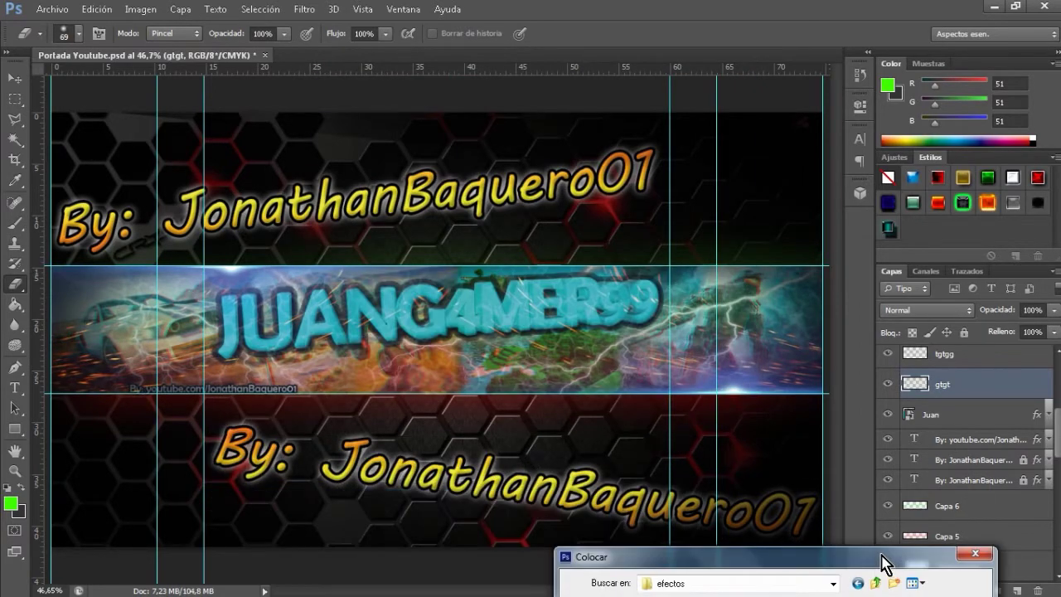
pyautogui.moveTo(814, 566)
pyautogui.mouseDown()
pyautogui.moveTo(340, 484)
pyautogui.moveTo(714, 171)
pyautogui.mouseUp()
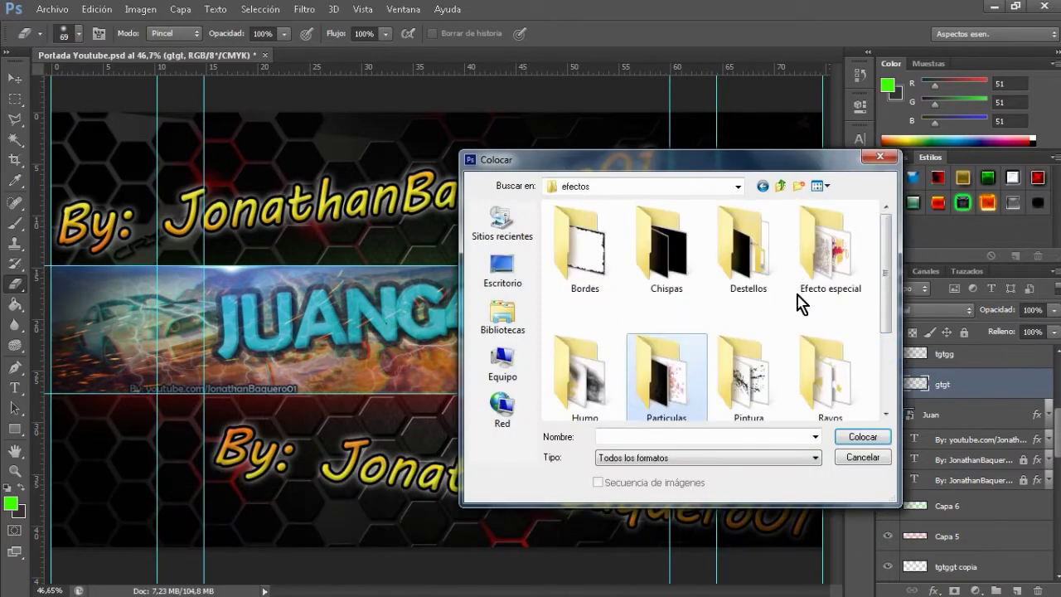
pyautogui.doubleClick(751, 388)
# Shrink the splatter over the title and try it below and above the Juan layer
pyautogui.moveTo(673, 196); pyautogui.dragTo(315, 344)
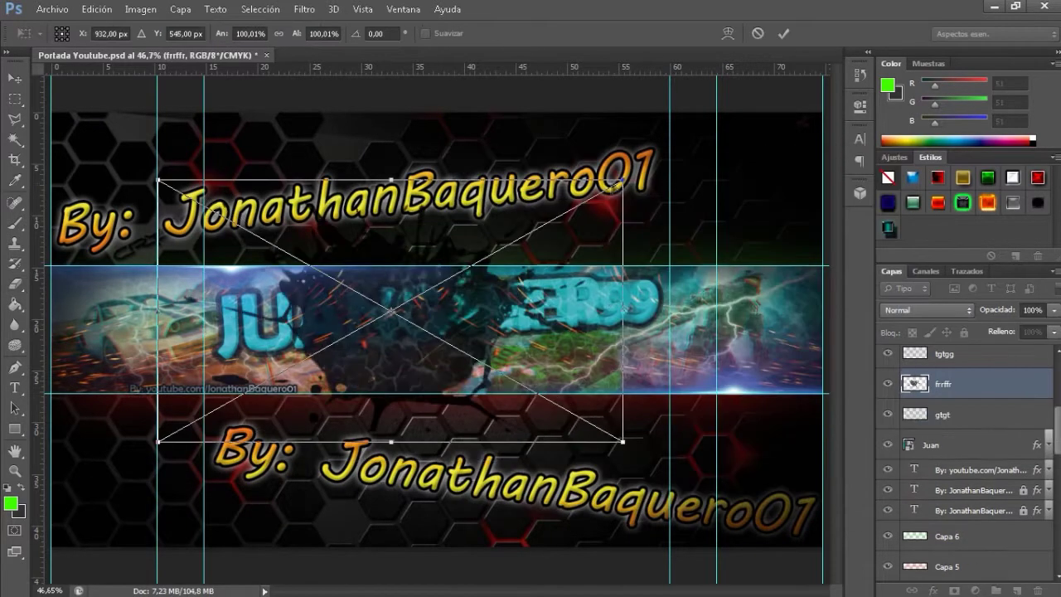
pyautogui.click(782, 35)
pyautogui.press('e')
pyautogui.moveTo(915, 384); pyautogui.dragTo(919, 418)
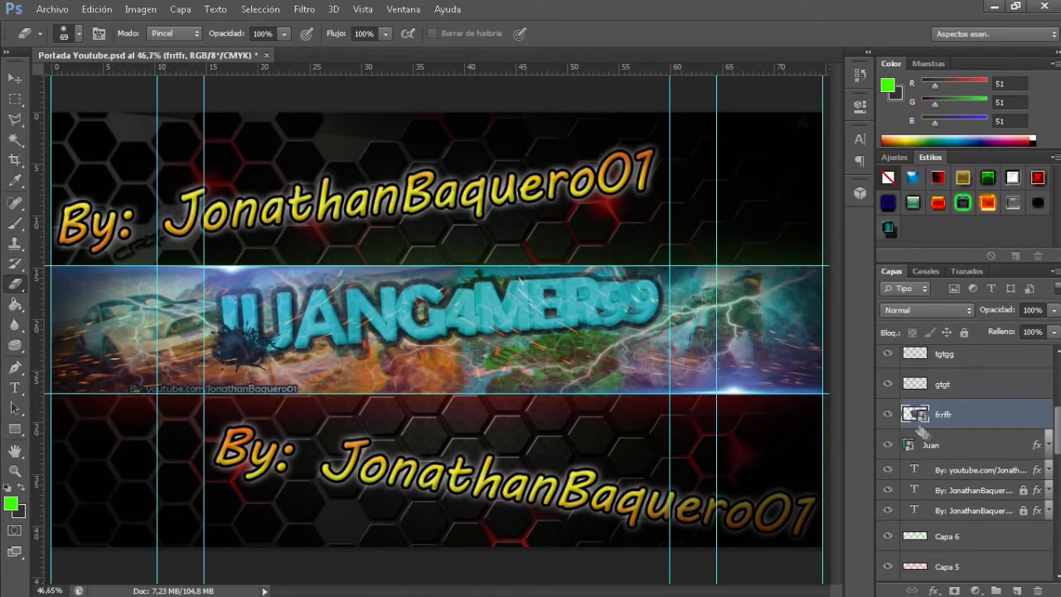
pyautogui.rightClick(920, 415)
pyautogui.click(916, 185)
pyautogui.moveTo(923, 421)
pyautogui.mouseDown()
pyautogui.moveTo(961, 452)
pyautogui.moveTo(953, 408)
pyautogui.mouseUp()
pyautogui.press('v')
# Place a wispy paint-splash image, move it below the Juan title, then delete it
pyautogui.click(52, 9)
pyautogui.click(71, 256)
pyautogui.click(752, 177)
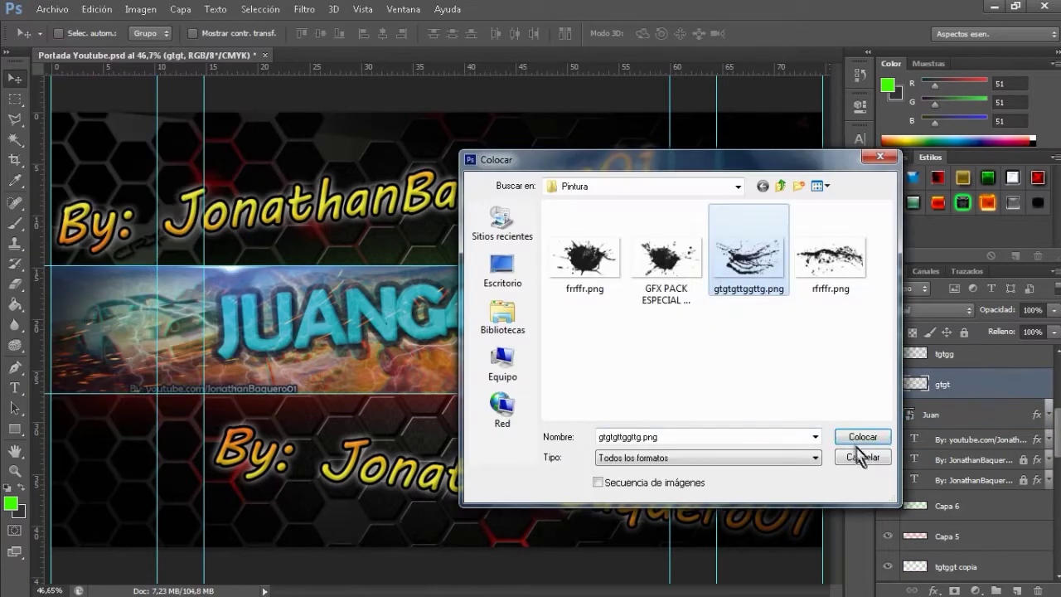
pyautogui.click(864, 438)
pyautogui.press('Return')
pyautogui.moveTo(950, 418); pyautogui.dragTo(953, 456)
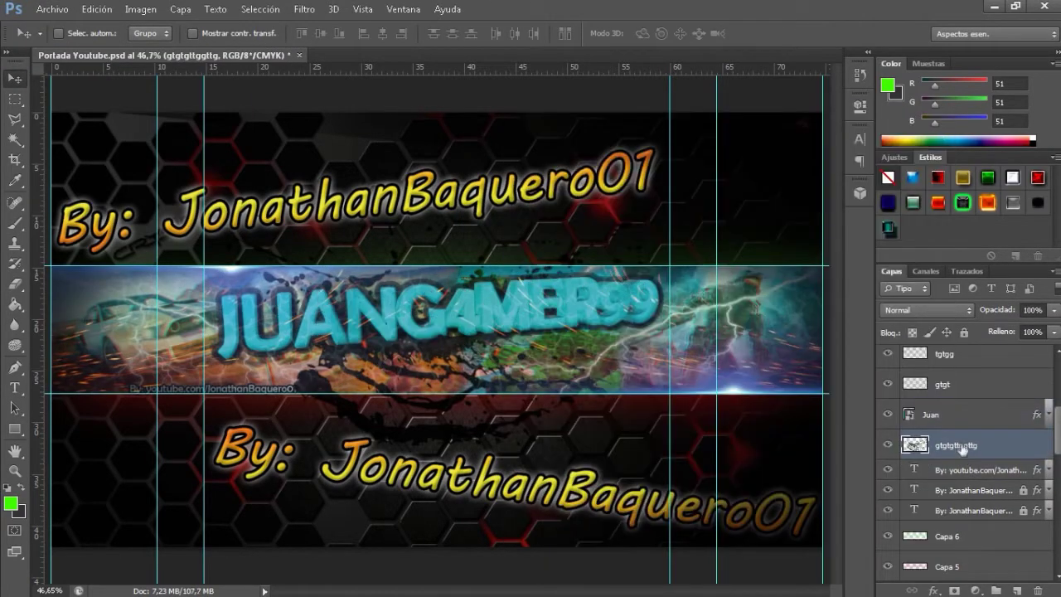
pyautogui.press('Delete')
# Delete the remaining trial splash and the old Juan title layer
pyautogui.click(52, 9)
pyautogui.click(71, 256)
pyautogui.click(717, 294)
pyautogui.click(863, 436)
pyautogui.press('Return')
pyautogui.press('Delete')
pyautogui.press('Delete')
pyautogui.click(53, 9)
pyautogui.click(70, 256)
# Open hjh.png from the desktop, accepting the colour-profile prompt
pyautogui.click(499, 285)
pyautogui.scroll(-3, 675, 308)
pyautogui.doubleClick(708, 335)
pyautogui.press('Return')
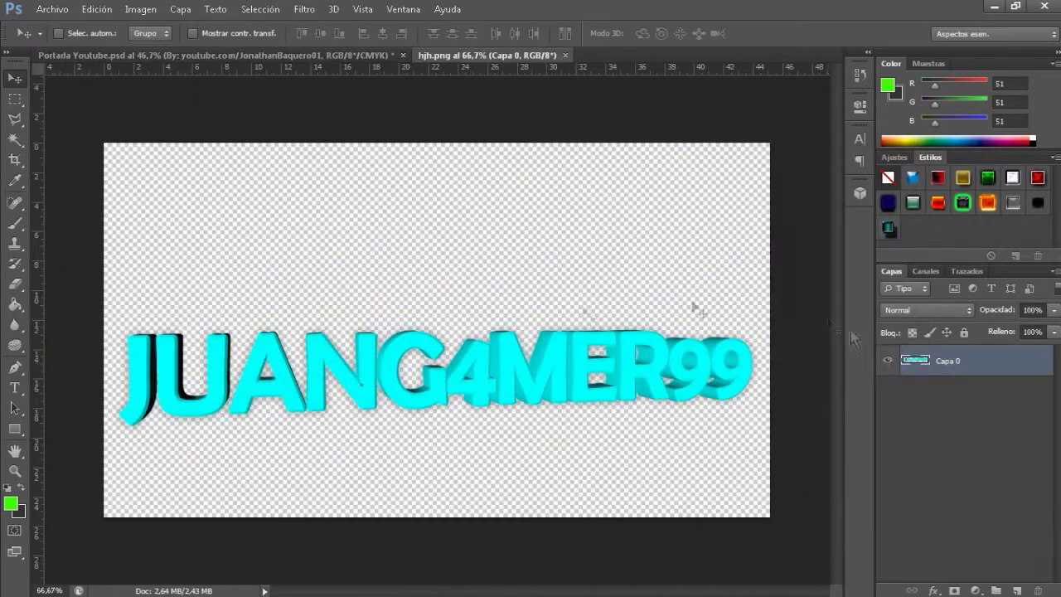
# Give Capa 0 a size 4 stroke, a size 9 bevel and an outer glow, testing a gradient overlay
pyautogui.doubleClick(953, 359)
pyautogui.click(596, 265)
pyautogui.doubleClick(911, 197)
pyautogui.write('4')
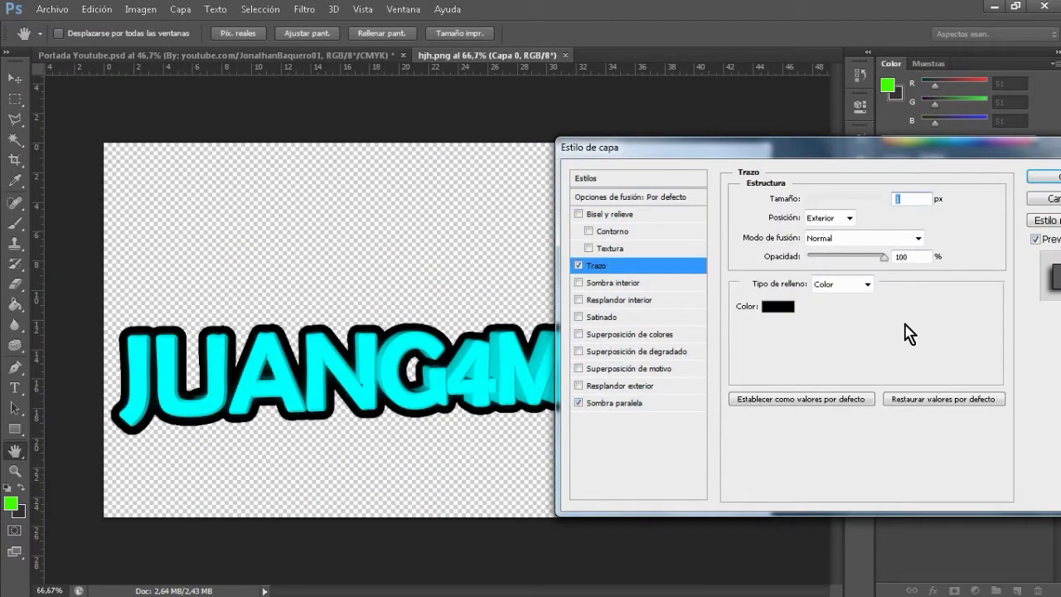
pyautogui.click(578, 214)
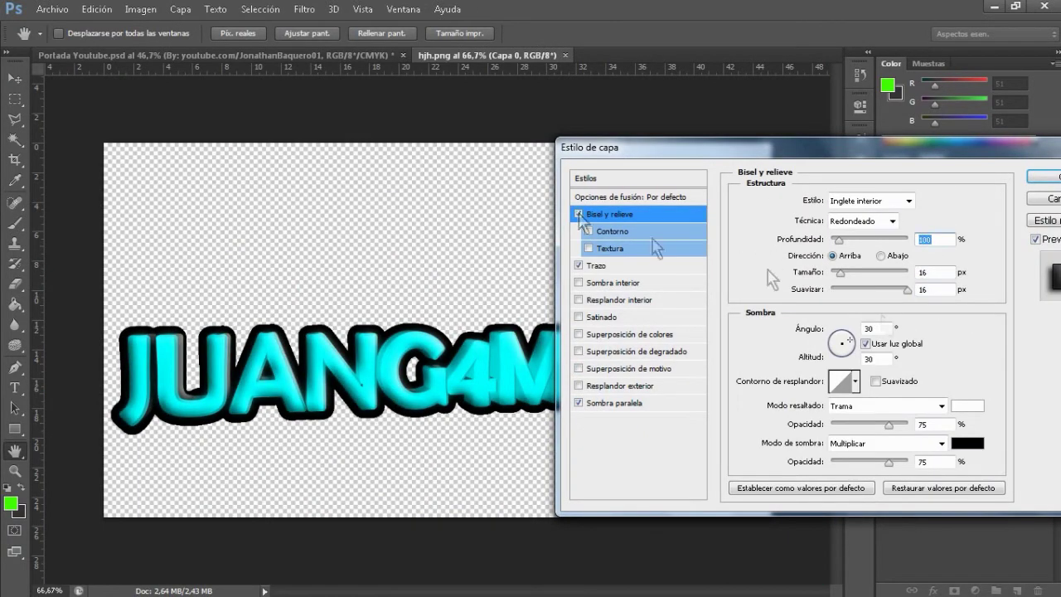
pyautogui.doubleClick(923, 272)
pyautogui.write('9')
pyautogui.click(579, 386)
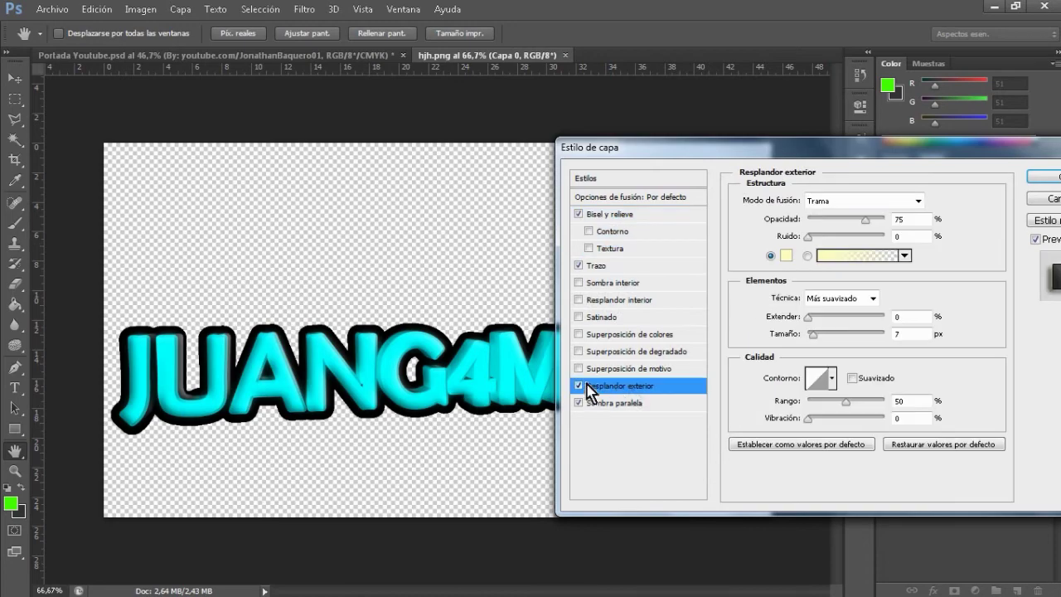
pyautogui.click(578, 368)
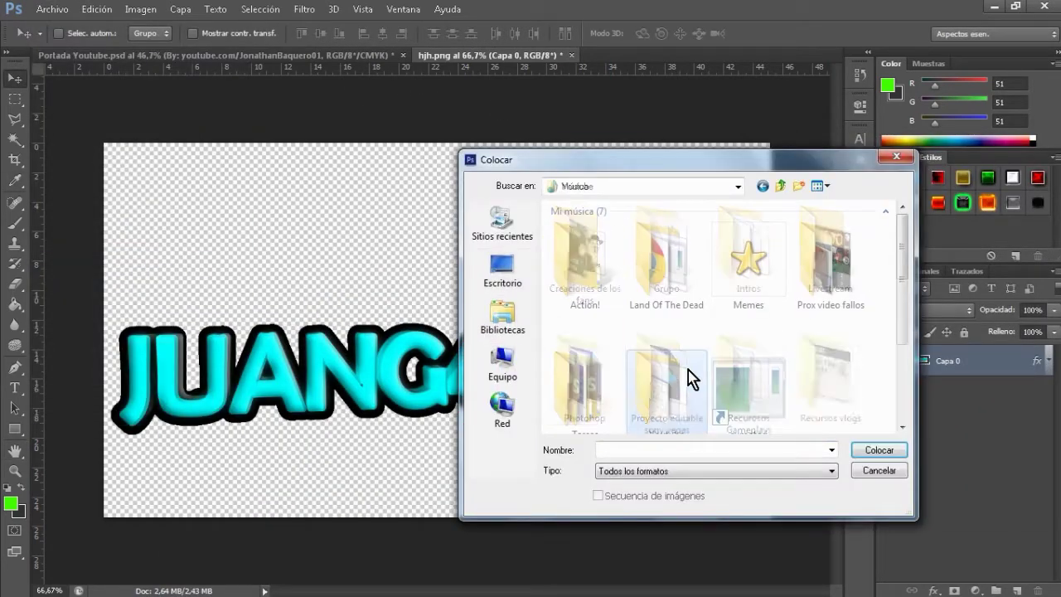
# Place the dark grass splash, clip it inside the text, and spread it across the letters
pyautogui.scroll(-2, 891, 352)
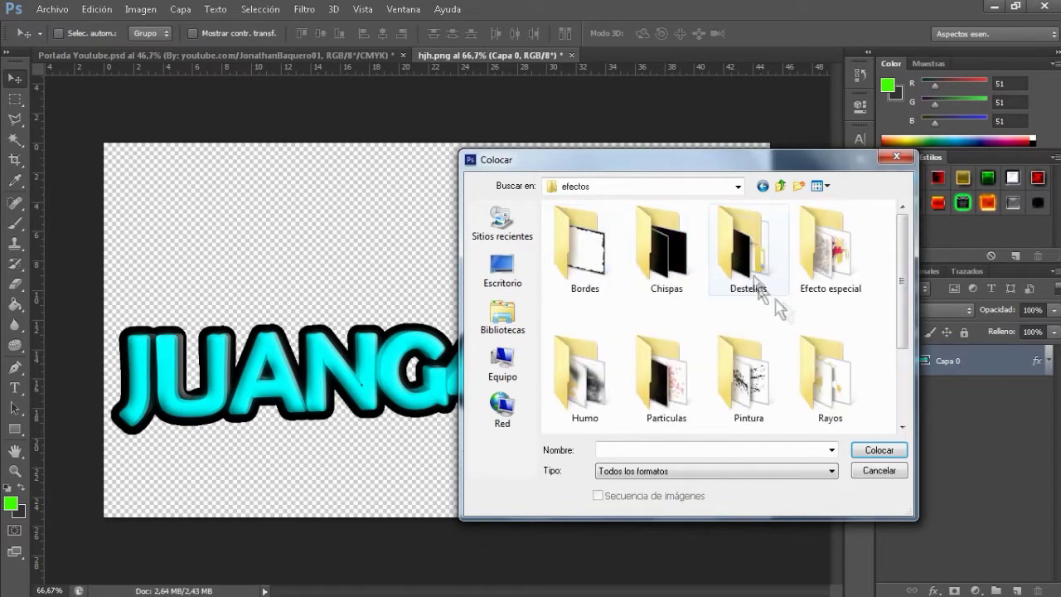
pyautogui.click(878, 449)
pyautogui.moveTo(769, 143)
pyautogui.mouseDown()
pyautogui.moveTo(354, 352)
pyautogui.moveTo(218, 433)
pyautogui.mouseUp()
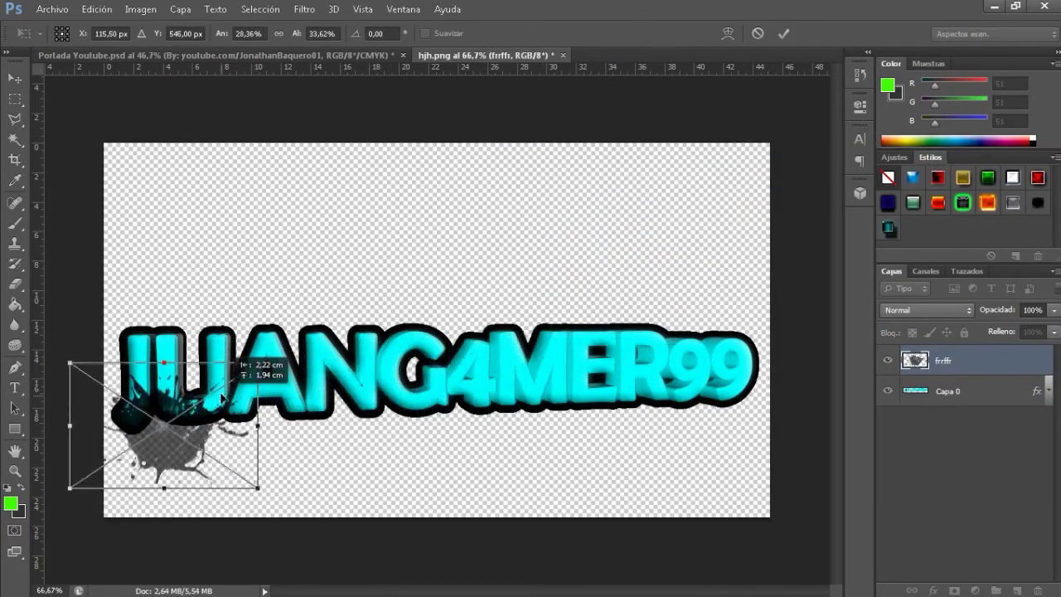
pyautogui.press('Return')
pyautogui.rightClick(978, 360)
pyautogui.click(601, 314)
pyautogui.hotkey('ctrl', 't')
pyautogui.moveTo(331, 320)
pyautogui.mouseDown()
pyautogui.moveTo(399, 318)
pyautogui.moveTo(166, 397)
pyautogui.moveTo(249, 464)
pyautogui.mouseUp()
pyautogui.press('Return')
pyautogui.moveTo(155, 369)
pyautogui.keyDown('alt'); pyautogui.mouseDown()
pyautogui.moveTo(754, 377)
pyautogui.moveTo(318, 294)
pyautogui.moveTo(277, 454)
pyautogui.mouseUp(); pyautogui.keyUp('alt')
# Place the wispy splash rotated about -25° over the letters at lowered opacity
pyautogui.click(52, 10)
pyautogui.click(62, 258)
pyautogui.click(749, 253)
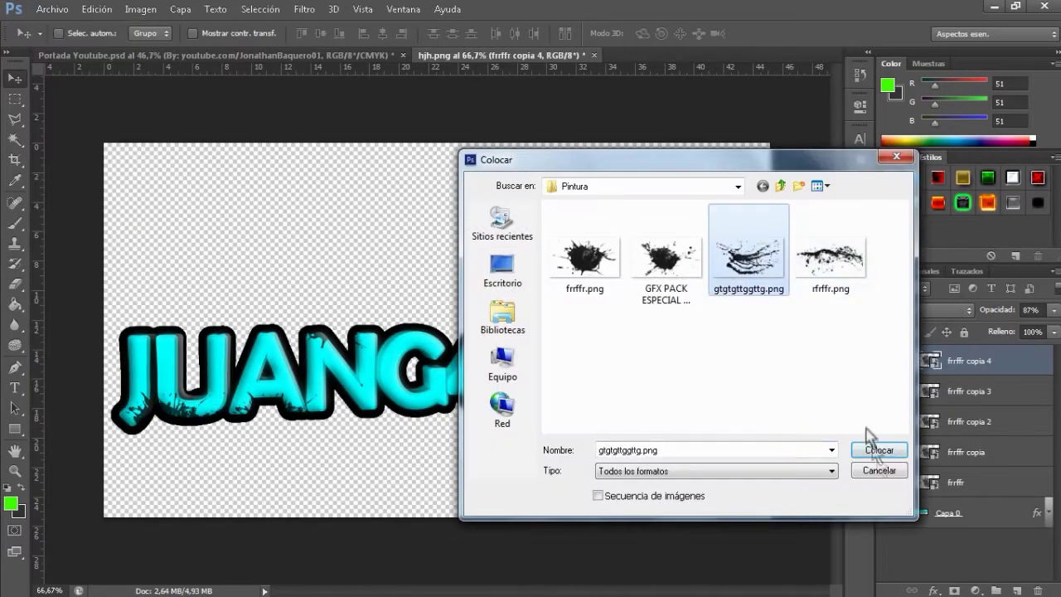
pyautogui.click(877, 449)
pyautogui.moveTo(601, 337); pyautogui.dragTo(590, 382)
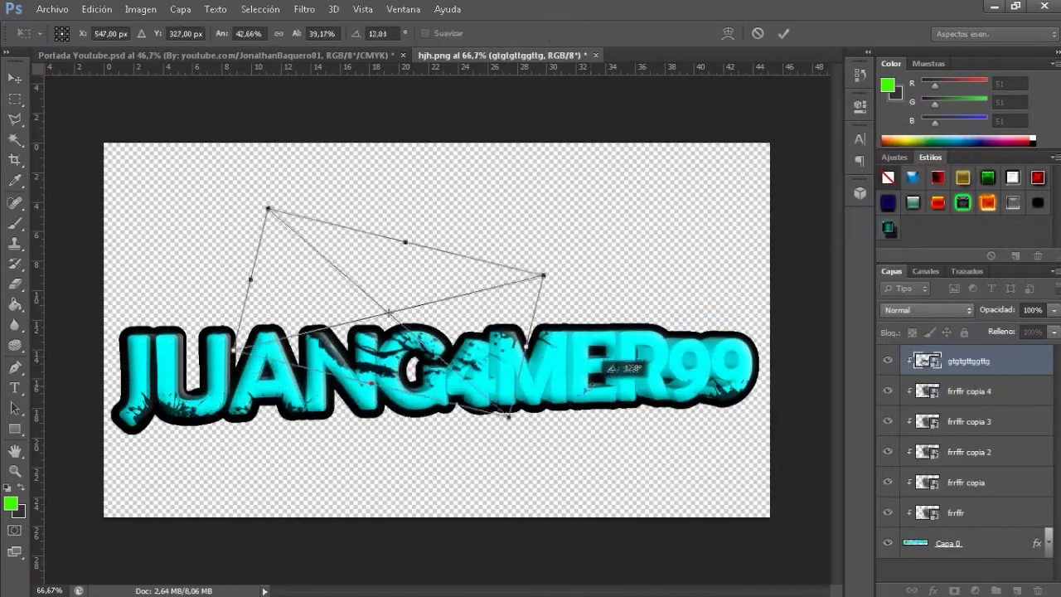
pyautogui.moveTo(406, 280); pyautogui.dragTo(580, 418)
pyautogui.moveTo(742, 439); pyautogui.dragTo(703, 321)
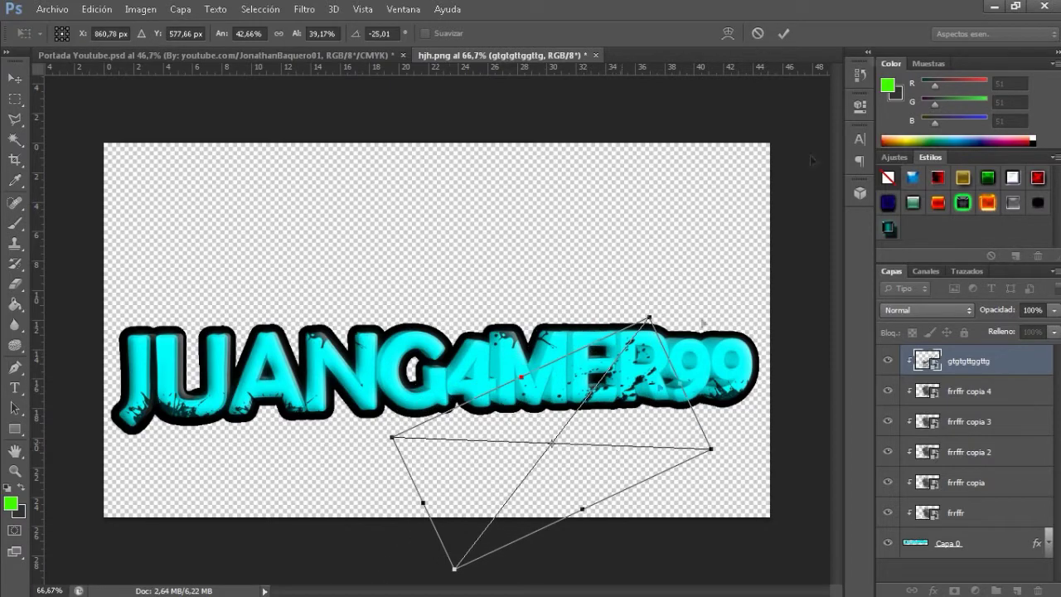
pyautogui.click(783, 33)
pyautogui.click(1054, 310)
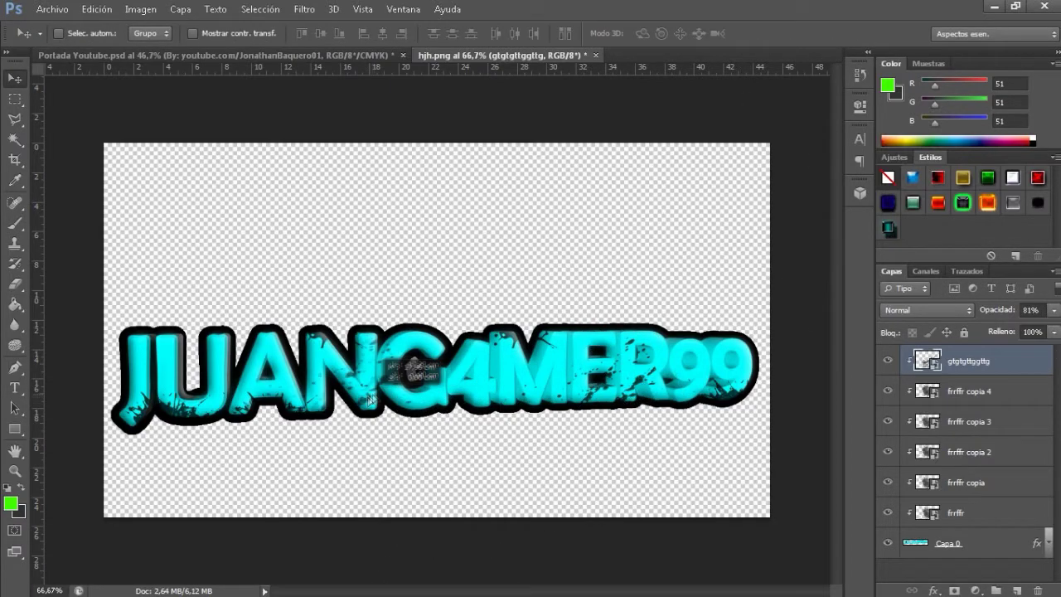
pyautogui.moveTo(501, 224); pyautogui.dragTo(90, 249)
# Place the GFX PACK ESPECIAL splash clipped inside the text, shrunk and copied across the letters
pyautogui.click(53, 8)
pyautogui.click(124, 284)
pyautogui.doubleClick(679, 268)
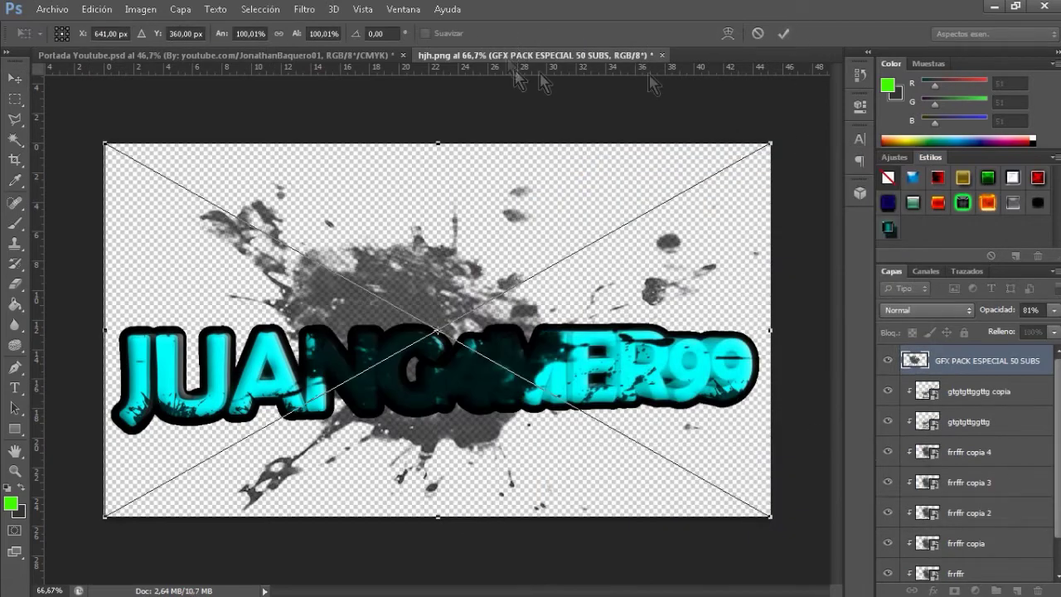
pyautogui.press('Return')
pyautogui.rightClick(986, 360)
pyautogui.click(616, 351)
pyautogui.hotkey('ctrl', 't')
pyautogui.moveTo(771, 144)
pyautogui.mouseDown()
pyautogui.moveTo(497, 340)
pyautogui.moveTo(262, 304)
pyautogui.mouseUp()
pyautogui.moveTo(315, 415); pyautogui.dragTo(454, 412)
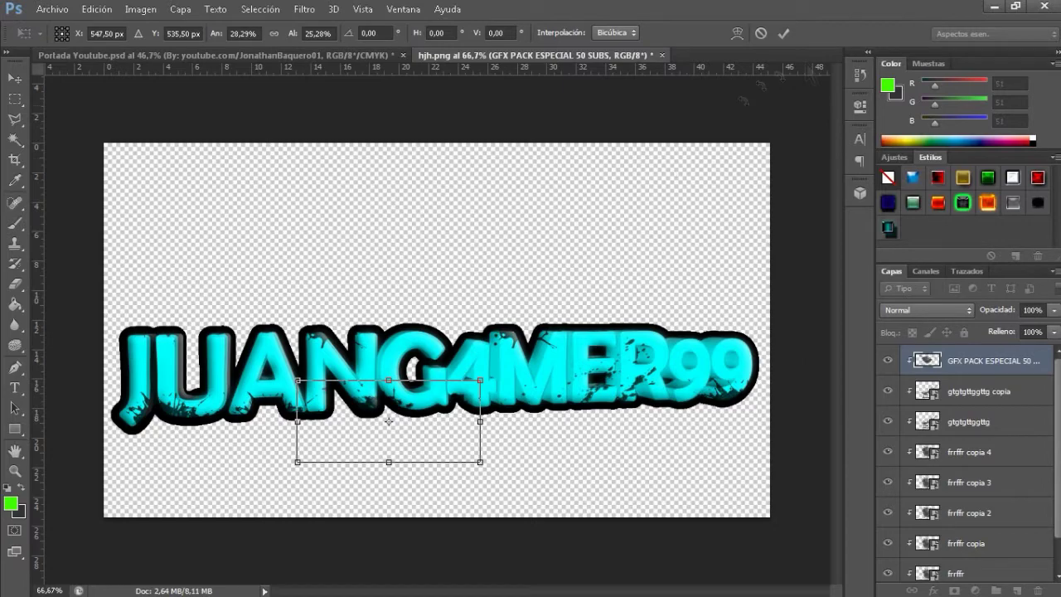
pyautogui.press('Return')
pyautogui.moveTo(387, 420); pyautogui.dragTo(433, 298)
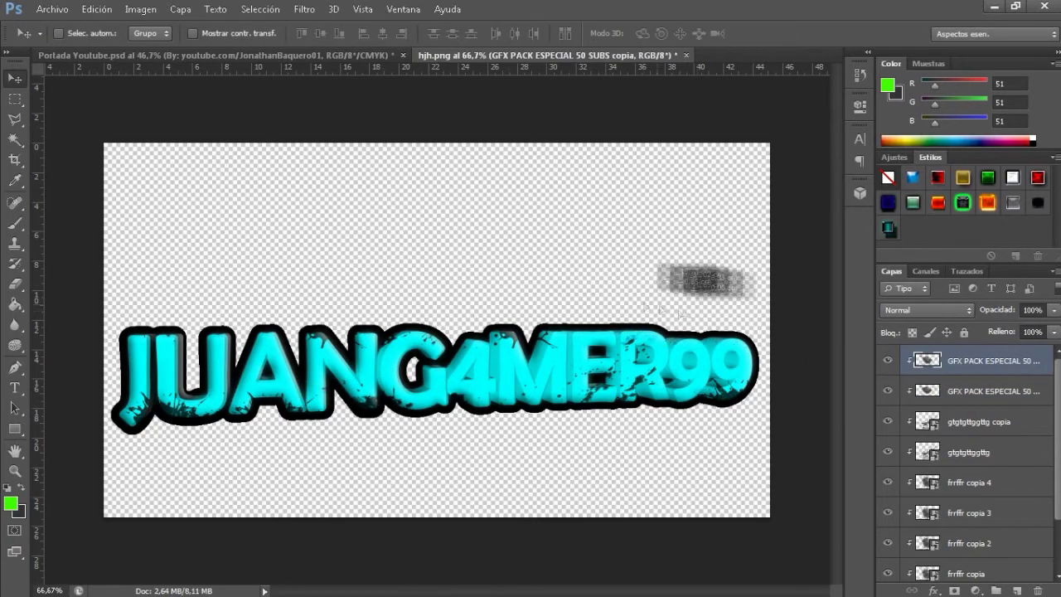
pyautogui.moveTo(478, 270); pyautogui.dragTo(518, 432)
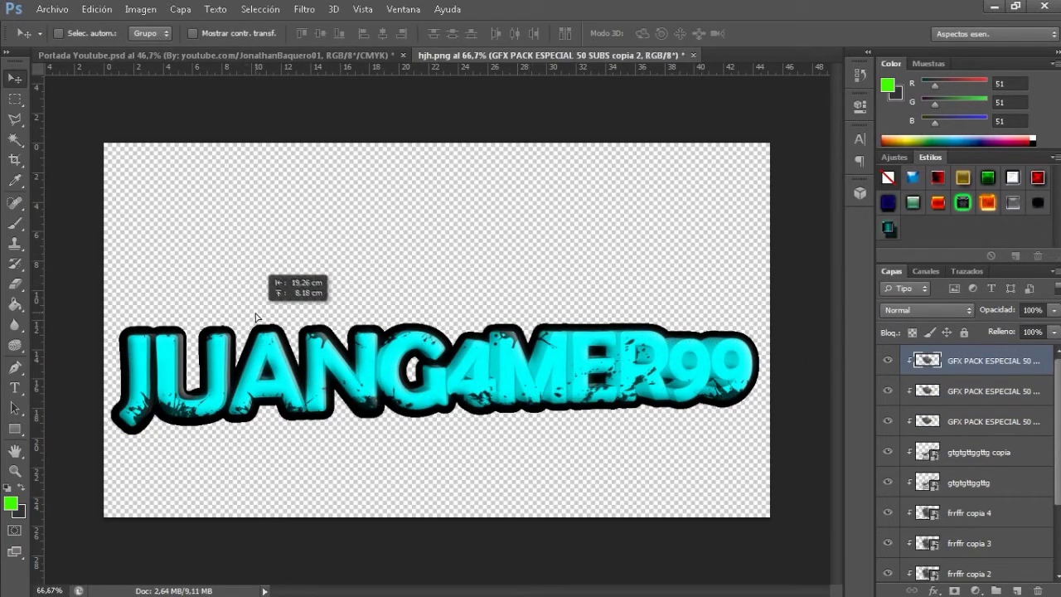
# Save the textured title as a PNG with Guardar como
pyautogui.click(52, 9)
pyautogui.click(91, 191)
pyautogui.click(711, 456)
pyautogui.click(876, 437)
# Finish the PNG save, then place hjh.png on the banner, scaled and tilted across the strip
pyautogui.click(569, 189)
pyautogui.click(378, 58)
pyautogui.click(53, 9)
pyautogui.click(83, 264)
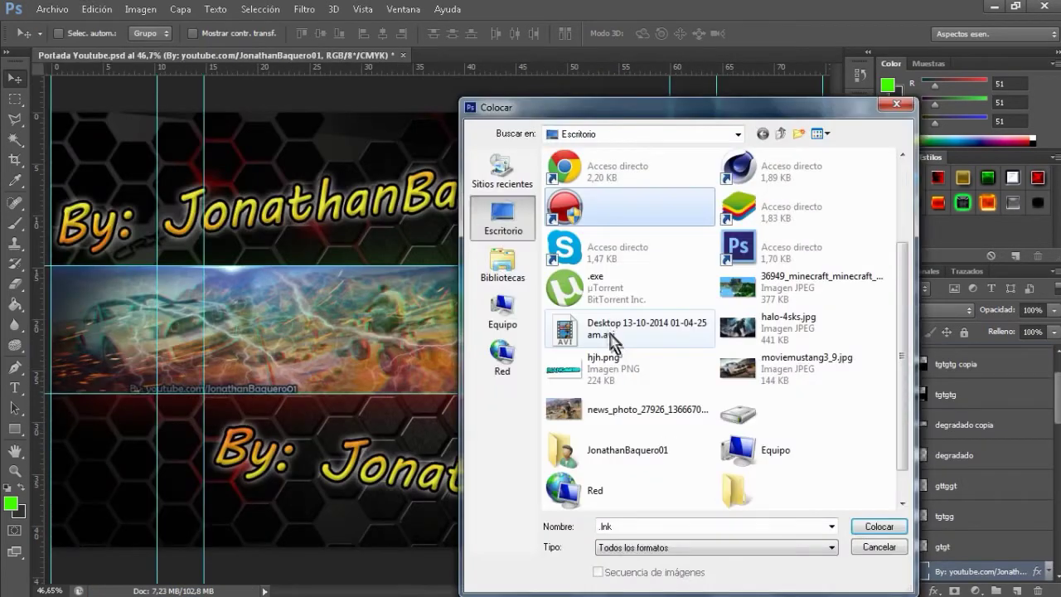
pyautogui.doubleClick(611, 334)
pyautogui.moveTo(672, 414); pyautogui.dragTo(709, 385)
pyautogui.moveTo(203, 415)
pyautogui.mouseDown()
pyautogui.moveTo(191, 414)
pyautogui.moveTo(203, 412)
pyautogui.mouseUp()
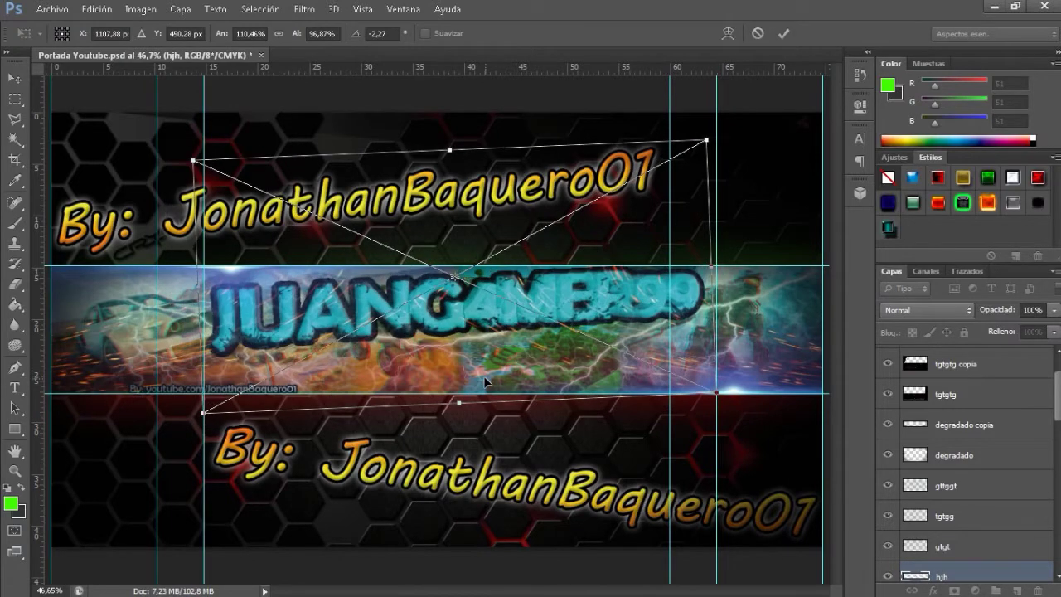
pyautogui.moveTo(716, 395); pyautogui.dragTo(693, 397)
pyautogui.click(783, 35)
# Give the title a drop shadow and a bevel with softening 16
pyautogui.rightClick(982, 437)
pyautogui.click(729, 81)
pyautogui.click(578, 403)
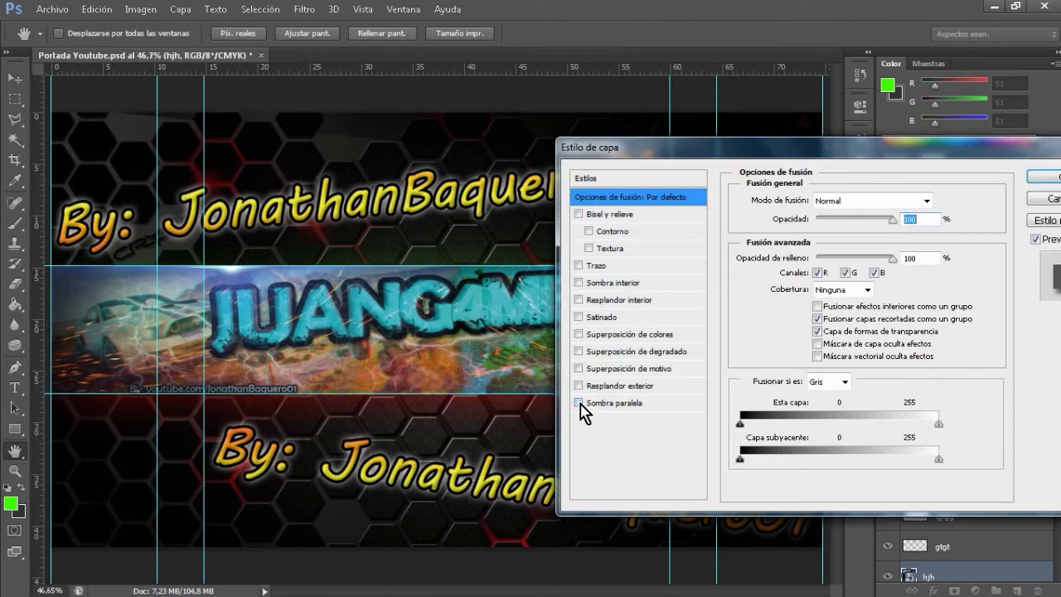
pyautogui.click(578, 213)
pyautogui.write('16')
pyautogui.press('Tab')
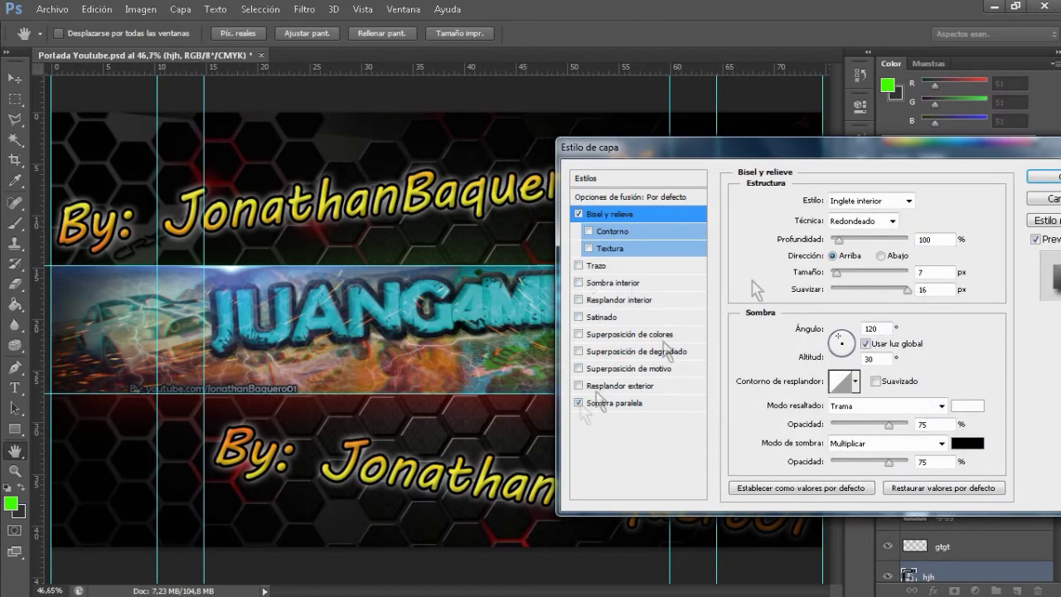
# Add a cyan outer glow to the title, keep the drop shadow, and apply the effects
pyautogui.click(617, 386)
pyautogui.click(786, 256)
pyautogui.click(428, 303)
pyautogui.click(905, 316)
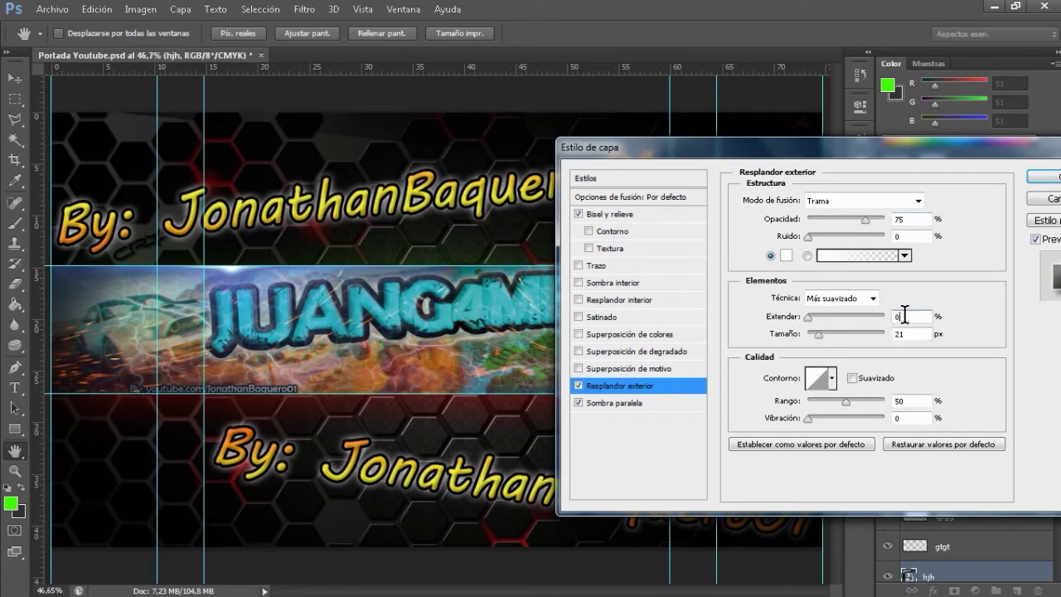
pyautogui.moveTo(742, 151); pyautogui.dragTo(849, 123)
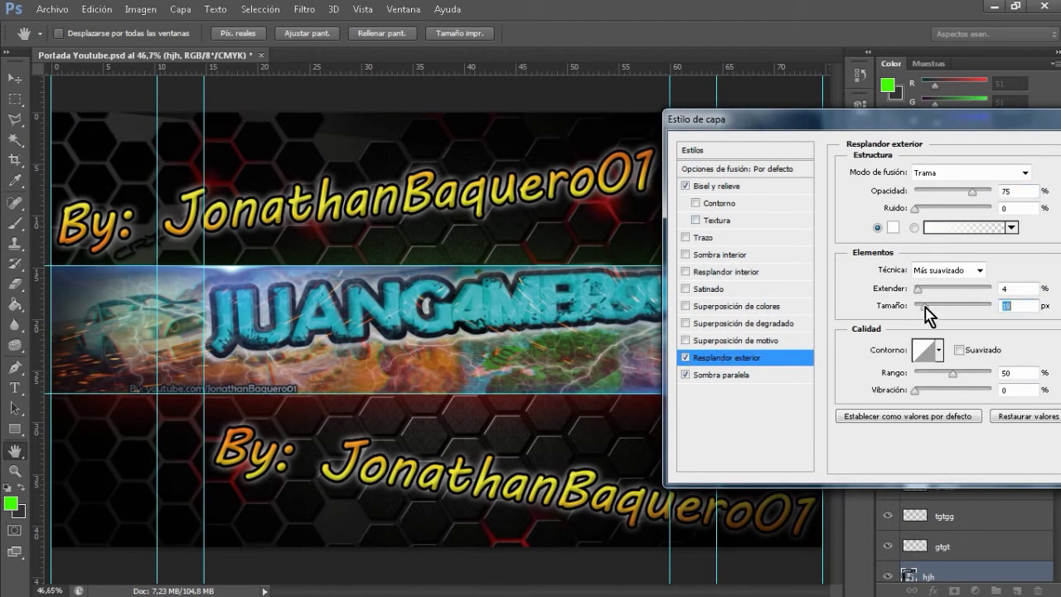
pyautogui.click(892, 227)
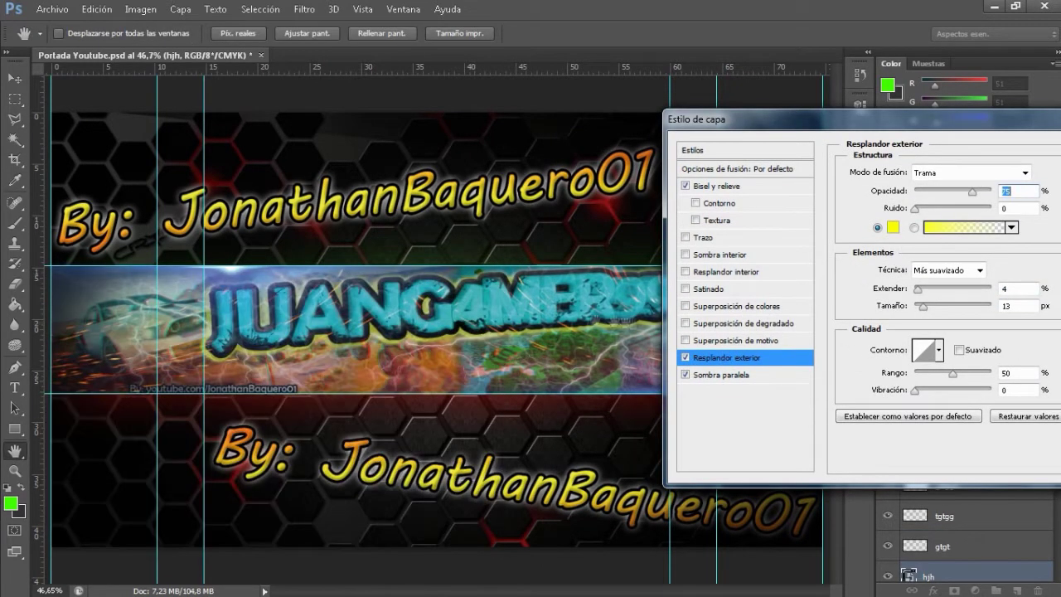
pyautogui.moveTo(278, 375); pyautogui.dragTo(289, 419)
pyautogui.click(430, 303)
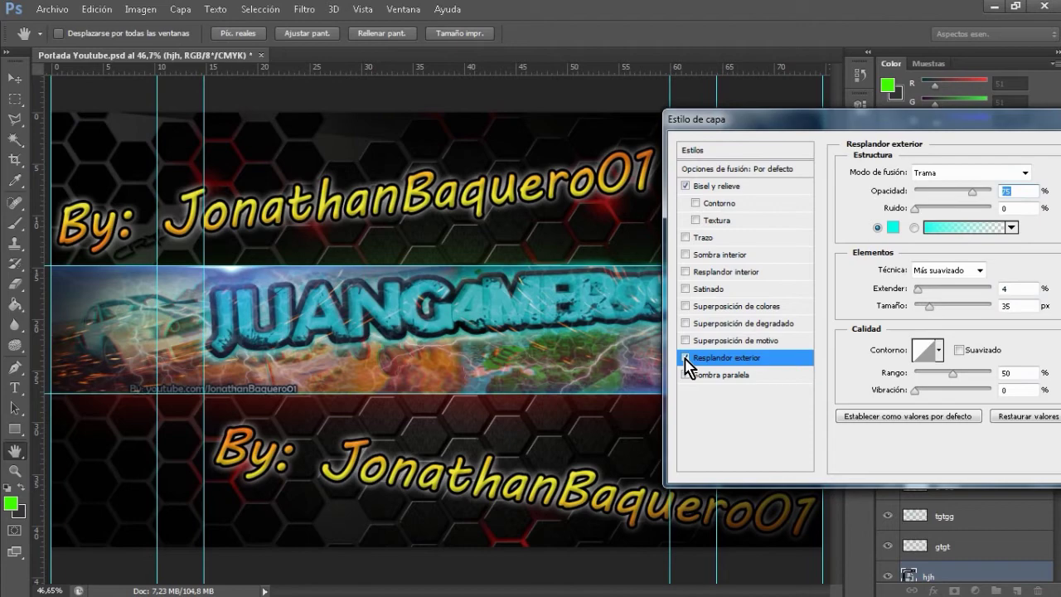
pyautogui.click(590, 386)
pyautogui.press('Return')
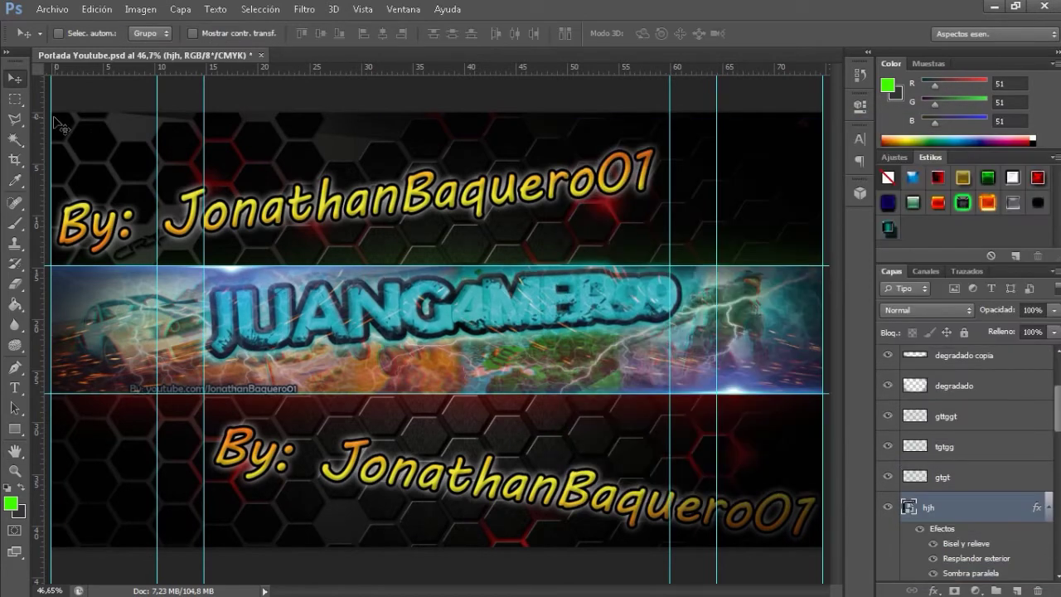
# Rotate the hjh title layer to about -3.4° with Ctrl+T
pyautogui.hotkey('ctrl', 't')
pyautogui.moveTo(367, 119); pyautogui.dragTo(358, 125)
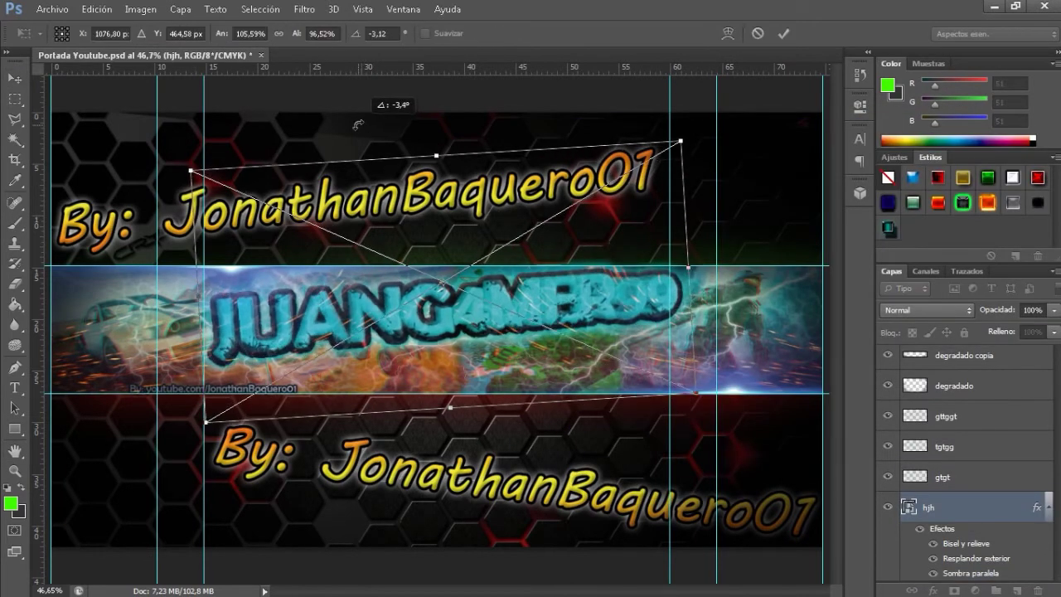
pyautogui.press('Return')
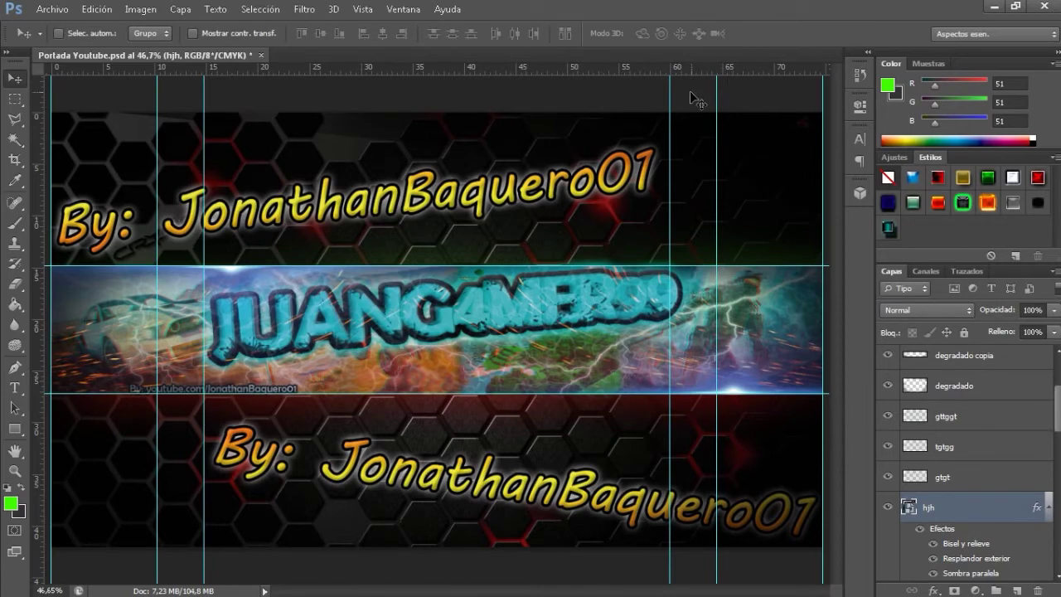